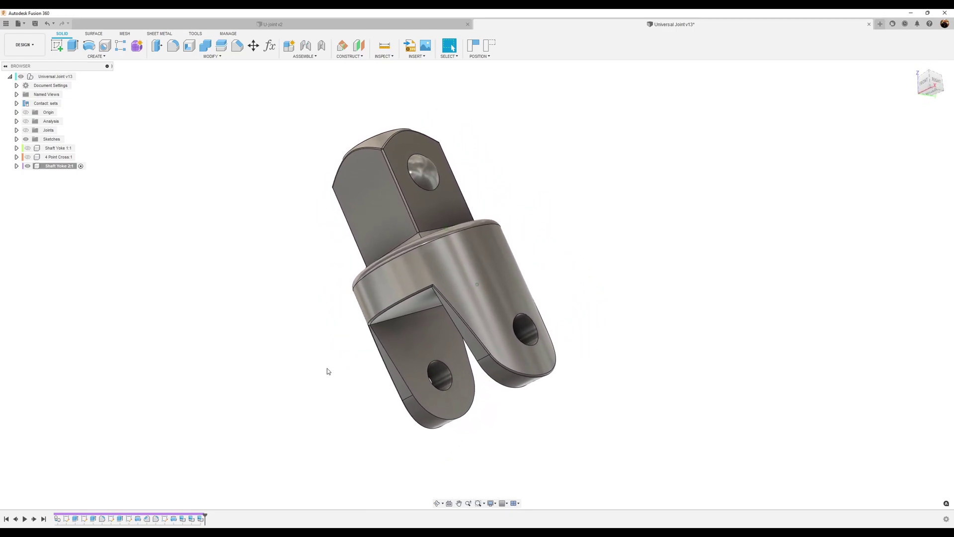
Step: Switch to the U-joint v2 design, hide Component2 and show Component1
left_click(364, 25)
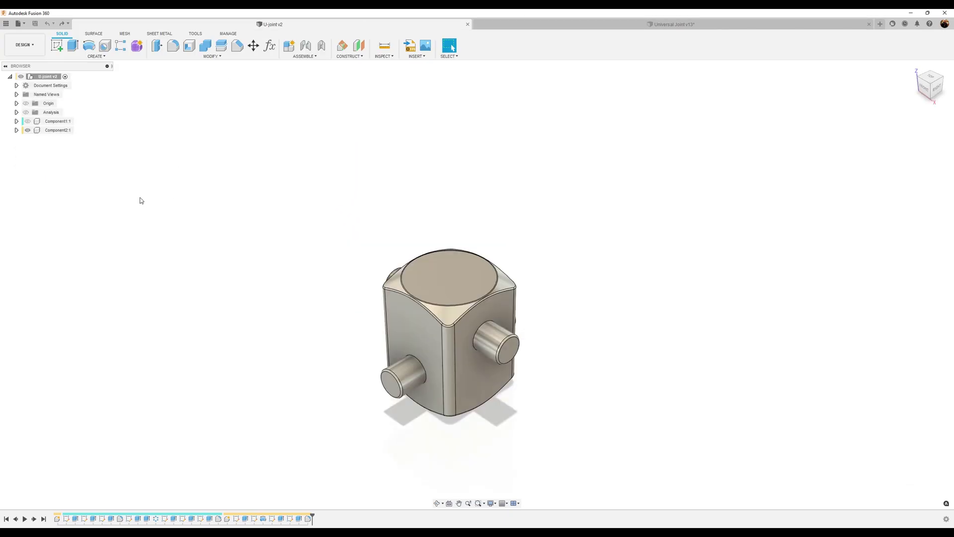
left_click(28, 130)
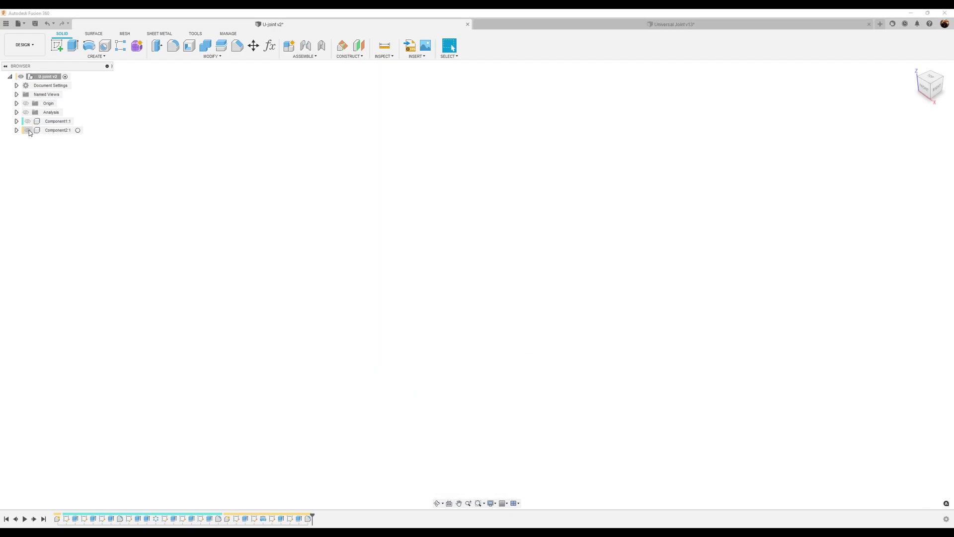
left_click(27, 122)
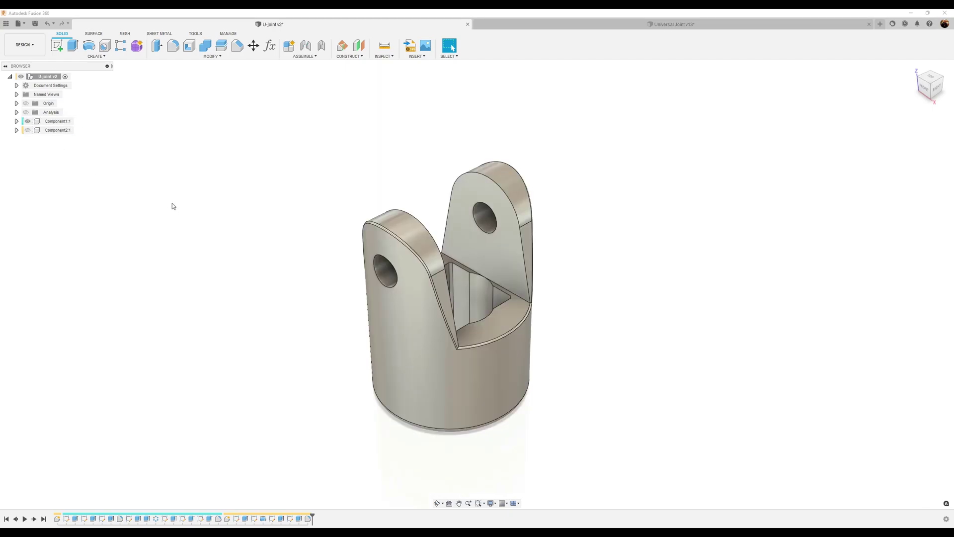
Step: Paste Component1 as a new independent component in its original position and activate the copy, with the original hidden
right_click(56, 122)
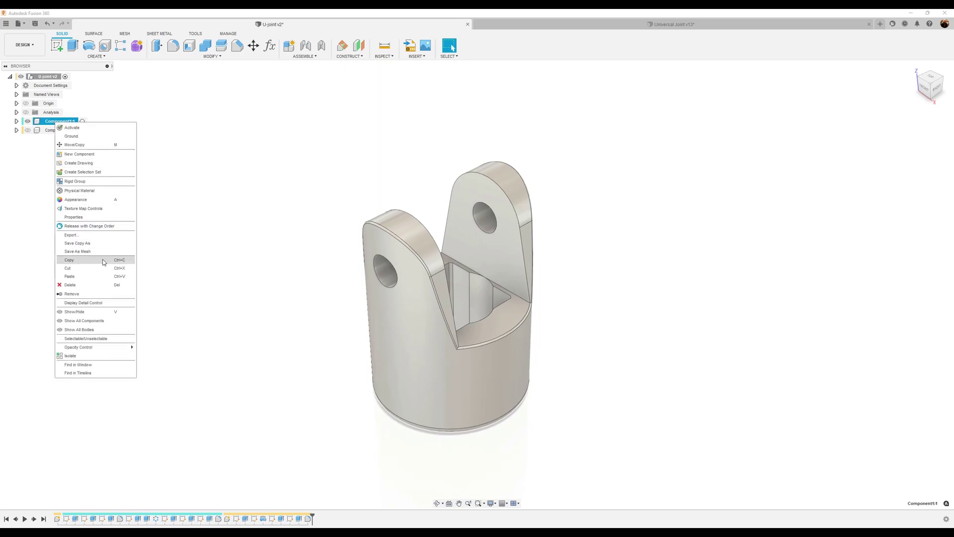
left_click(104, 260)
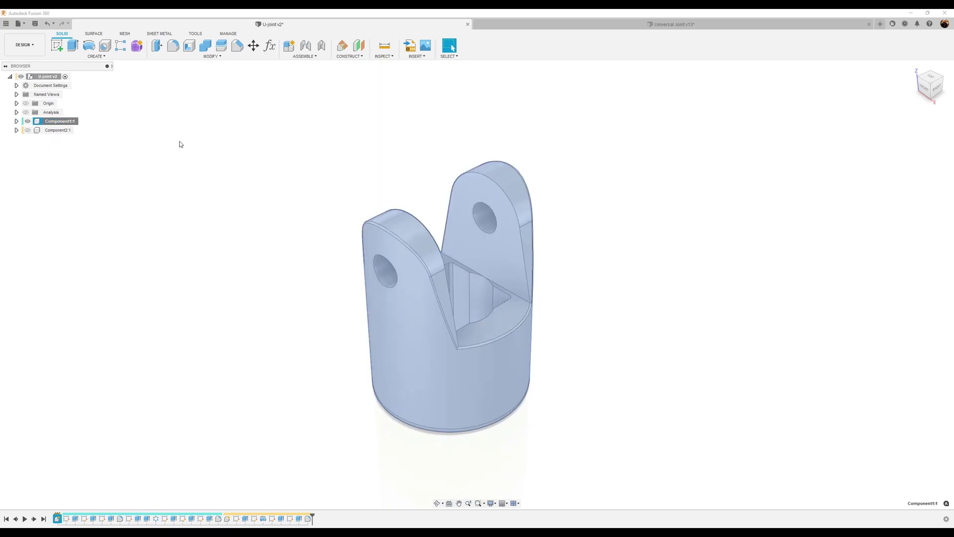
right_click(45, 78)
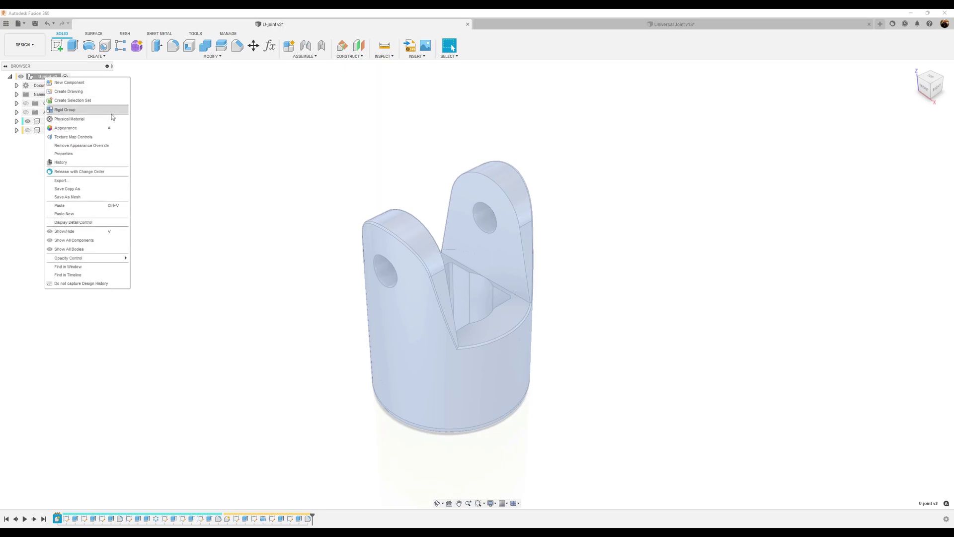
left_click(87, 213)
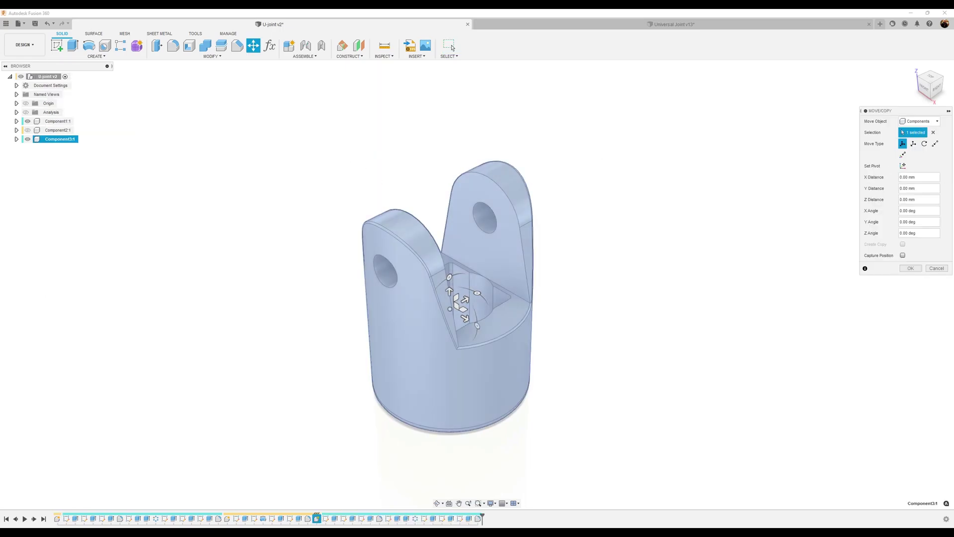
left_click(912, 268)
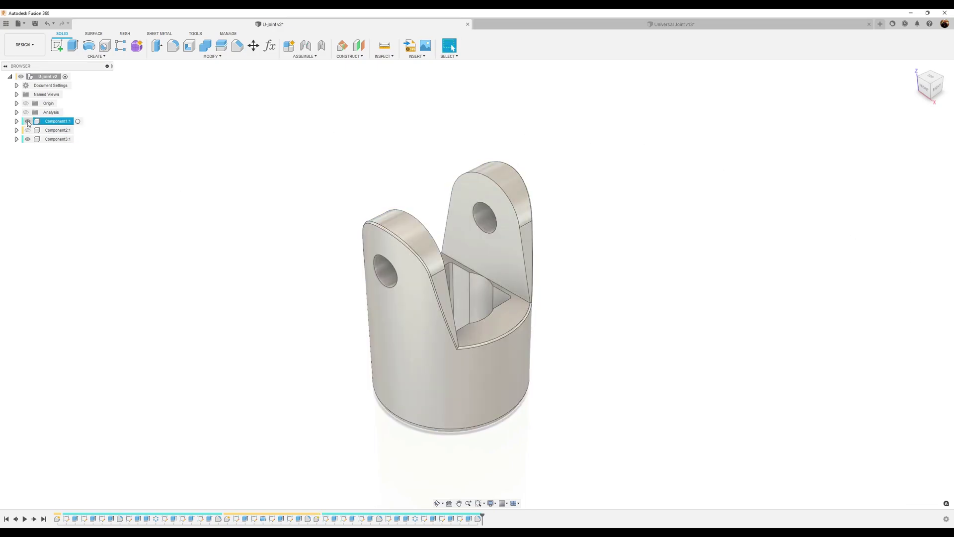
left_click(82, 139)
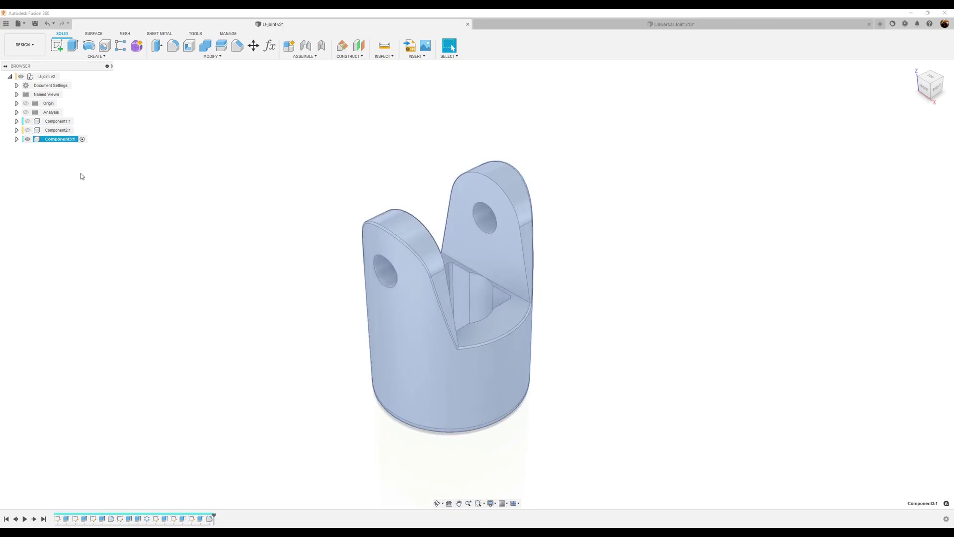
left_click(185, 232)
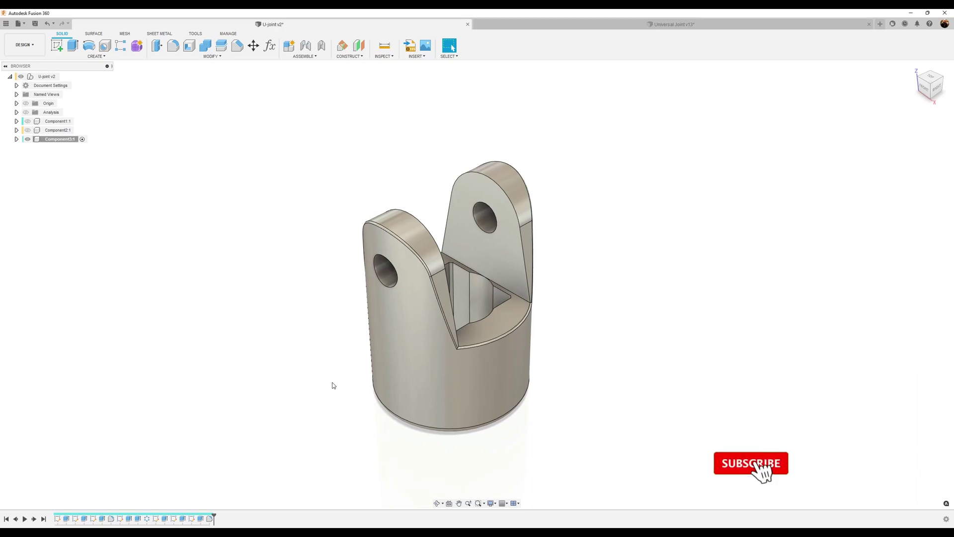
Step: Create a sketch on the ring face at the yoke's socket end and project the three circular end faces into it
middle_click_drag(333, 386, 334, 386, "shift")
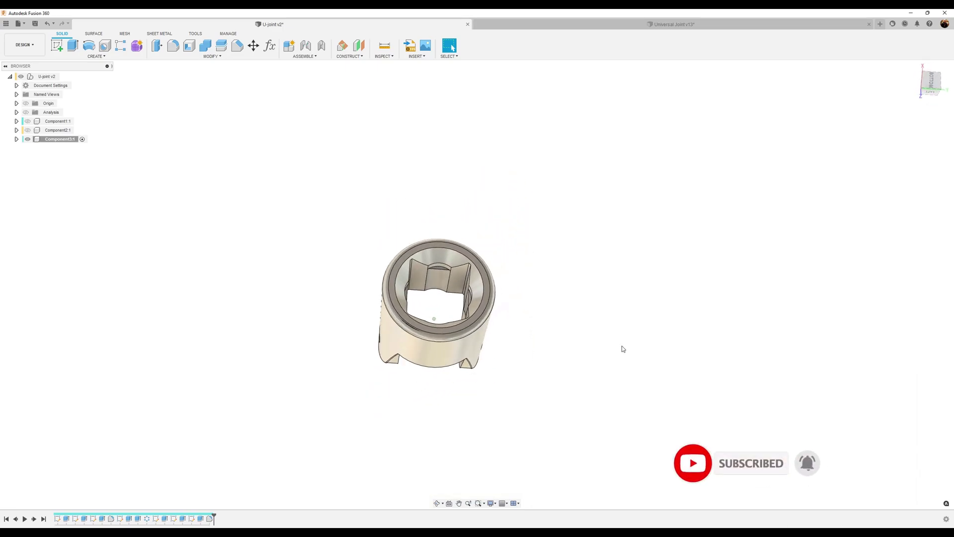
left_click(56, 46)
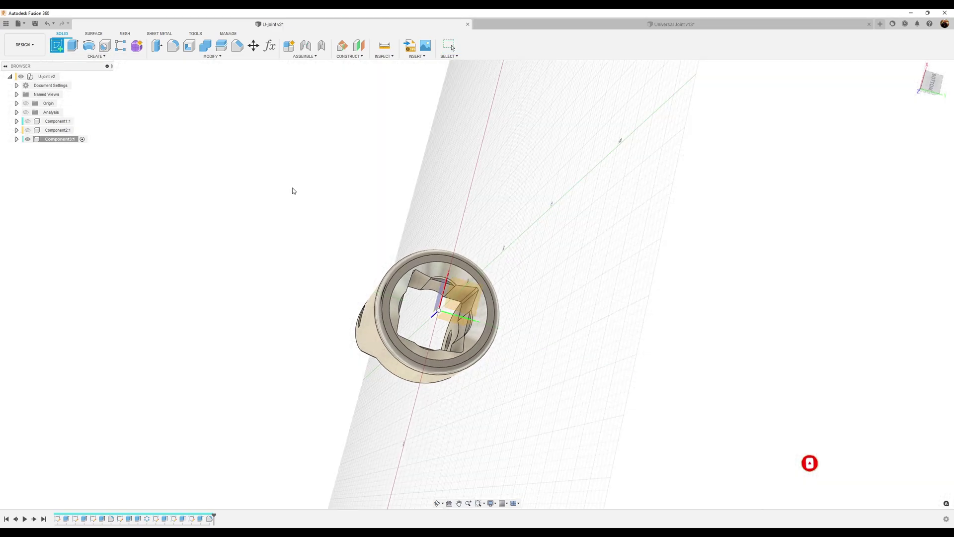
left_click(469, 271)
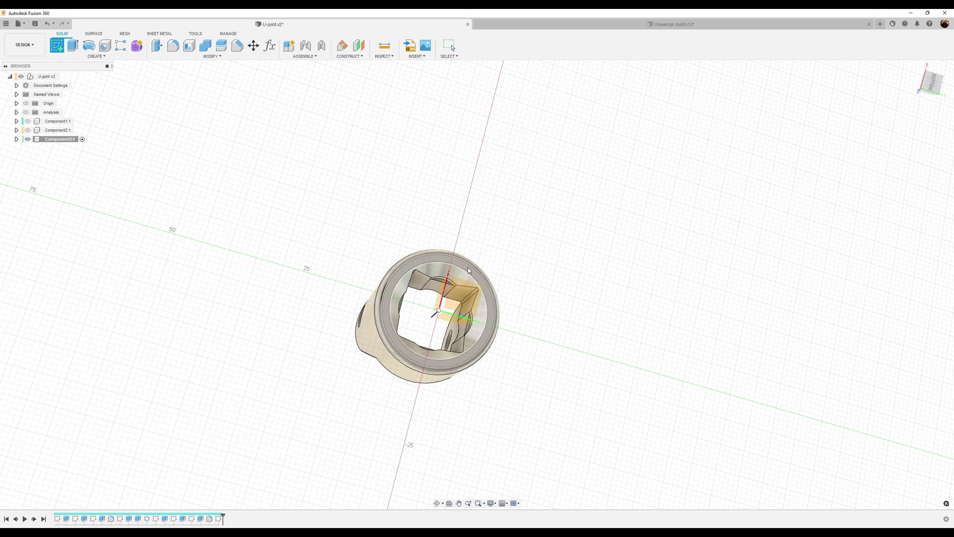
scroll(457, 235, "up", 5)
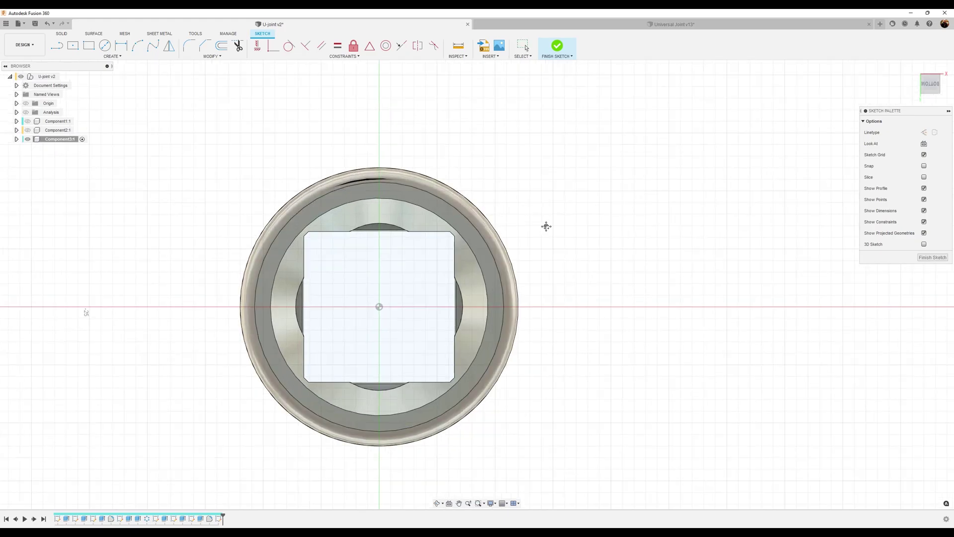
middle_click_drag(546, 223, 626, 211)
key("p")
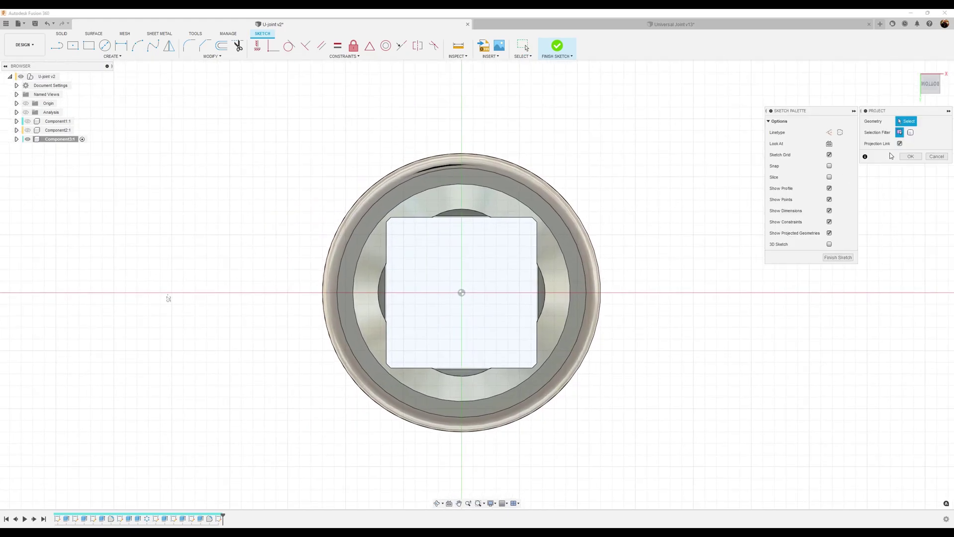
left_click(492, 170)
left_click(492, 183)
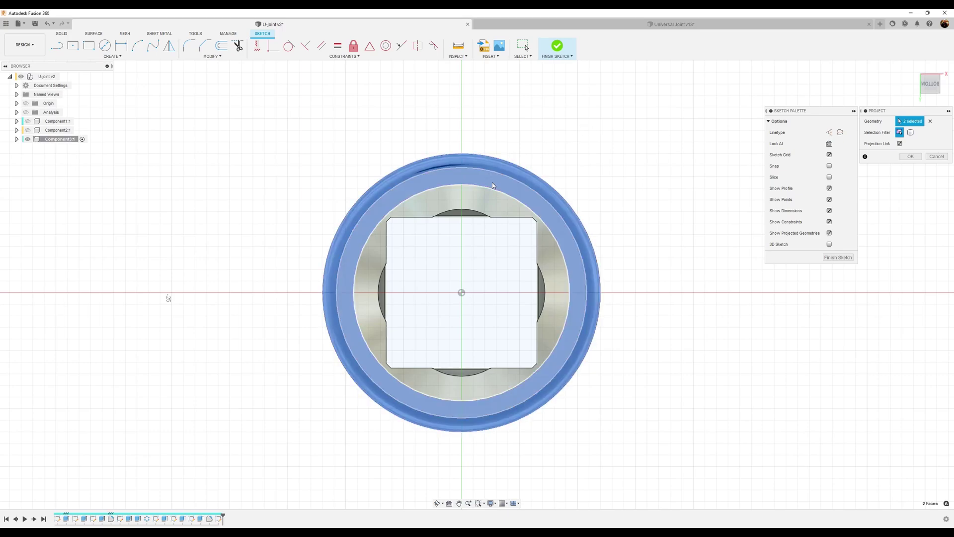
left_click(487, 202)
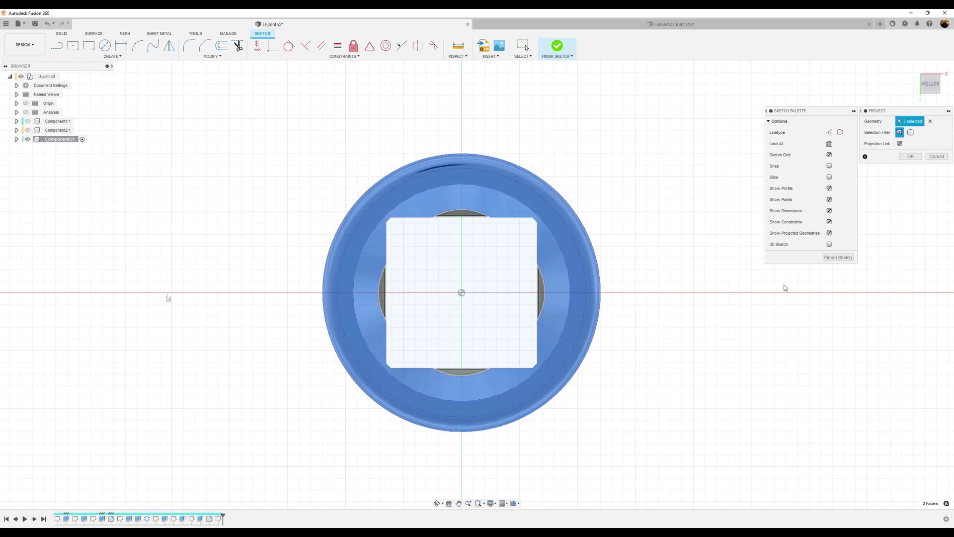
left_click(910, 156)
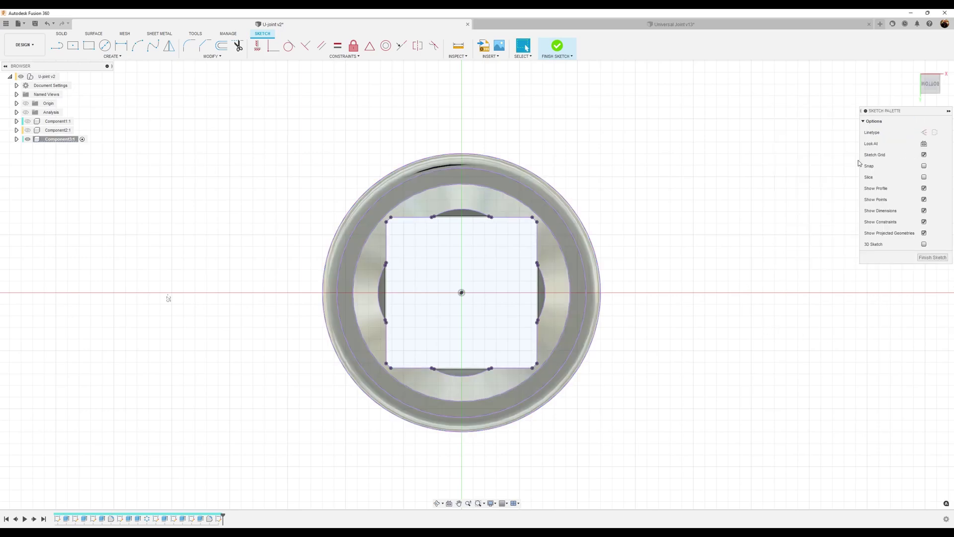
left_click(927, 258)
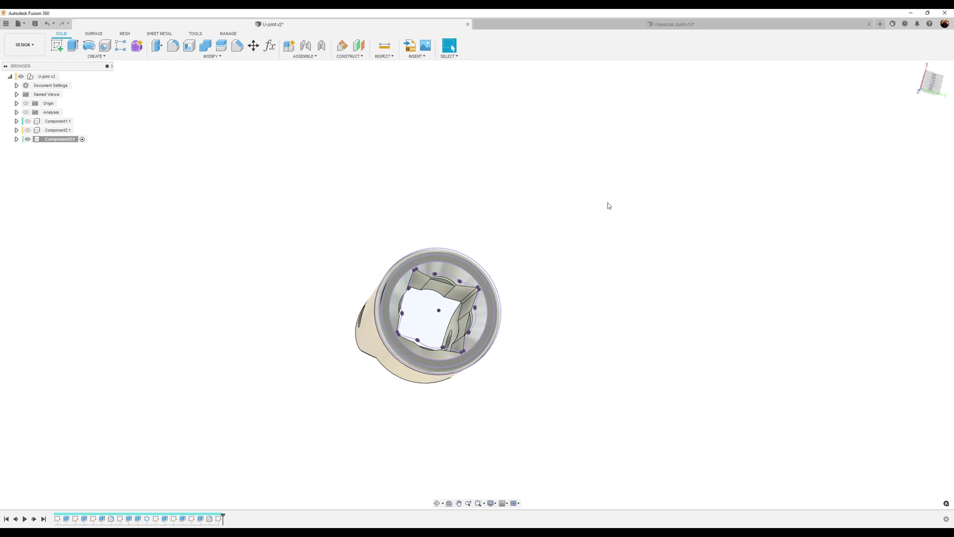
Step: Extrude all four end profiles -9 mm as a cut to shorten the socket end of the yoke
left_click(73, 45)
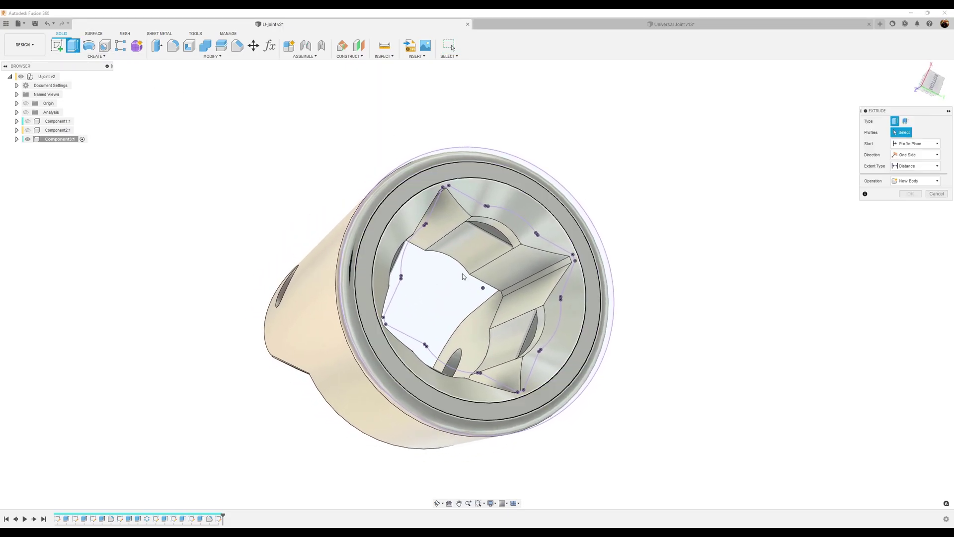
left_click(538, 175)
left_click(530, 196)
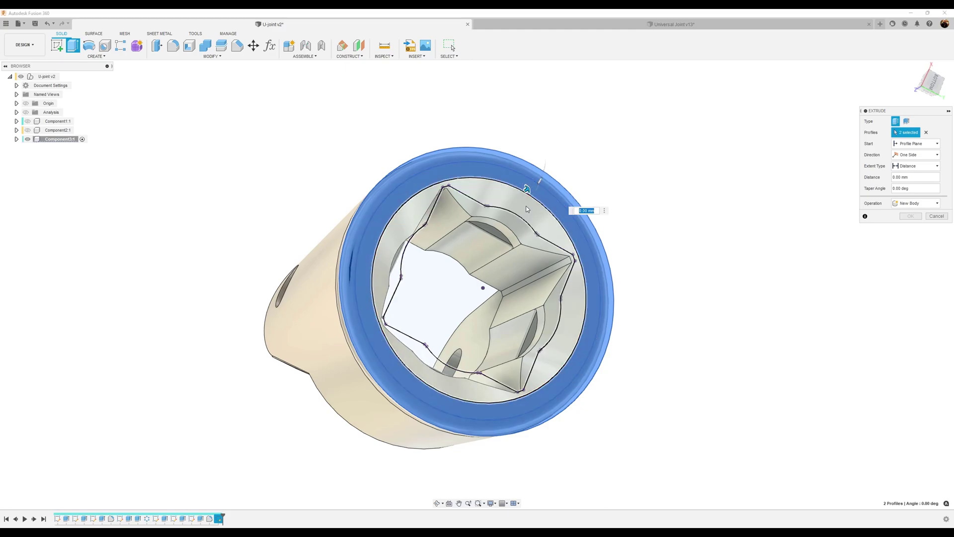
left_click(526, 209)
left_click(495, 264)
mouse_move(769, 290)
middle_mouse_down("shift")
mouse_move(858, 275)
mouse_move(797, 286)
middle_mouse_up("shift")
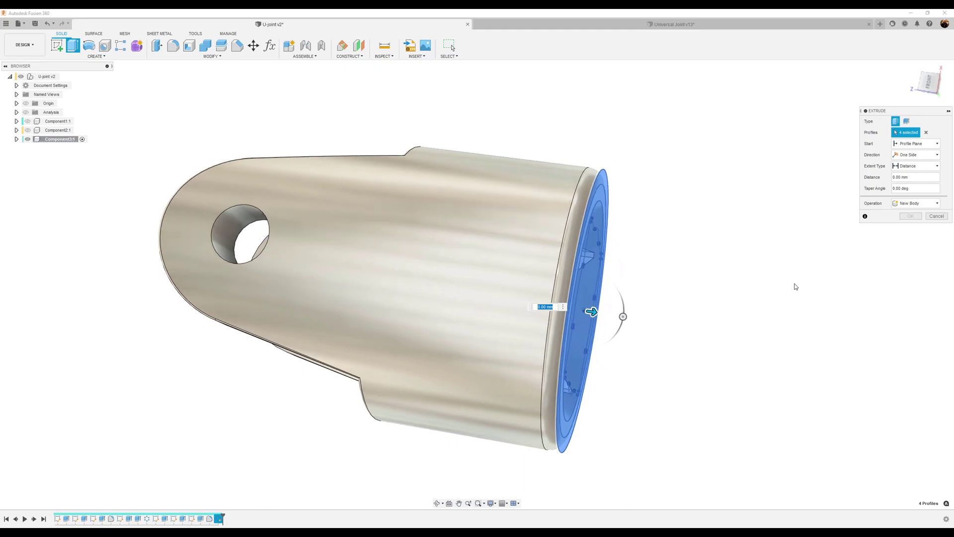
left_click_drag(592, 311, 467, 296)
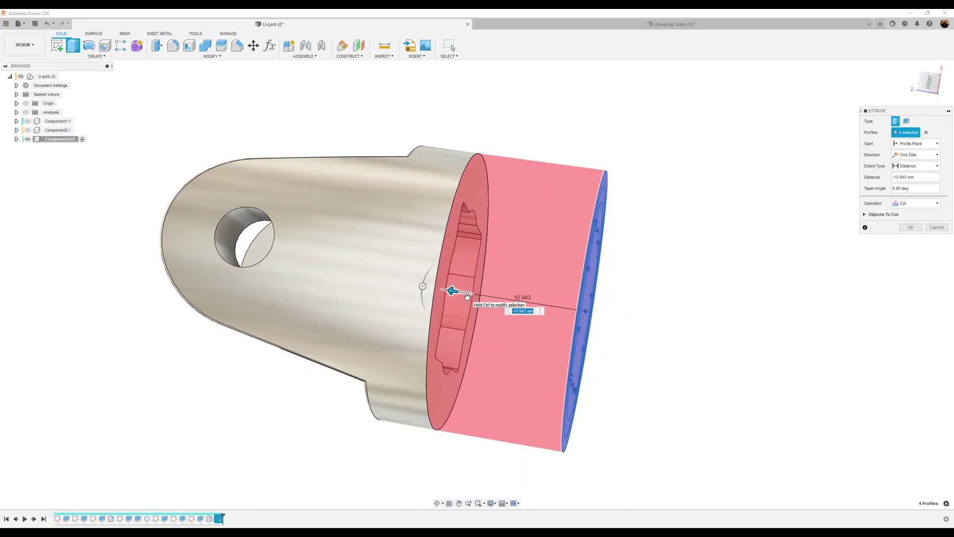
type("-9")
left_click(911, 227)
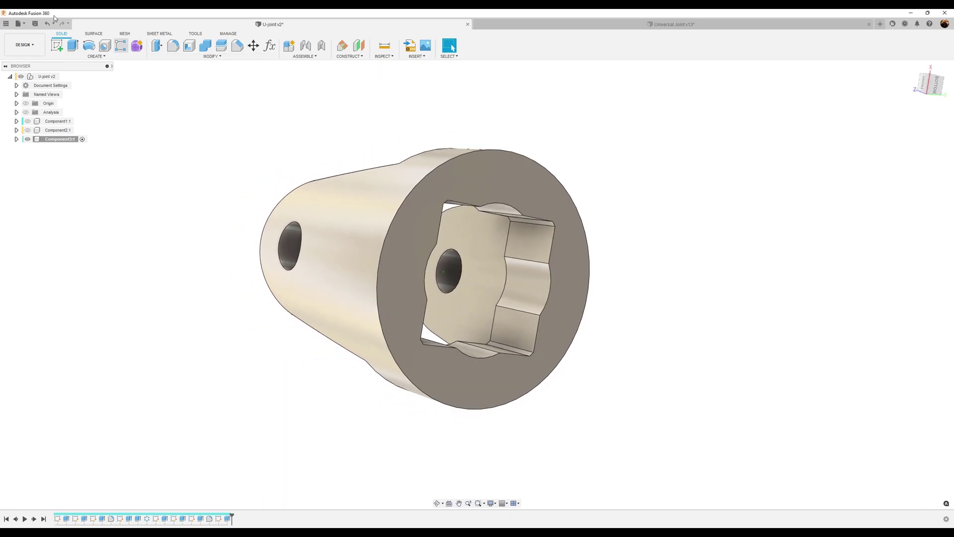
Step: Create a sketch on the freshly cut end face and finish it without drawing additional geometry
left_click(58, 46)
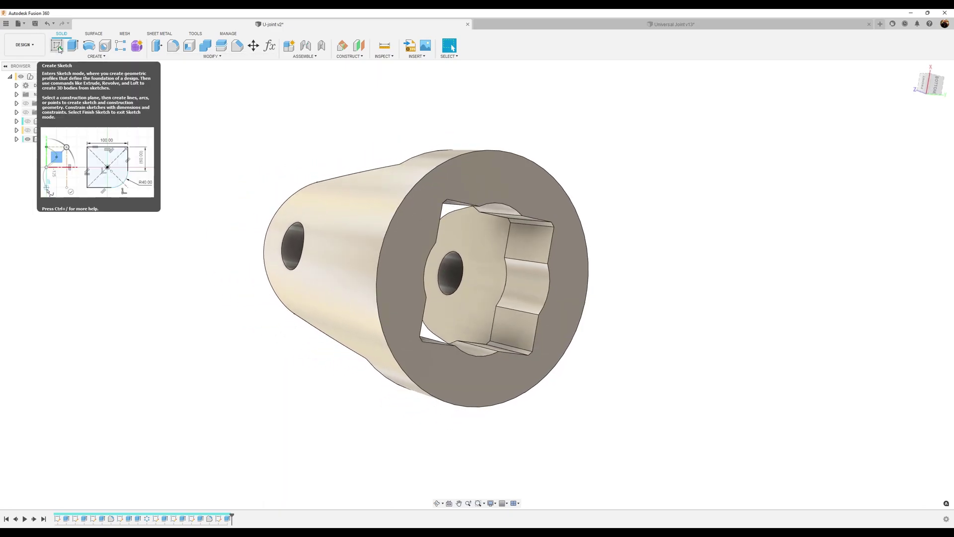
left_click(59, 47)
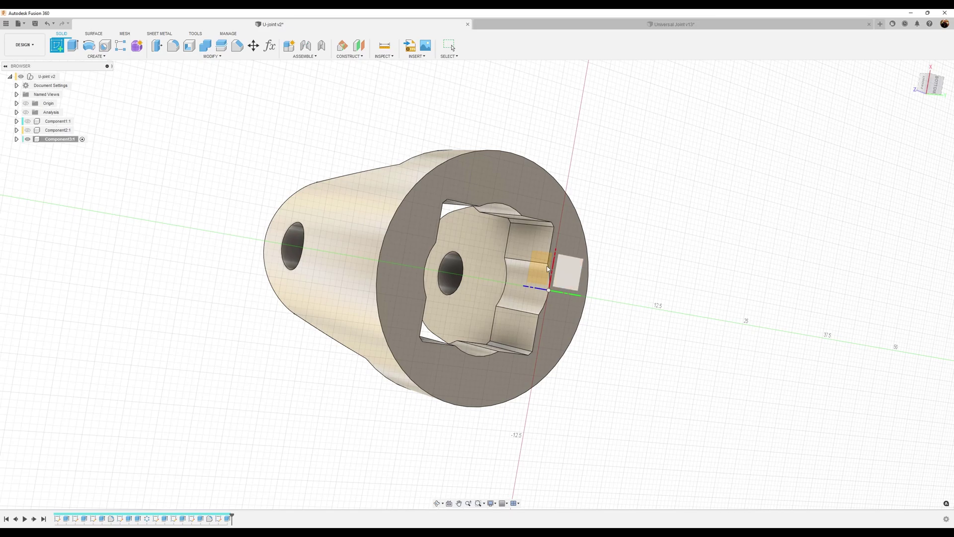
left_click(540, 200)
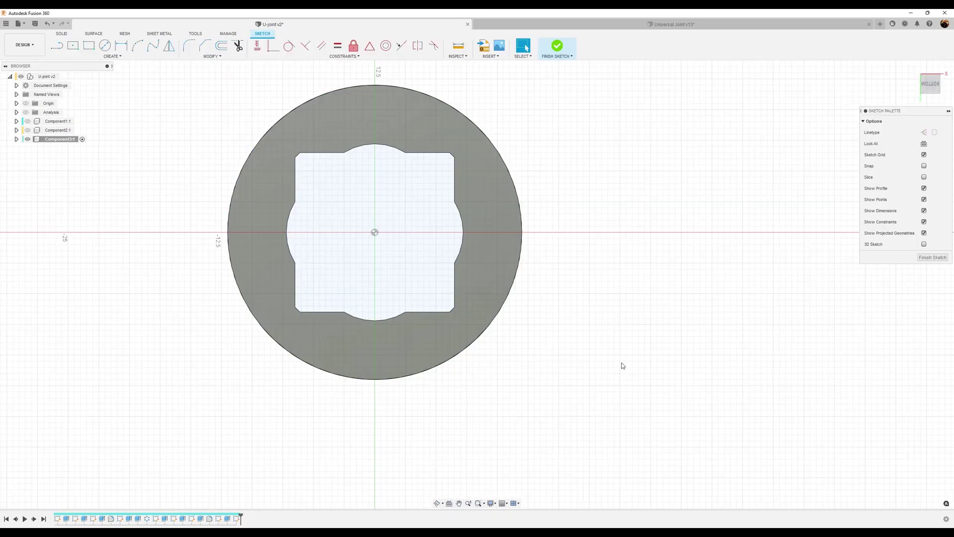
left_click(932, 257)
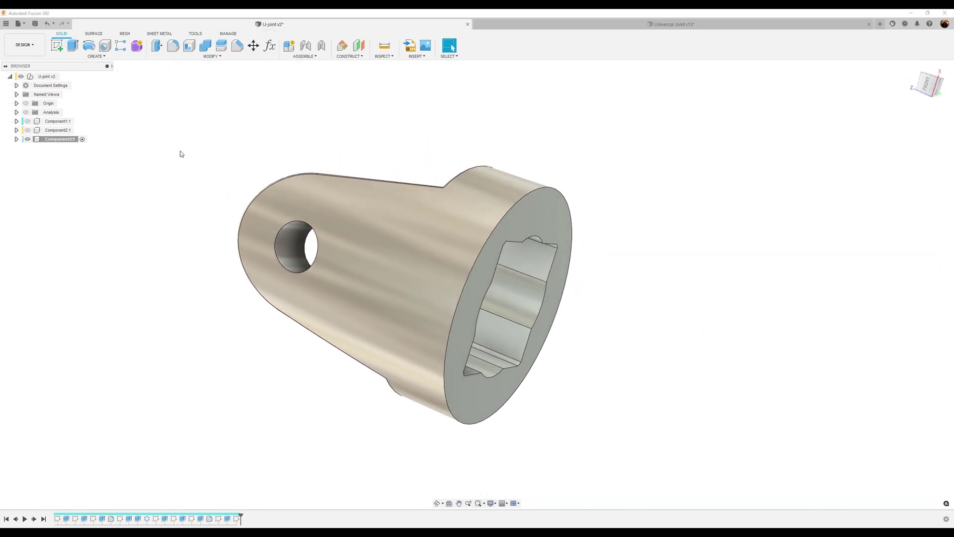
Step: Extrude the ring and socket-opening profiles -7.13 mm into the yoke with the Join operation to fill the socket
left_click(73, 46)
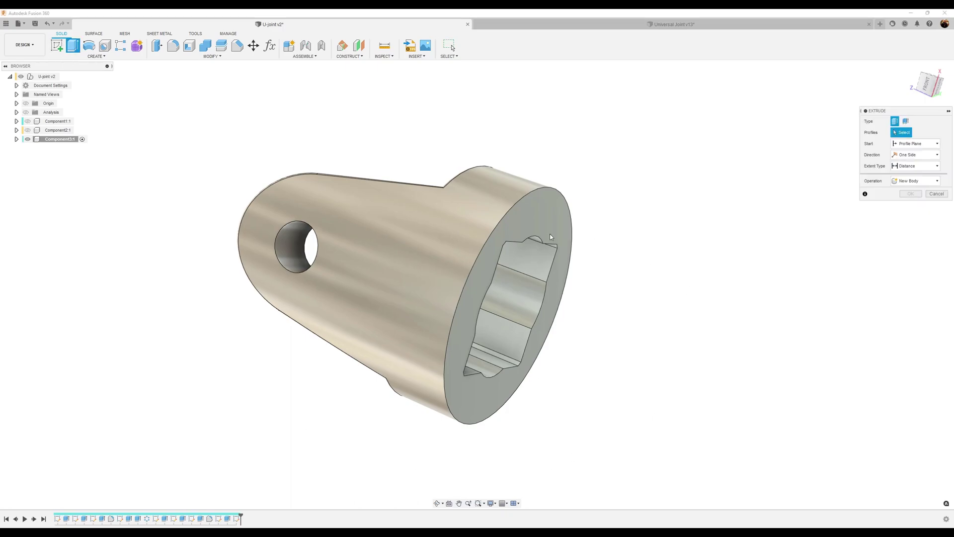
left_click(538, 225)
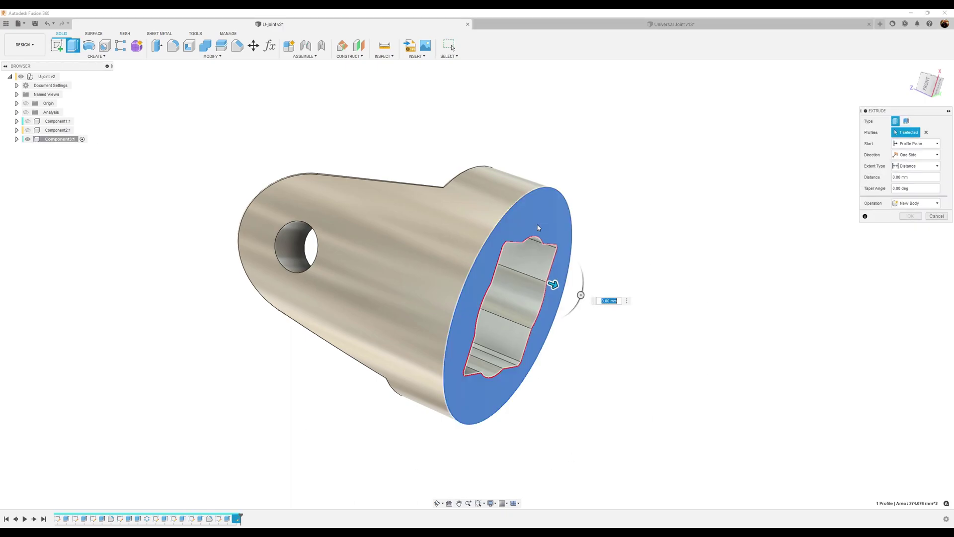
left_click(519, 275)
middle_click_drag(750, 397, 490, 226, "shift")
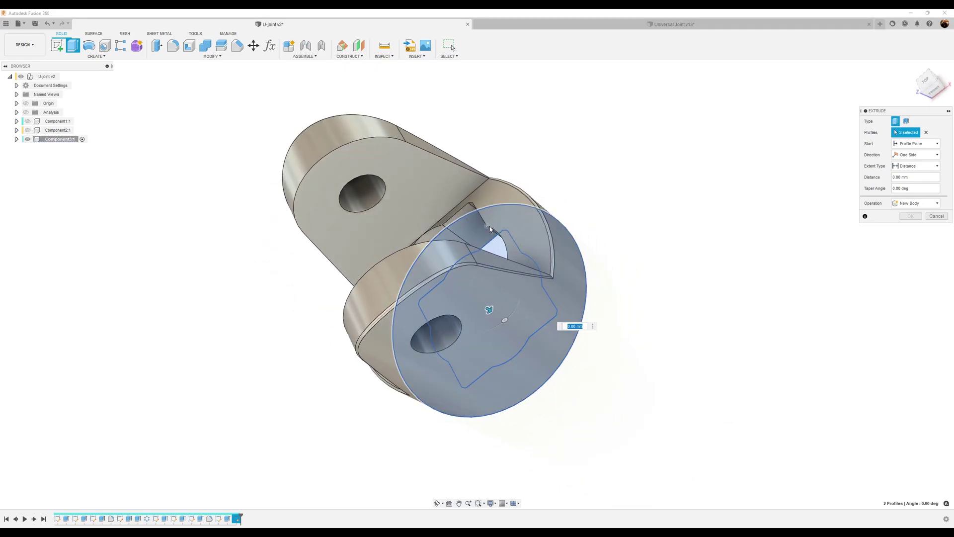
left_click_drag(489, 309, 444, 278)
middle_click_drag(556, 293, 911, 237, "shift")
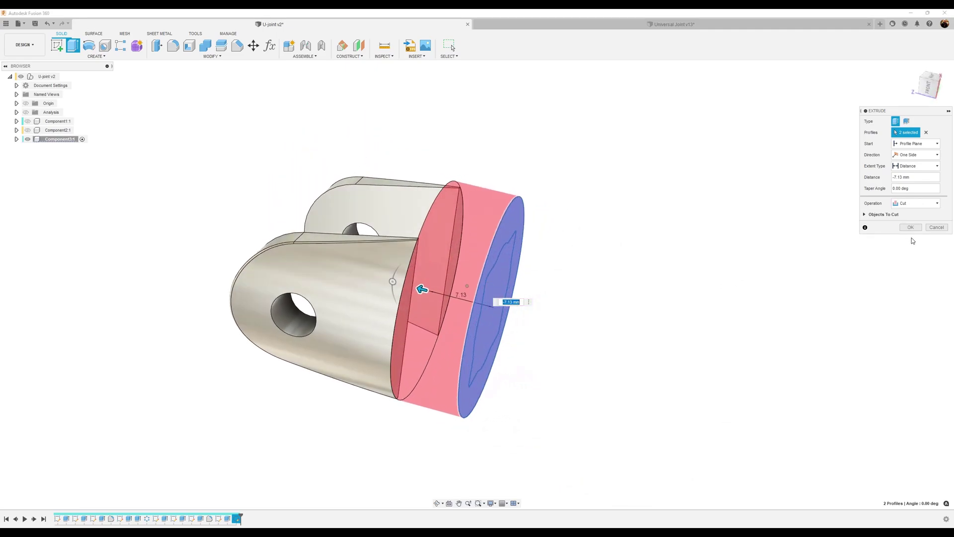
left_click(914, 203)
left_click(911, 214)
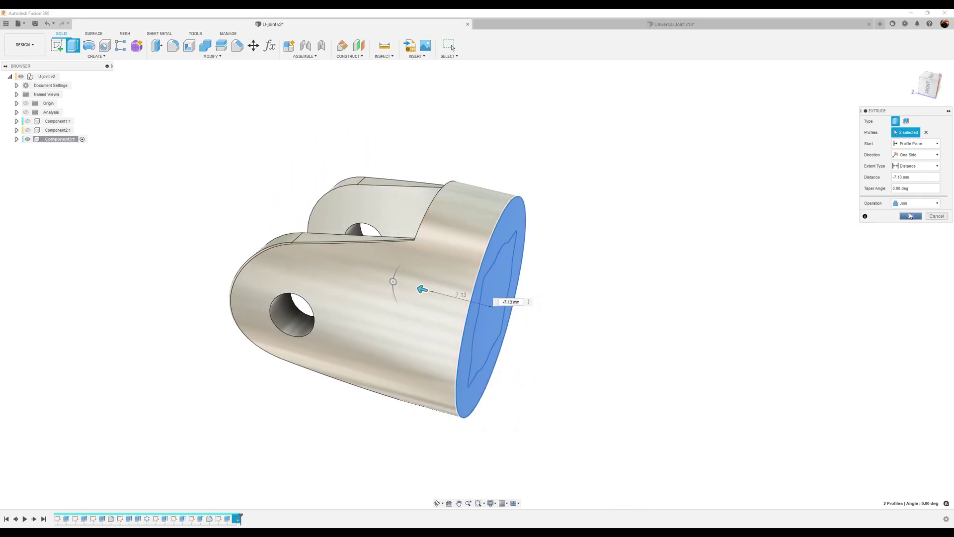
left_click(910, 216)
Step: Fillet the outer circular edge of the yoke's closed end with a 1.25 mm radius
middle_click_drag(723, 309, 547, 164, "shift")
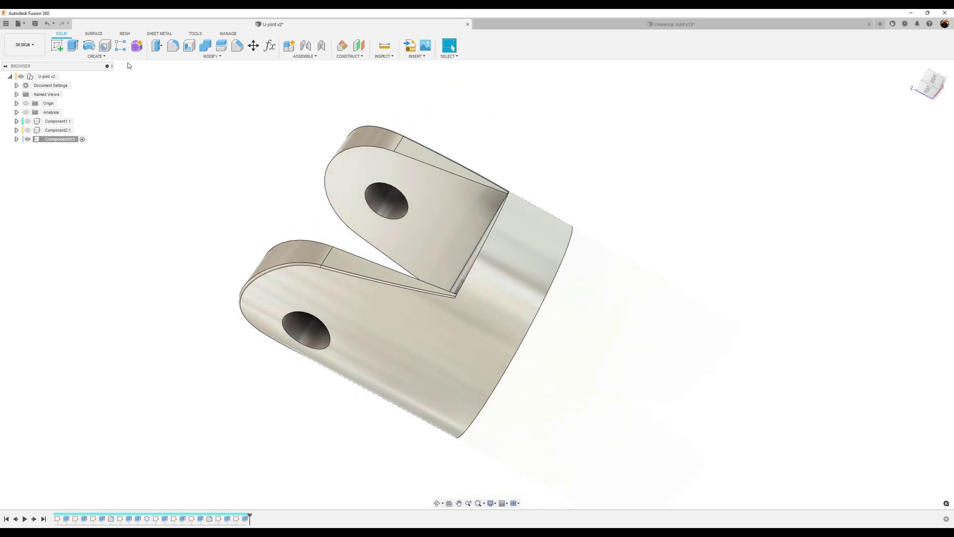
left_click(173, 46)
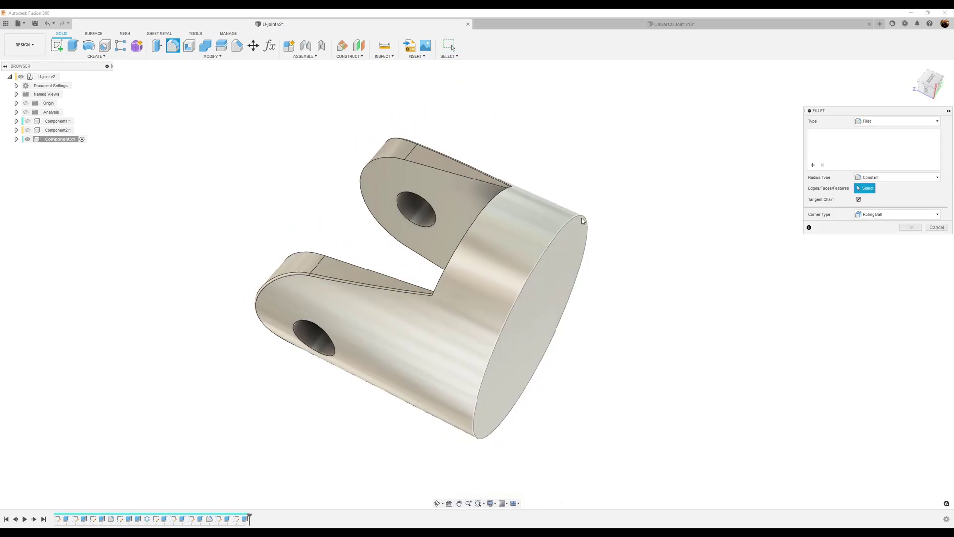
left_click(583, 218)
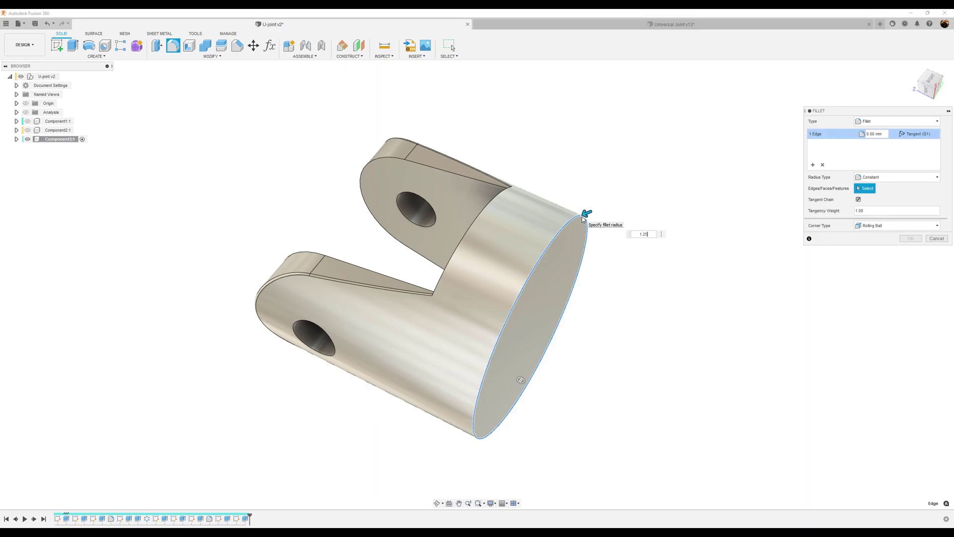
type("1.25")
key("Return")
left_click(911, 239)
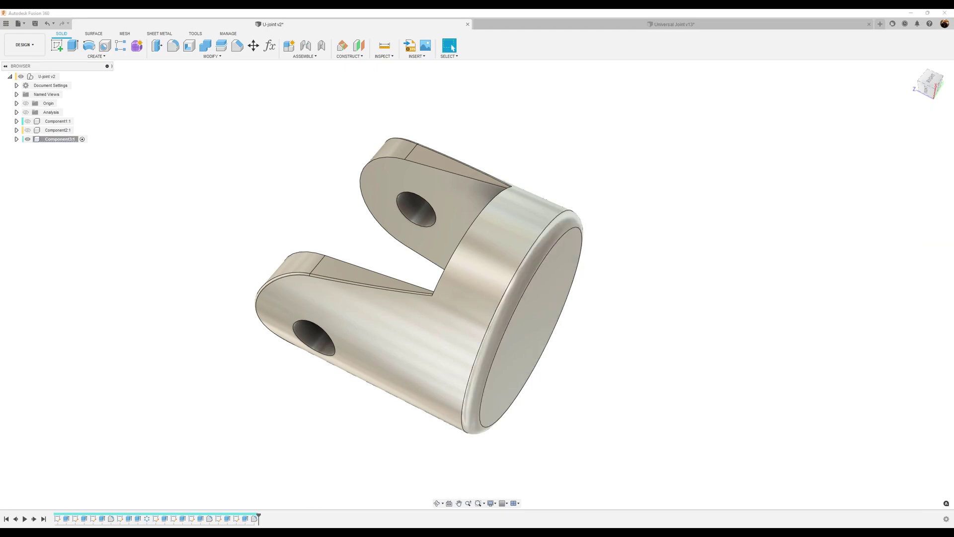
Step: Create a sketch on the flat closed-end face and draw a center rectangle 12.62 mm wide at the origin
middle_click_drag(715, 288, 928, 92, "shift")
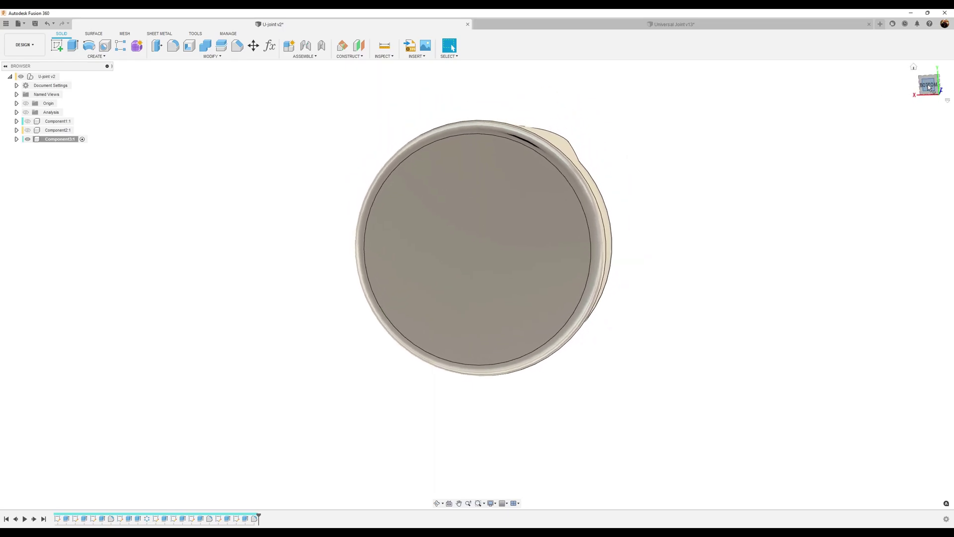
left_click(56, 45)
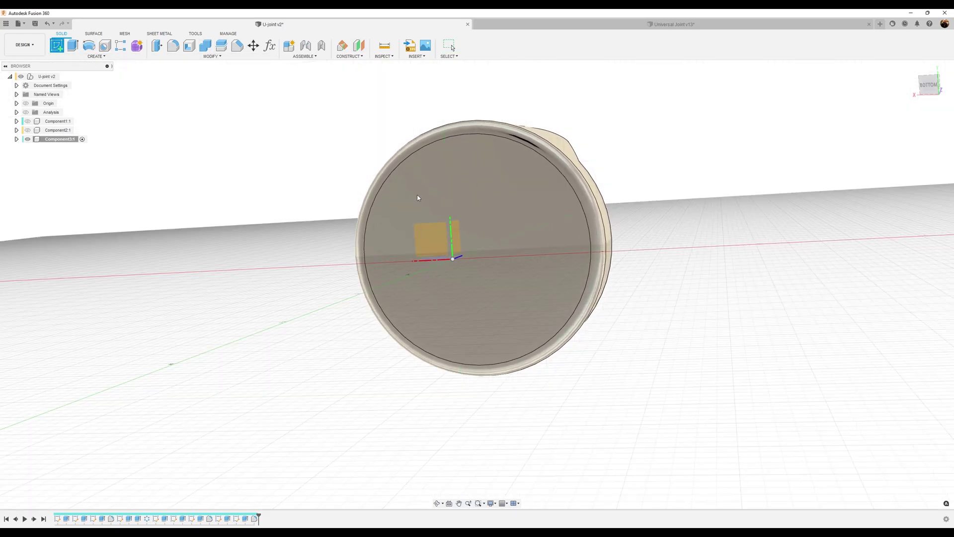
left_click(497, 212)
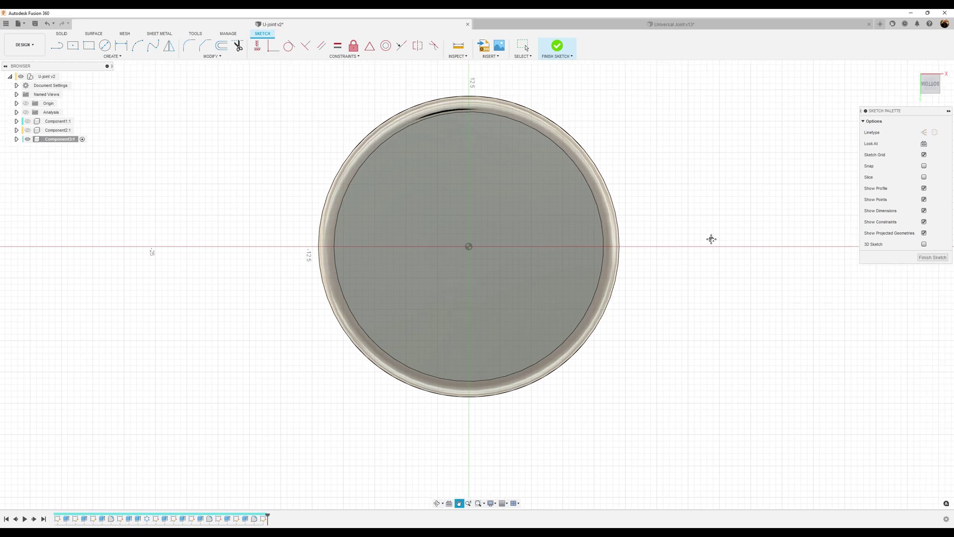
left_click(72, 46)
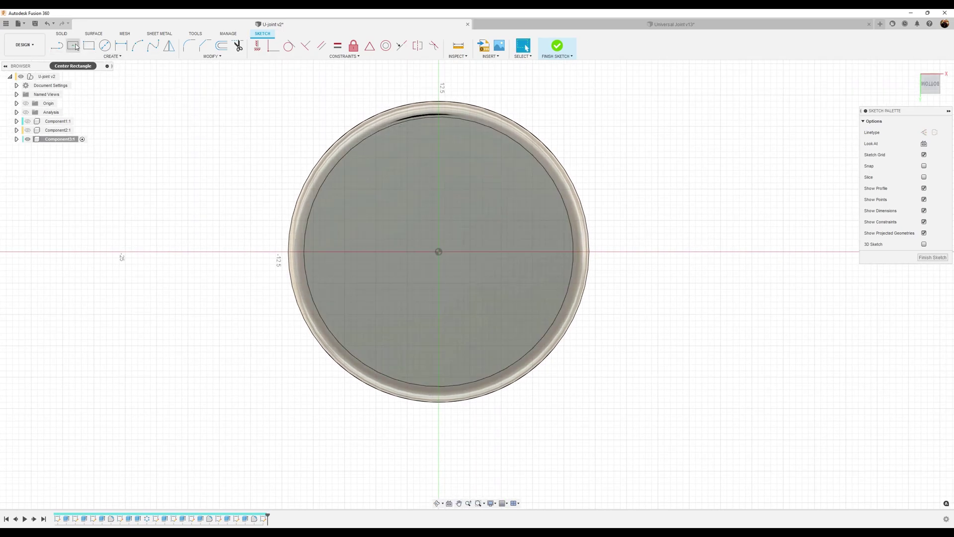
left_click(438, 251)
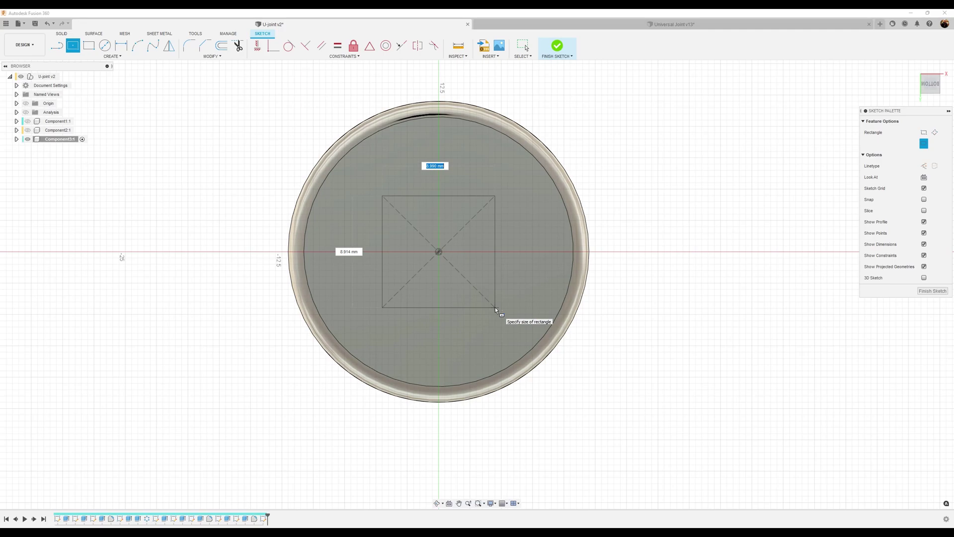
type("12.62")
key("Return")
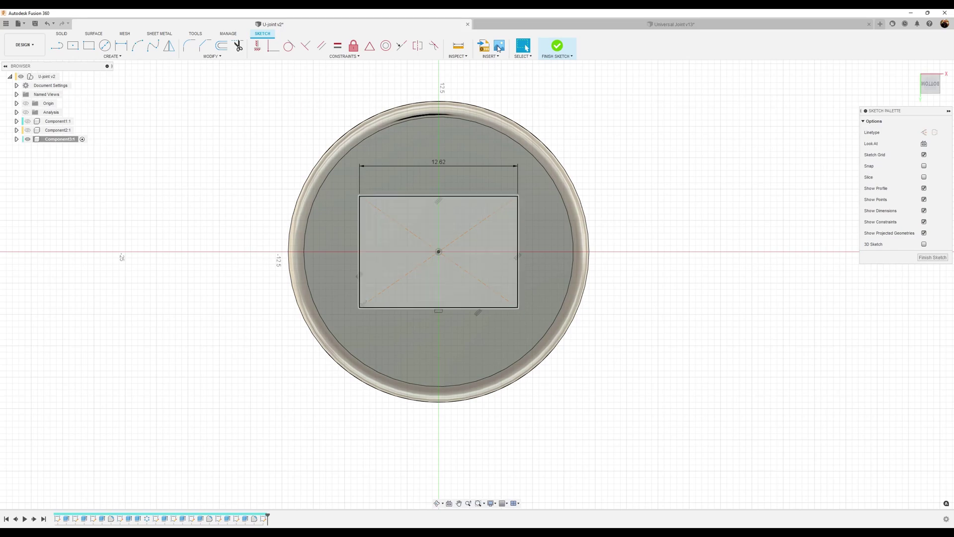
Step: Apply an Equal constraint to two adjacent sides of the rectangle to make it square, and finish the sketch
left_click(338, 46)
left_click(360, 222)
left_click(386, 196)
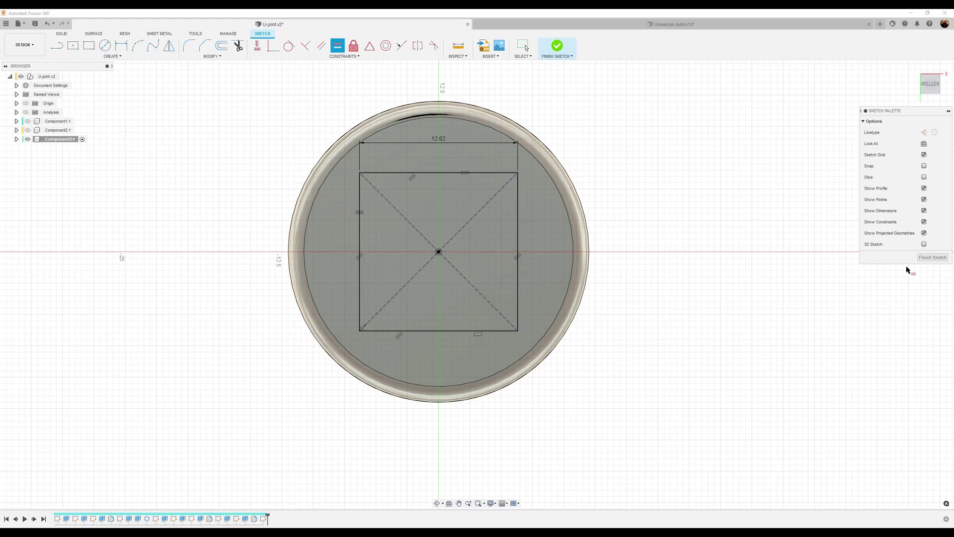
left_click(932, 257)
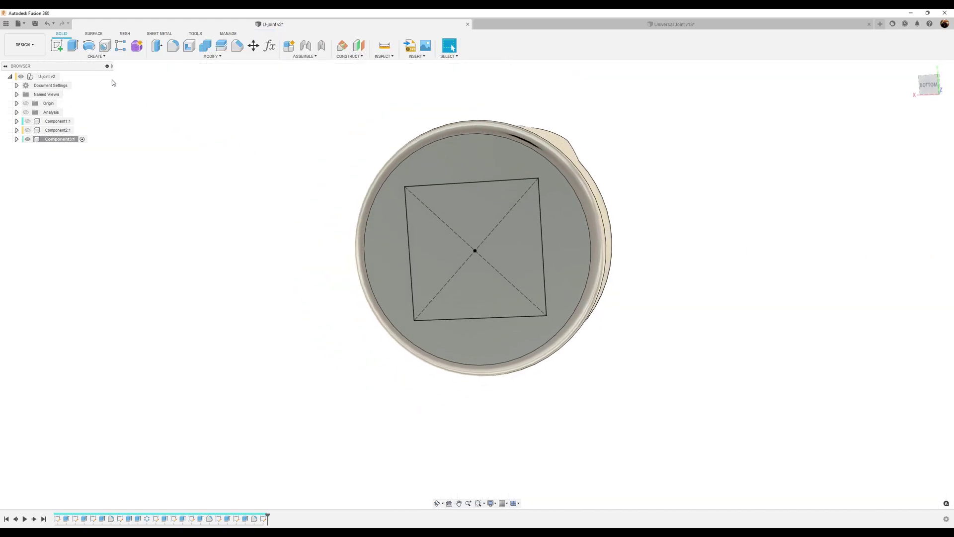
Step: Extrude the square profile 17 mm outward from the closed end with the Join operation
key("e")
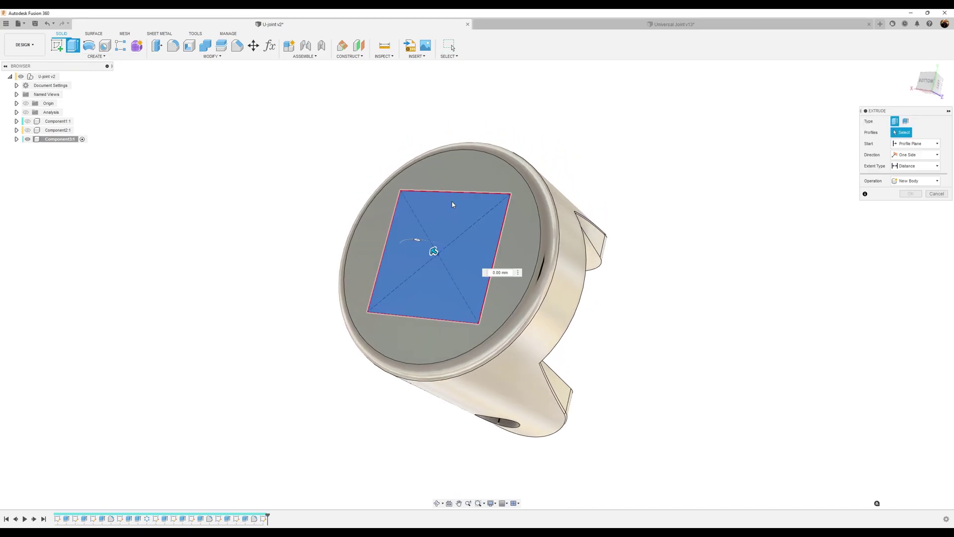
left_click(452, 201)
middle_click_drag(452, 202, 417, 217, "shift")
left_click_drag(451, 280, 298, 206)
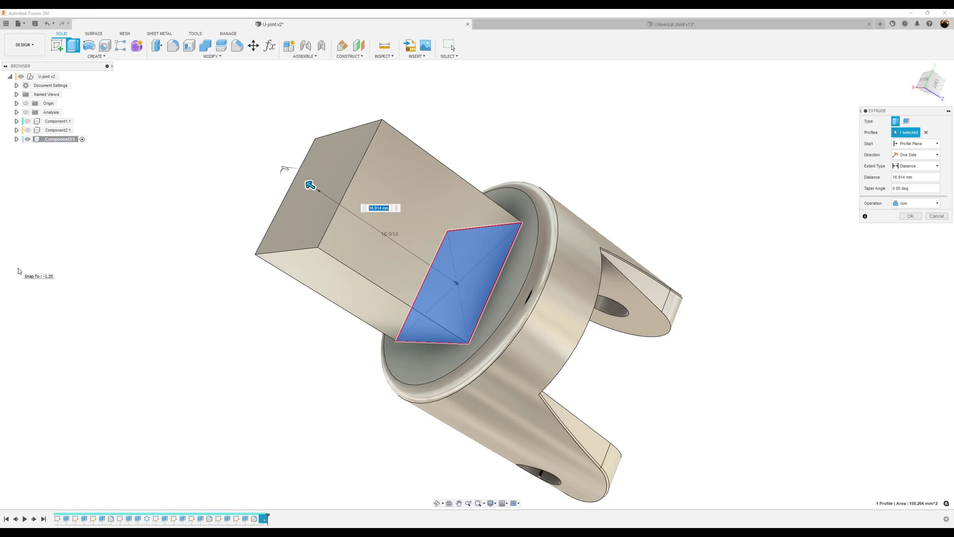
type("17")
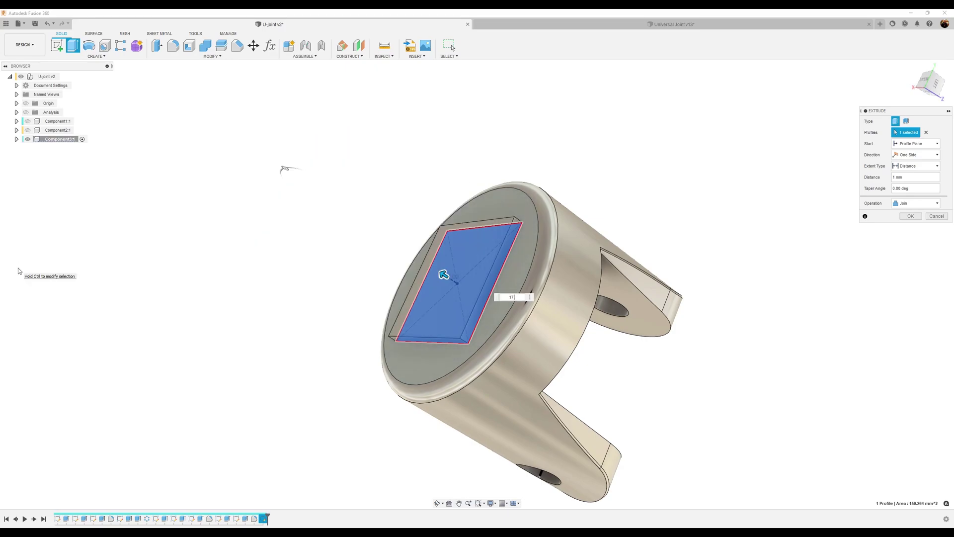
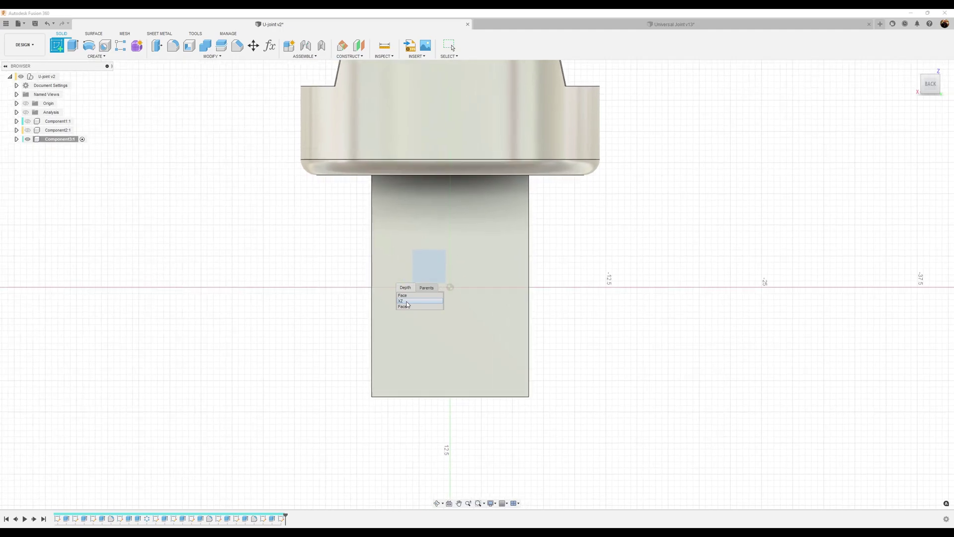
Step: Project the side face of the square shank into the sketch on the XZ plane
middle_click_drag(693, 277, 574, 268)
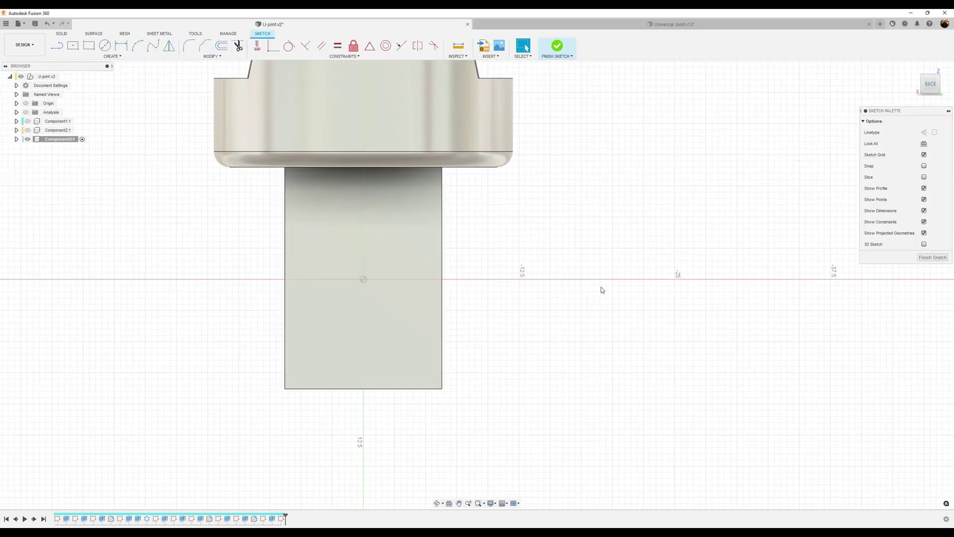
key("p")
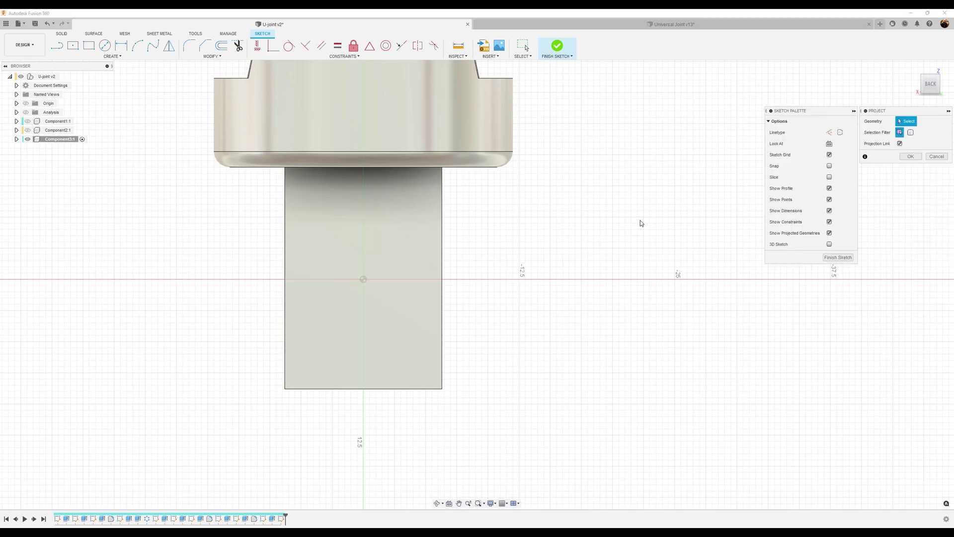
left_click(404, 220)
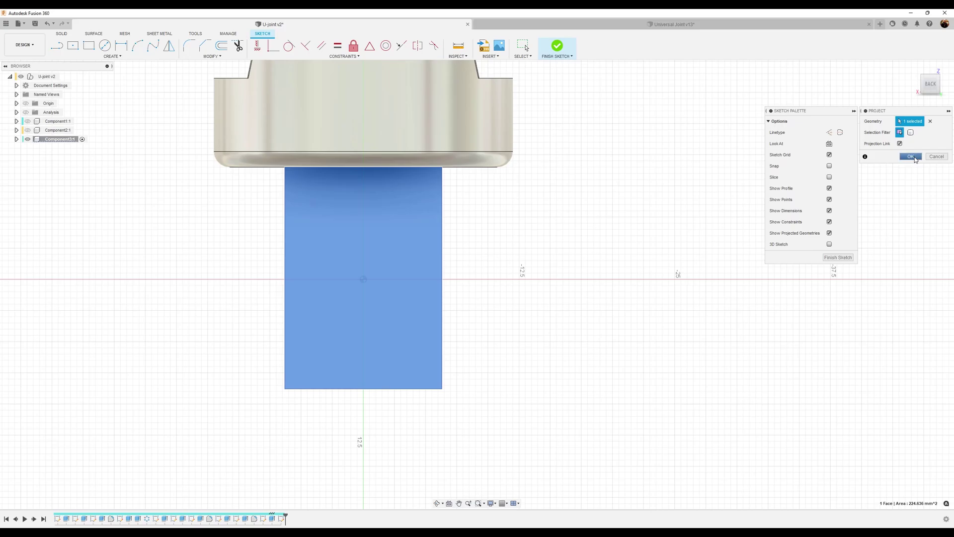
left_click(910, 156)
Step: Draw a closed right triangle about 3.15 mm high across one free-end corner of the shank, its base in line with the end edge
middle_click_drag(539, 306, 543, 277)
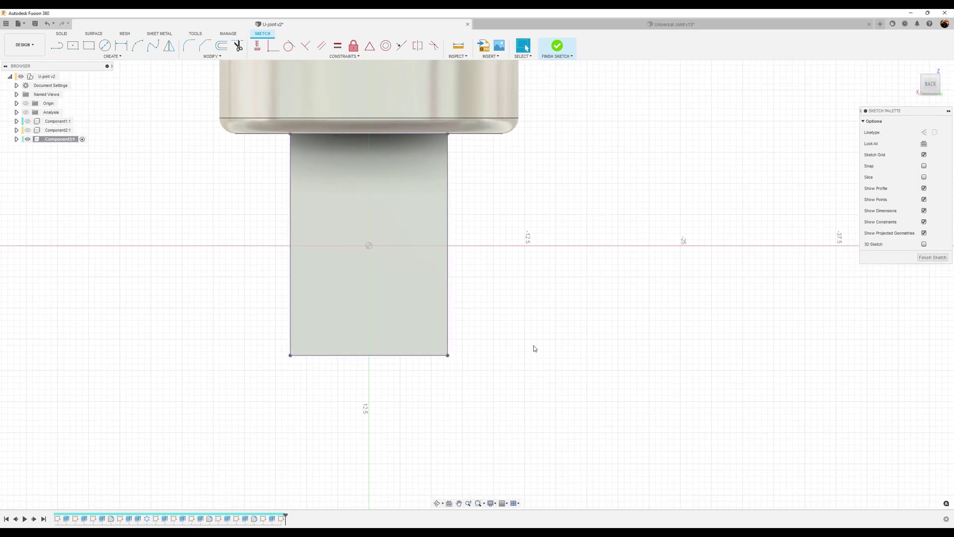
scroll(532, 347, "up", 2)
middle_click_drag(487, 327, 538, 332)
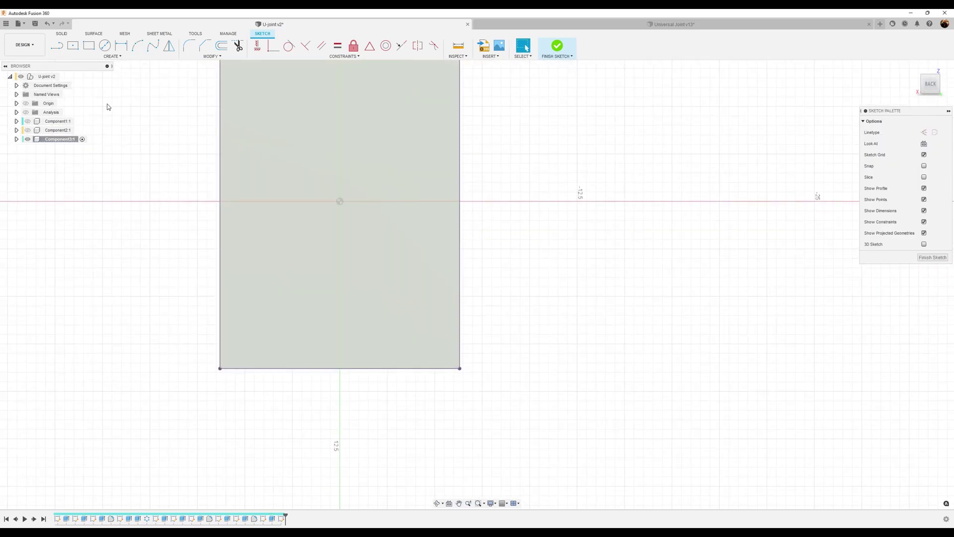
left_click(61, 48)
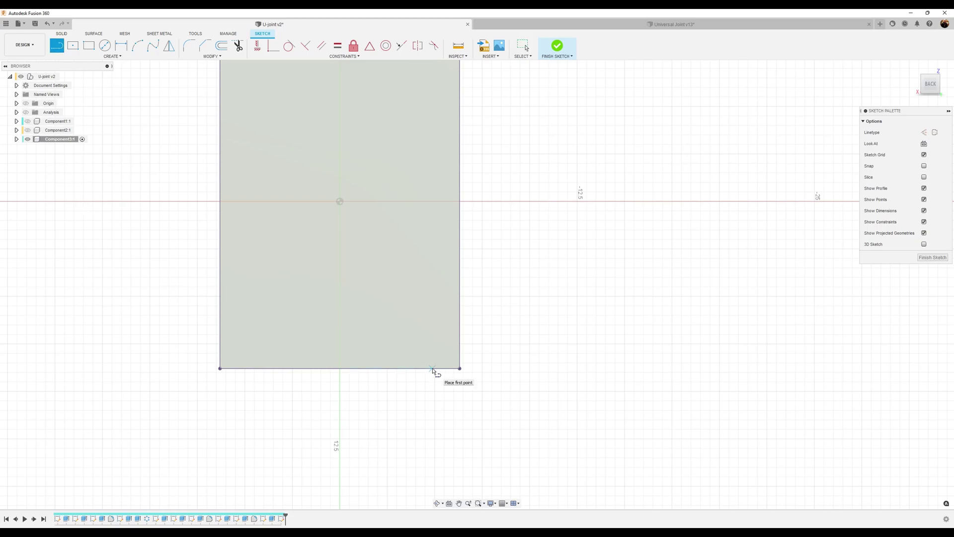
left_click(432, 368)
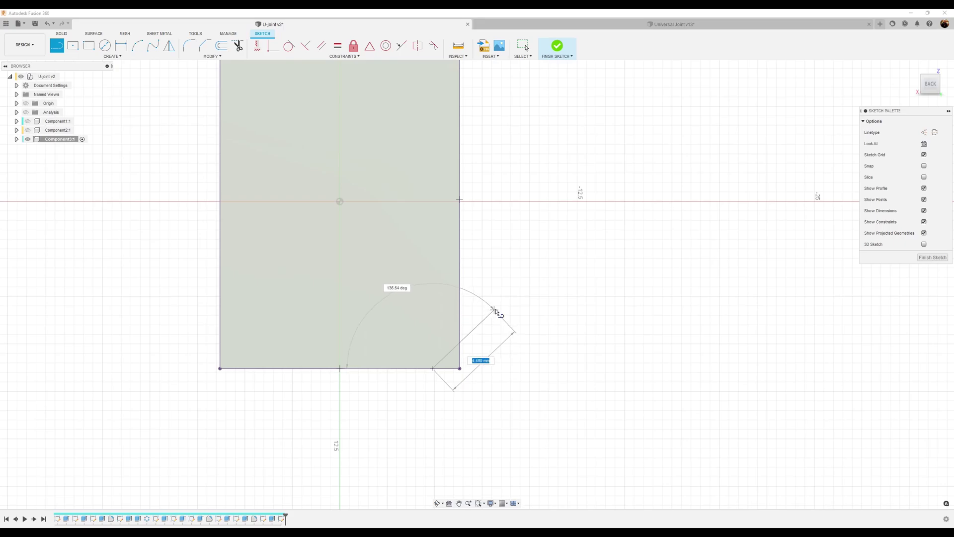
left_click(497, 309)
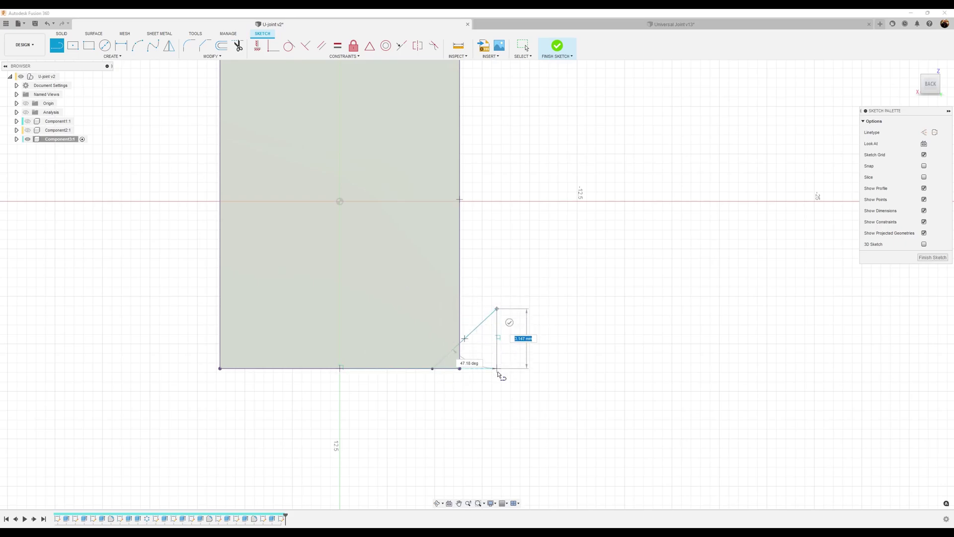
left_click(433, 369)
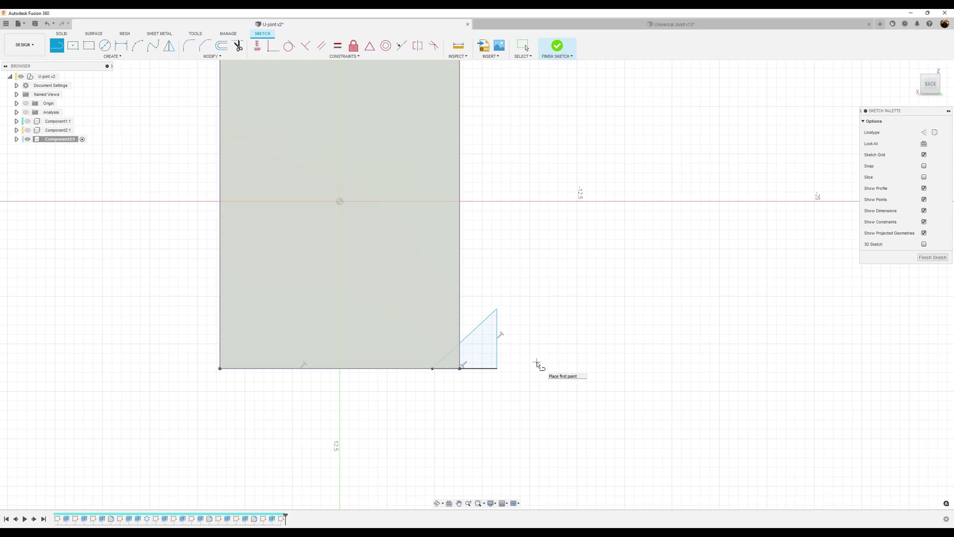
Step: Dimension the horizontal distance from the origin to the triangle's inner corner as 5.7 mm
scroll(536, 362, "up", 3)
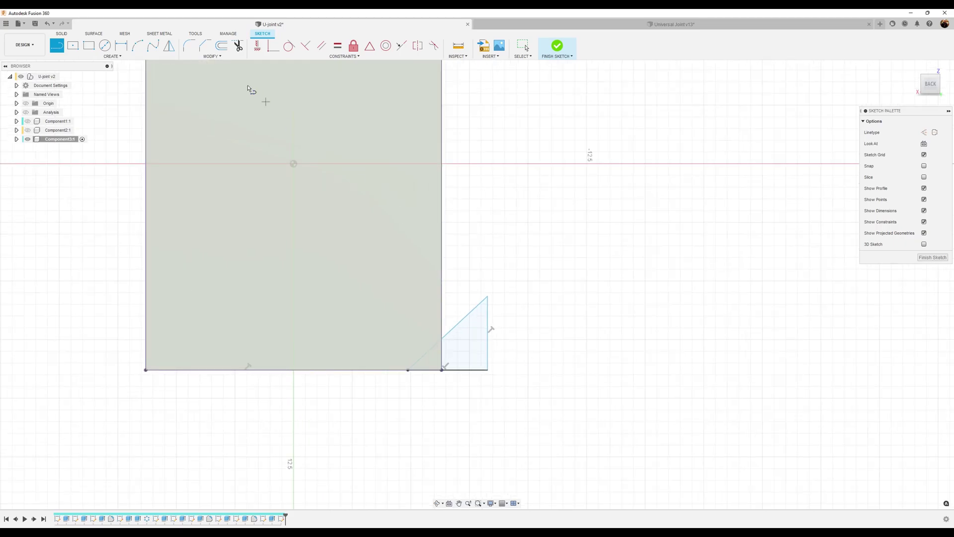
left_click(121, 45)
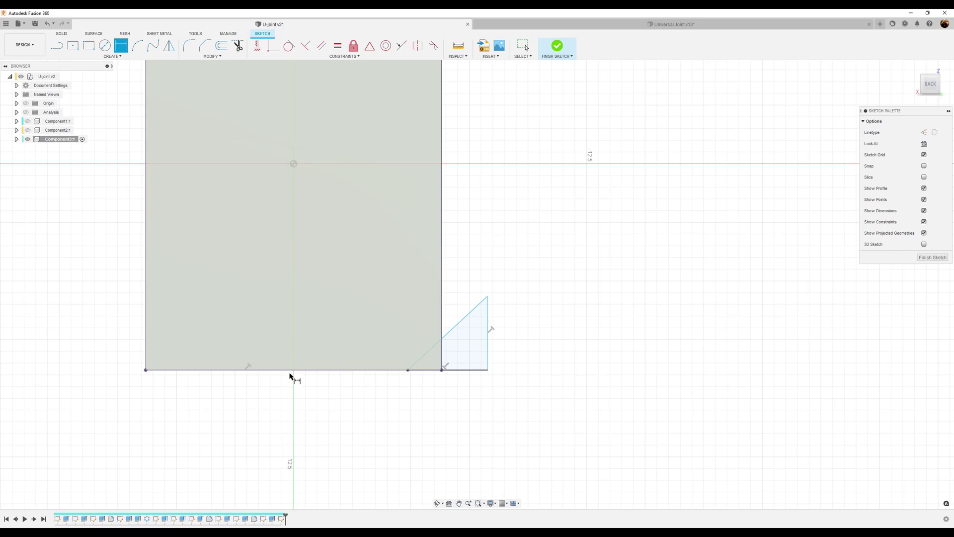
left_click(293, 164)
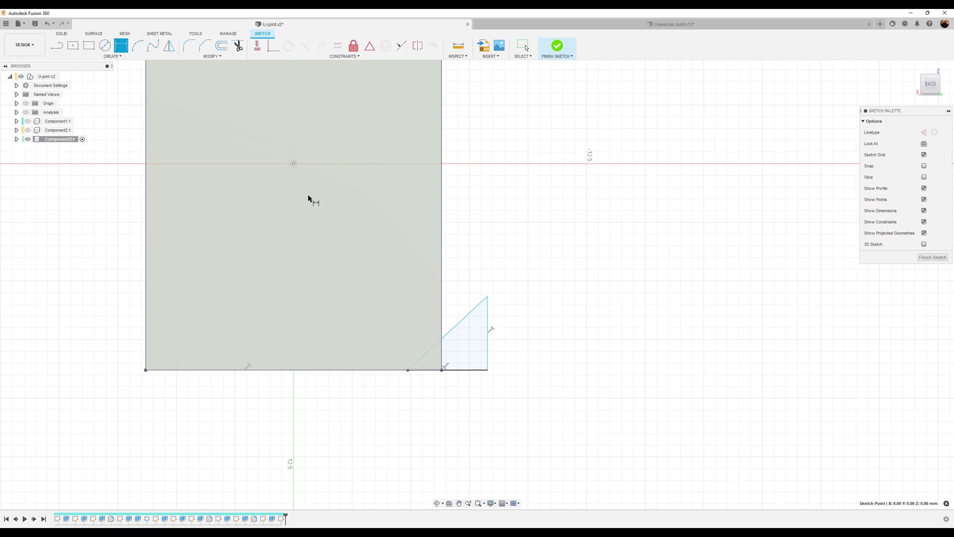
left_click(408, 370)
left_click(350, 389)
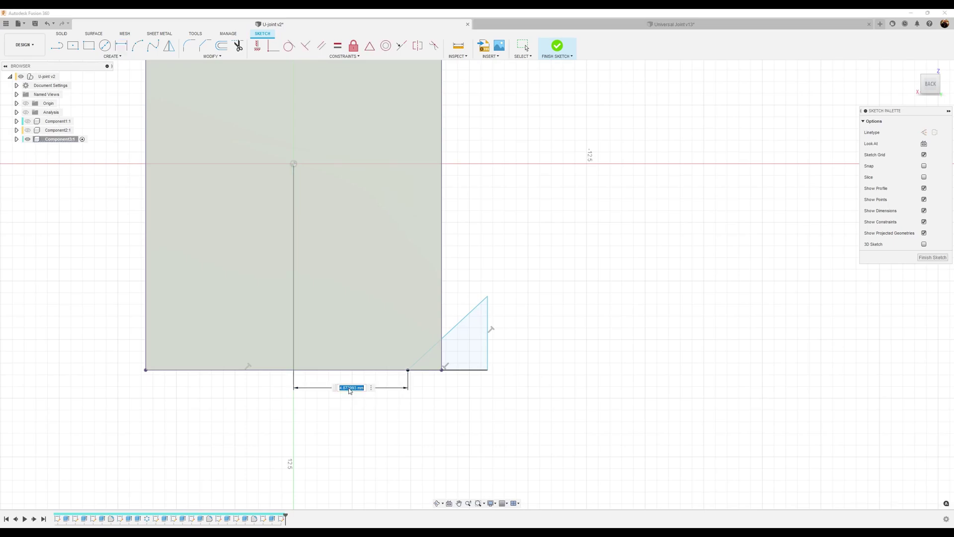
type("5.7")
key("Return")
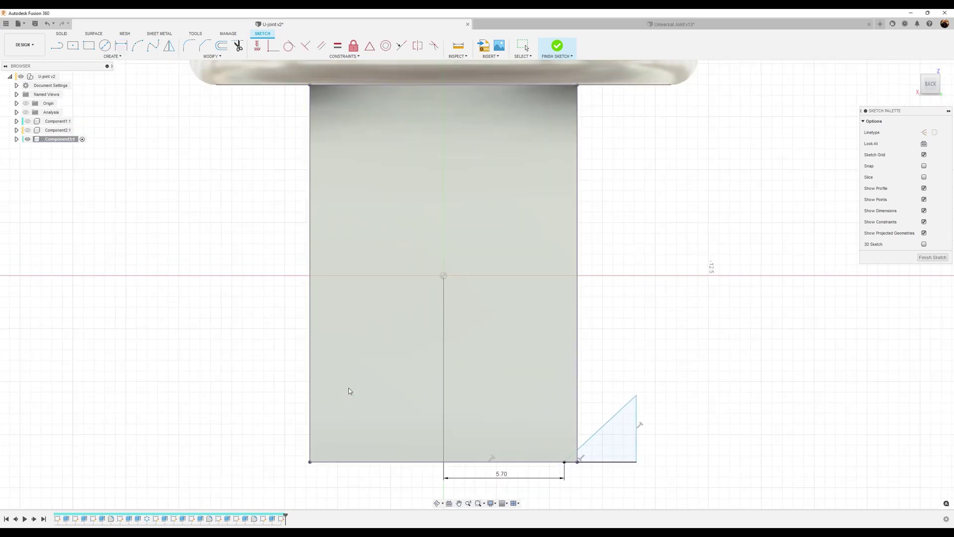
Step: Set the length of the triangle's vertical side to 4 mm
scroll(755, 477, "down", 1)
middle_click_drag(761, 468, 570, 387)
left_click(475, 355)
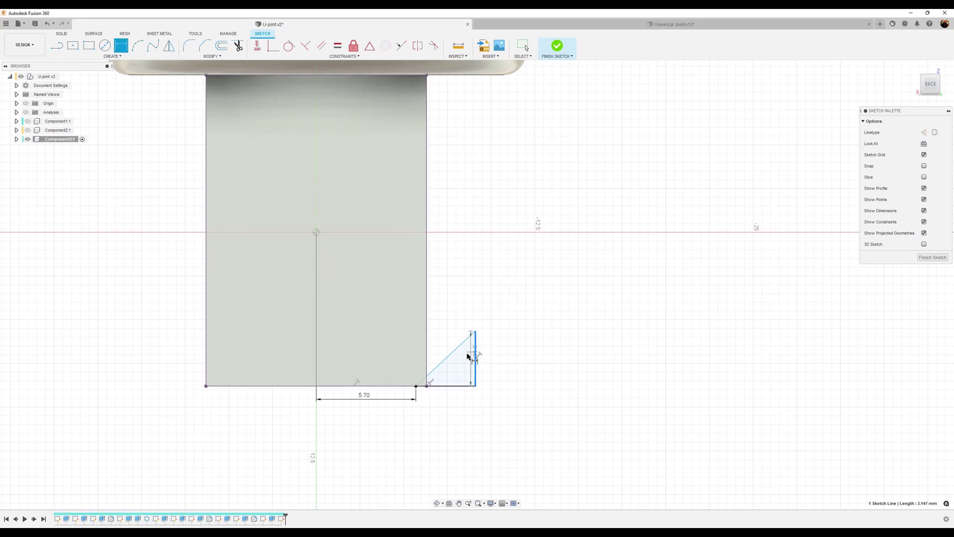
left_click(495, 364)
type("4")
key("Return")
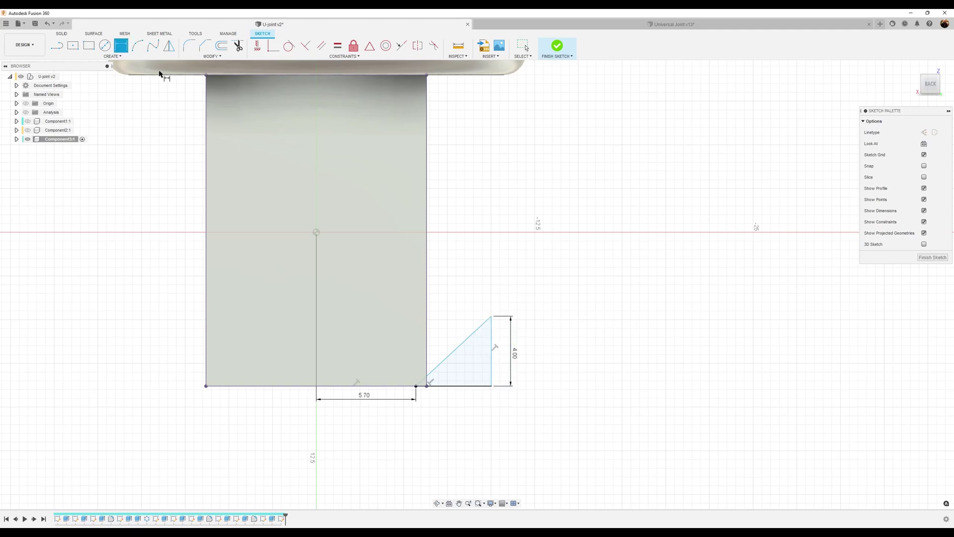
Step: Set the angle between the triangle's slanted side and its base to 45 degrees, and finish the sketch
left_click(458, 350)
left_click(467, 385)
left_click(466, 370)
type("4")
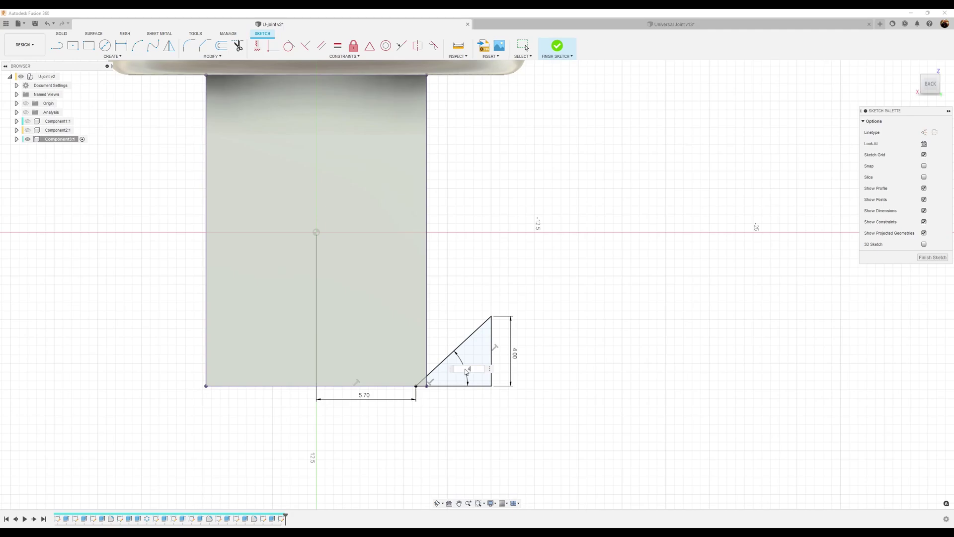
type("5")
key("Return")
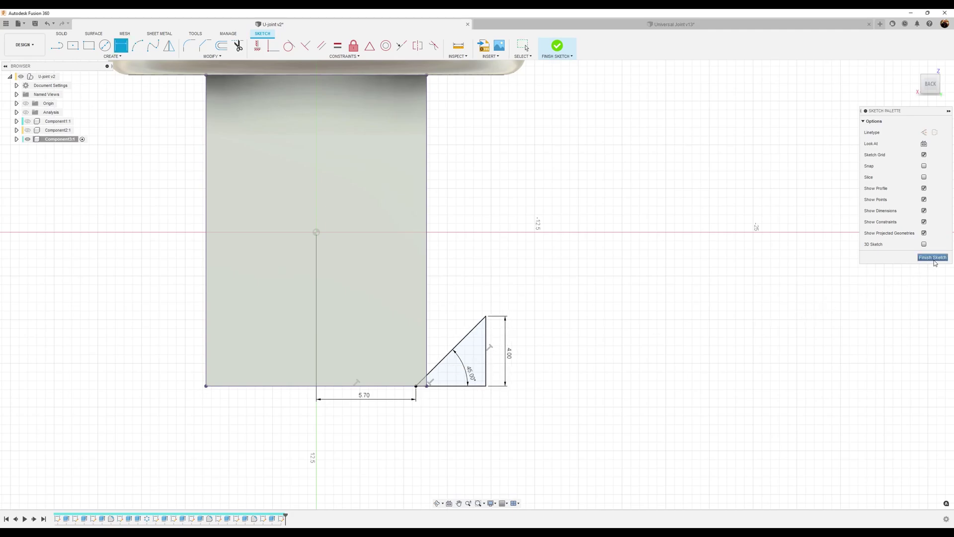
left_click(934, 258)
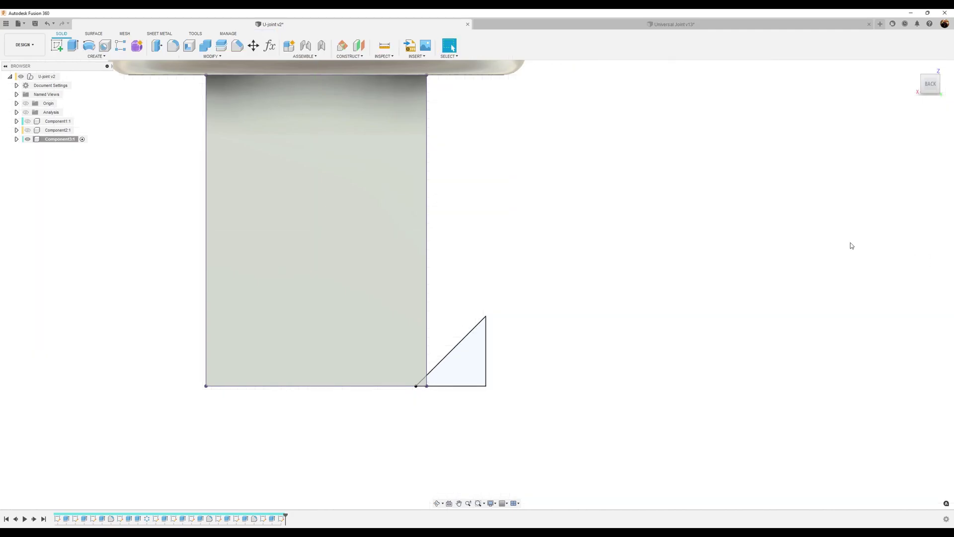
Step: Revolve both triangle profiles 360 degrees around the vertical center axis as a cut to chamfer the shank's free end
left_click(89, 45)
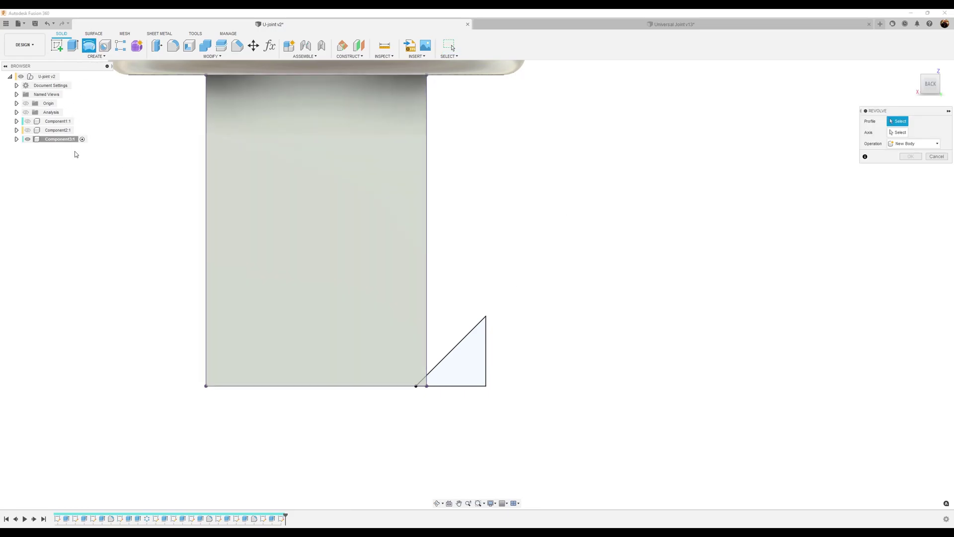
left_click(461, 365)
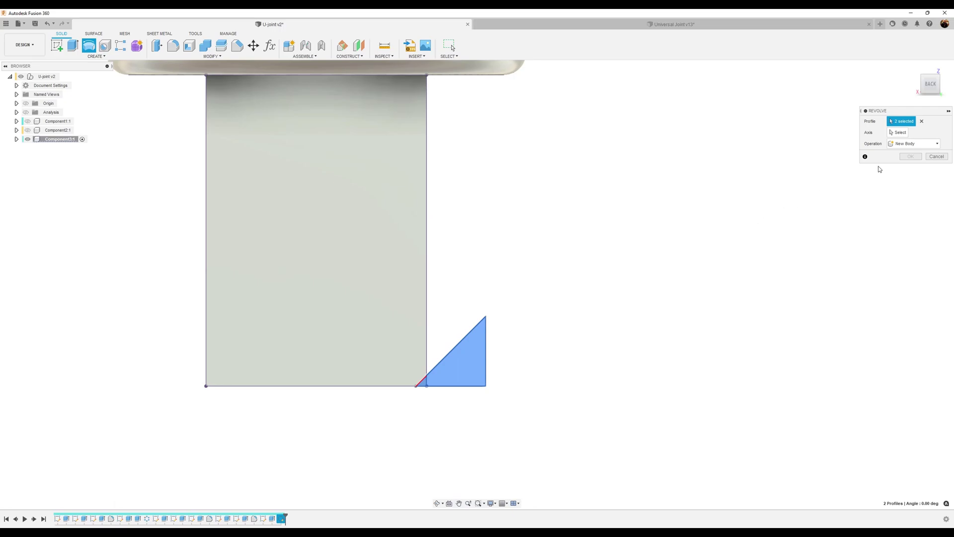
left_click(898, 132)
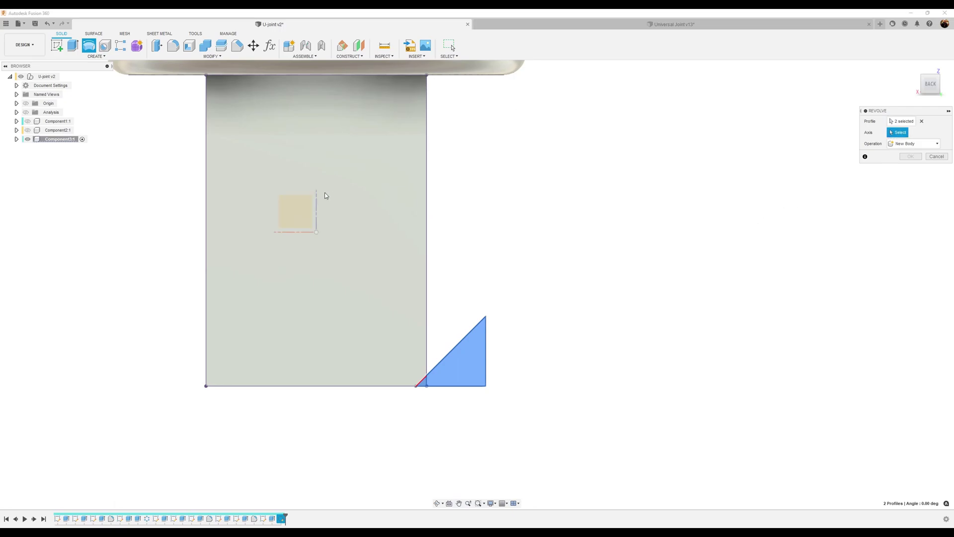
left_click(316, 204)
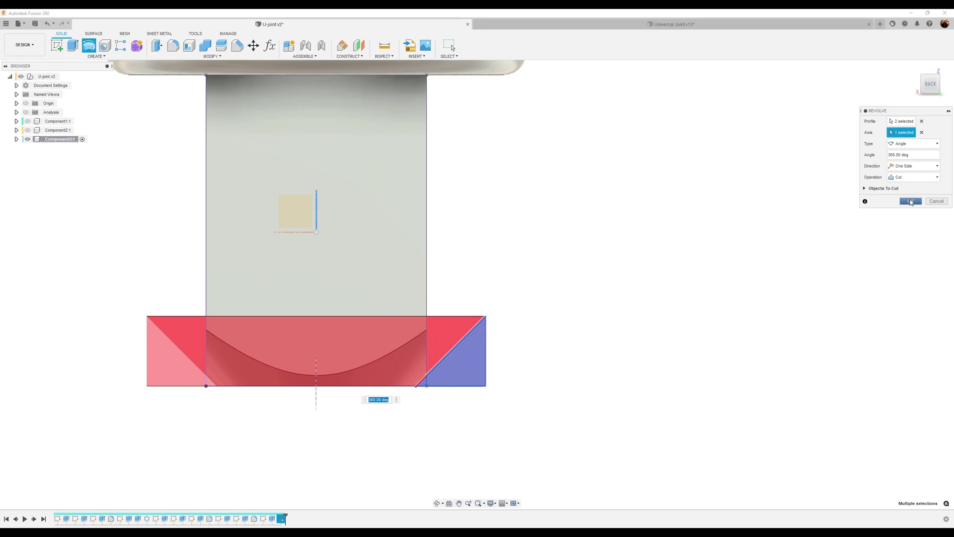
left_click(911, 202)
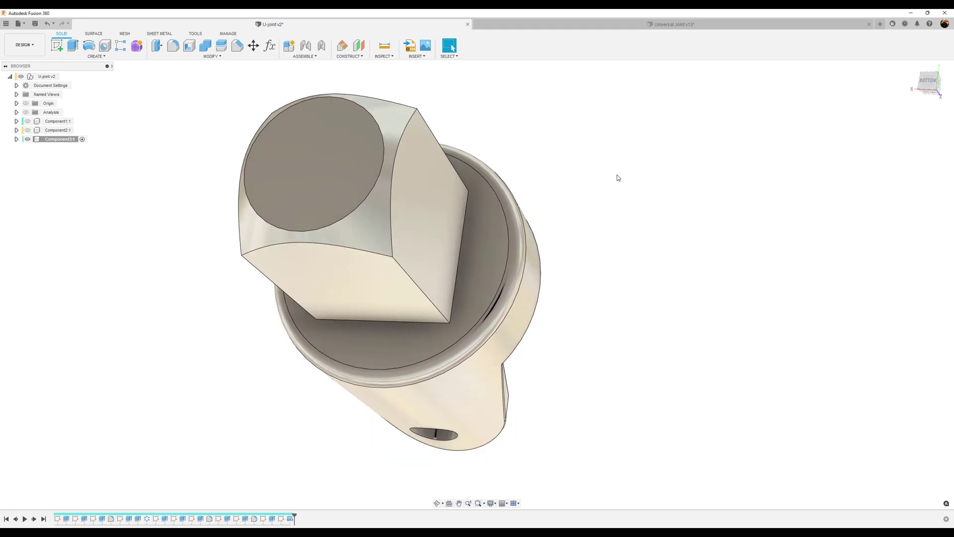
Step: Add a 1.25 mm equal-distance chamfer to one edge where the square shank meets the yoke body
middle_click_drag(618, 177, 487, 243, "shift")
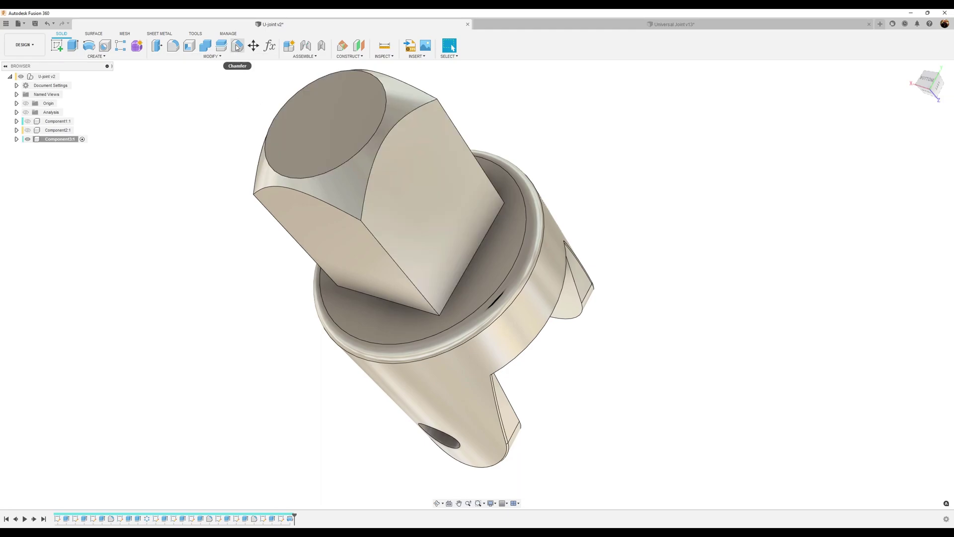
left_click(237, 46)
left_click(474, 257)
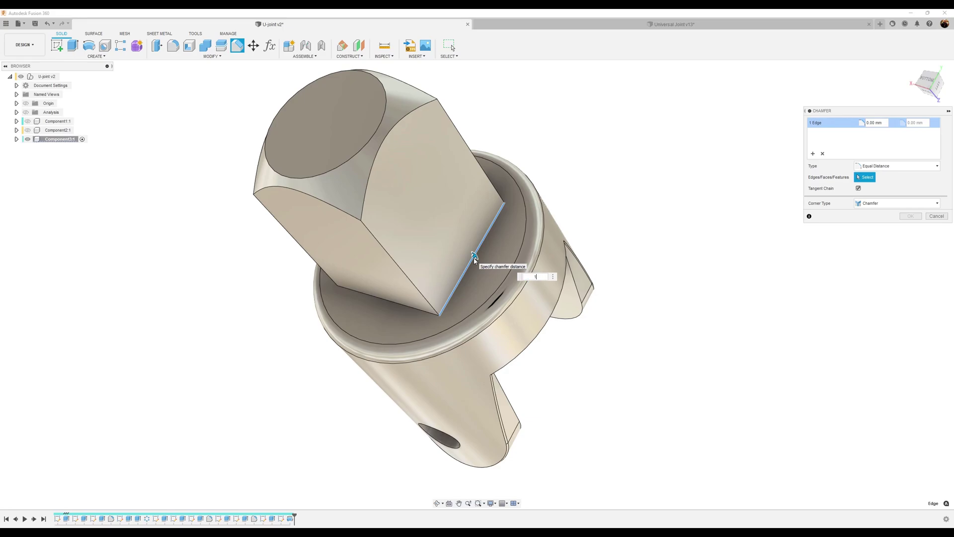
type("1.25")
key("Return")
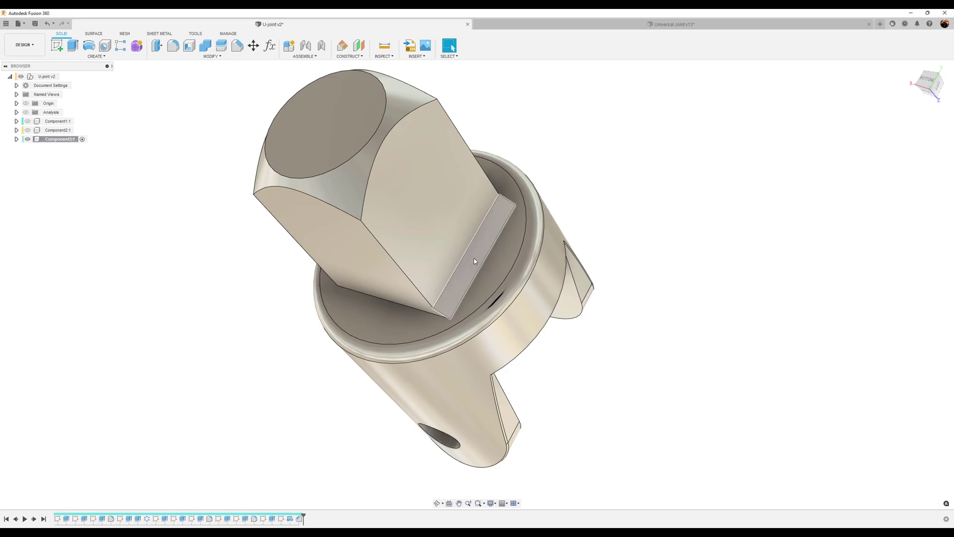
Step: Edit the chamfer to include the other three edges around the base of the square shank
right_click(300, 520)
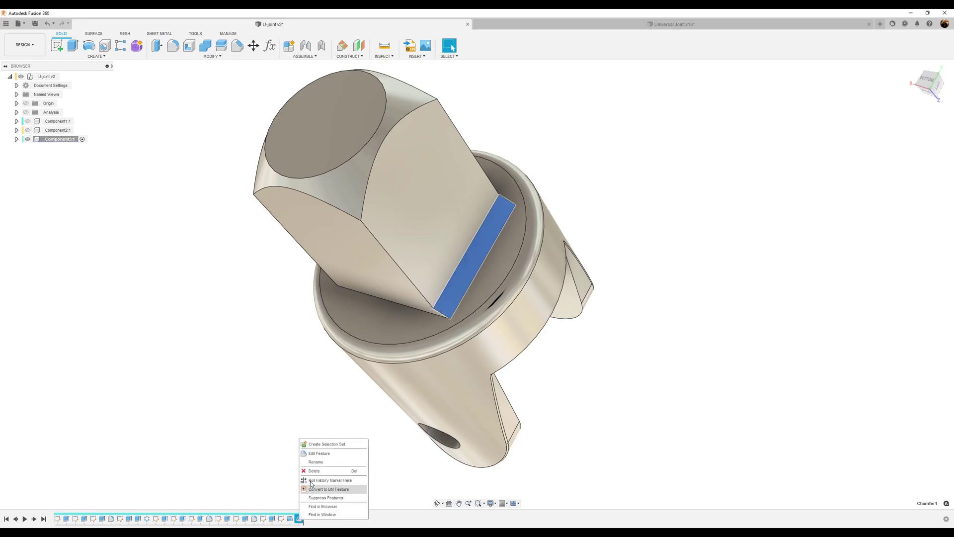
left_click(310, 454)
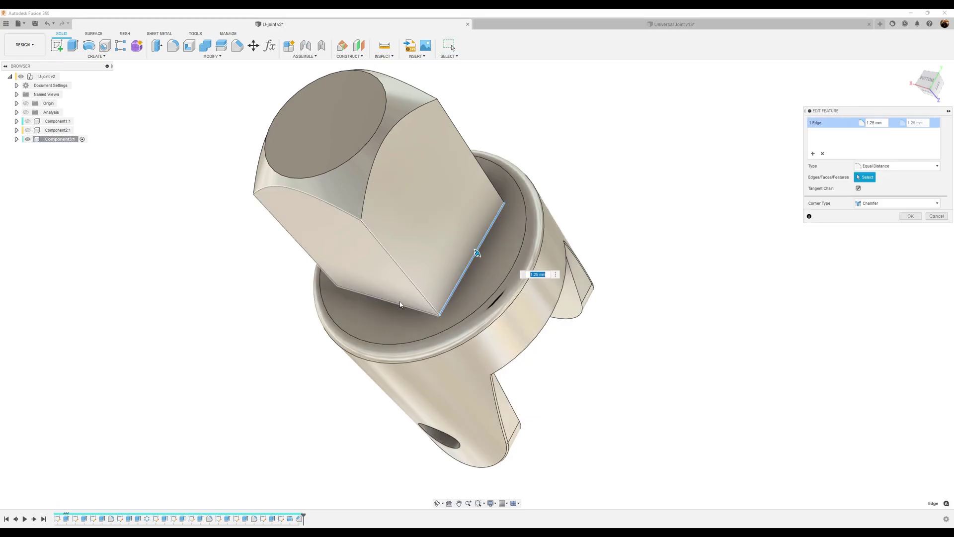
left_click(403, 308)
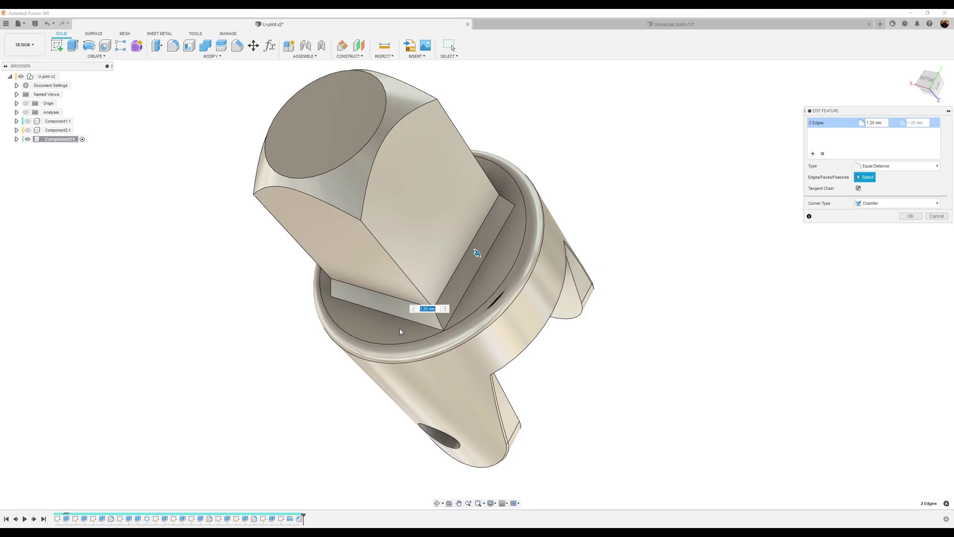
middle_click_drag(400, 329, 399, 329, "shift")
left_click(495, 301)
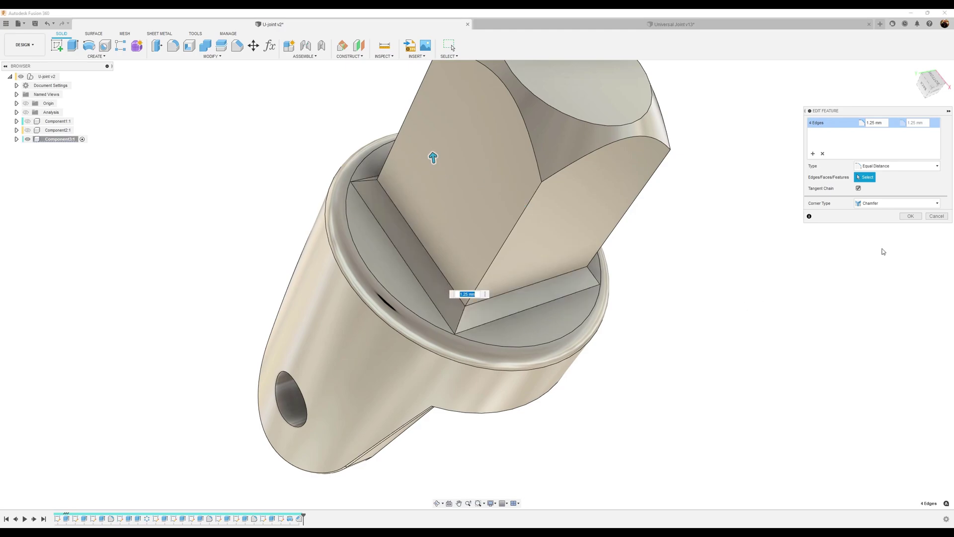
left_click(910, 217)
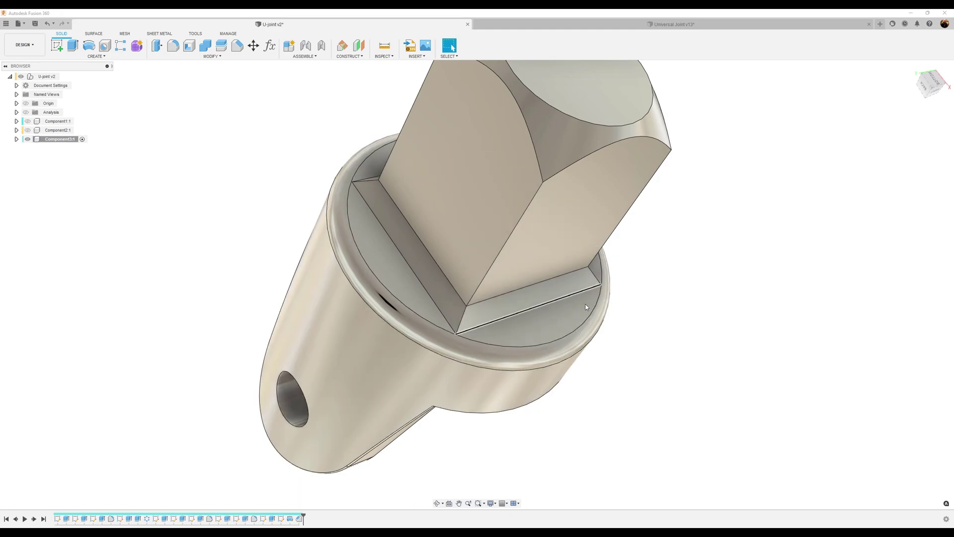
Step: Fillet the shank's four long edges, the curved chamfer edges and the circular end edge with a 0.25 mm radius
scroll(729, 305, "up", 1)
scroll(728, 305, "down", 2)
middle_click_drag(728, 305, 423, 141, "shift")
left_click(173, 45)
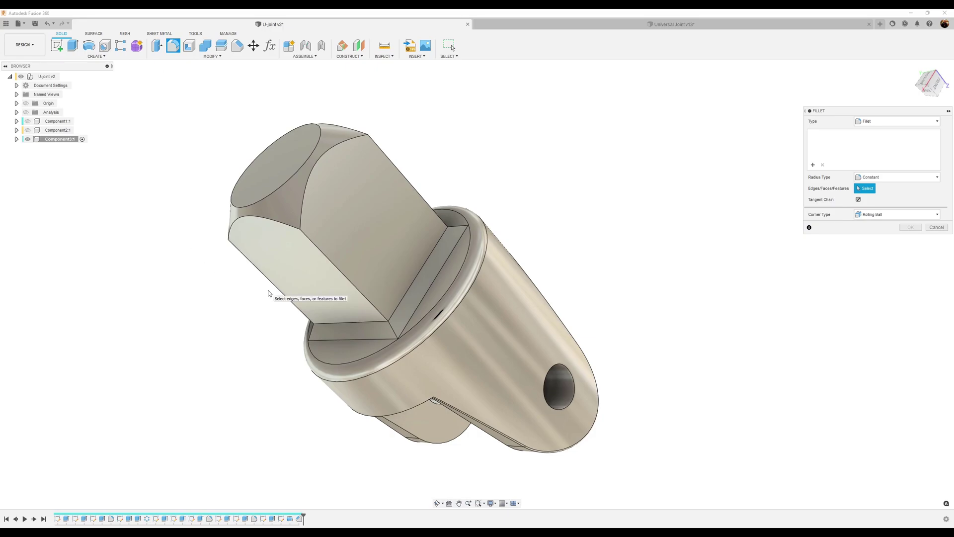
left_click(329, 260)
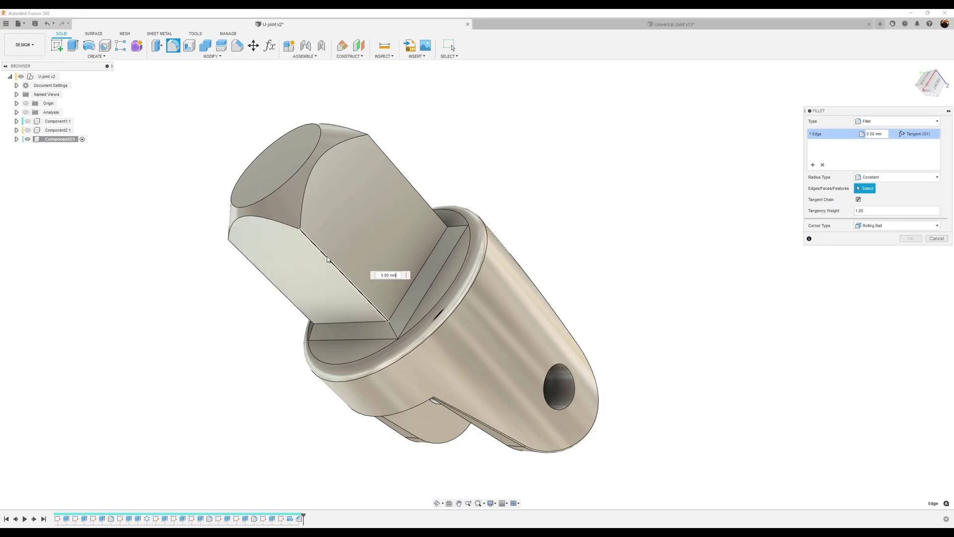
left_click(411, 186)
middle_click_drag(411, 185, 370, 170, "shift")
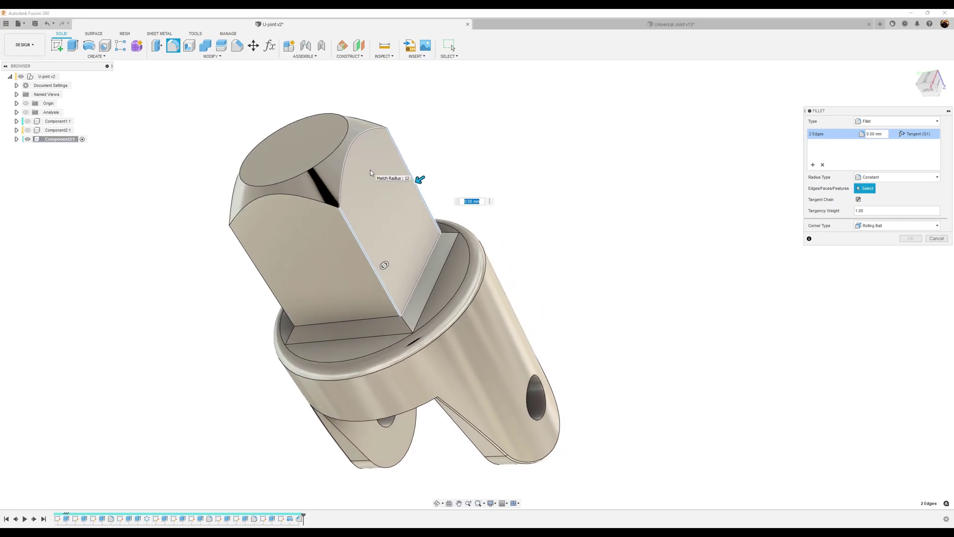
left_click(362, 146)
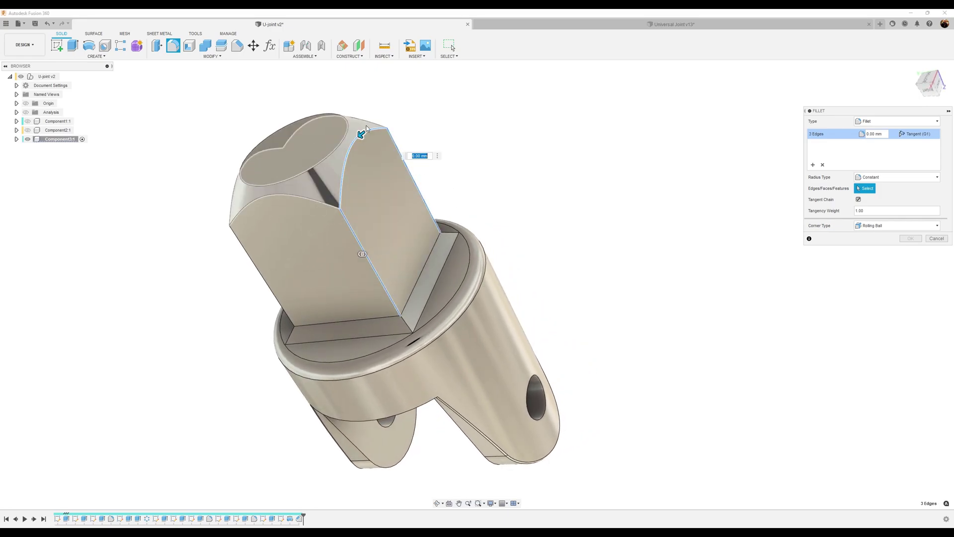
left_click(352, 129)
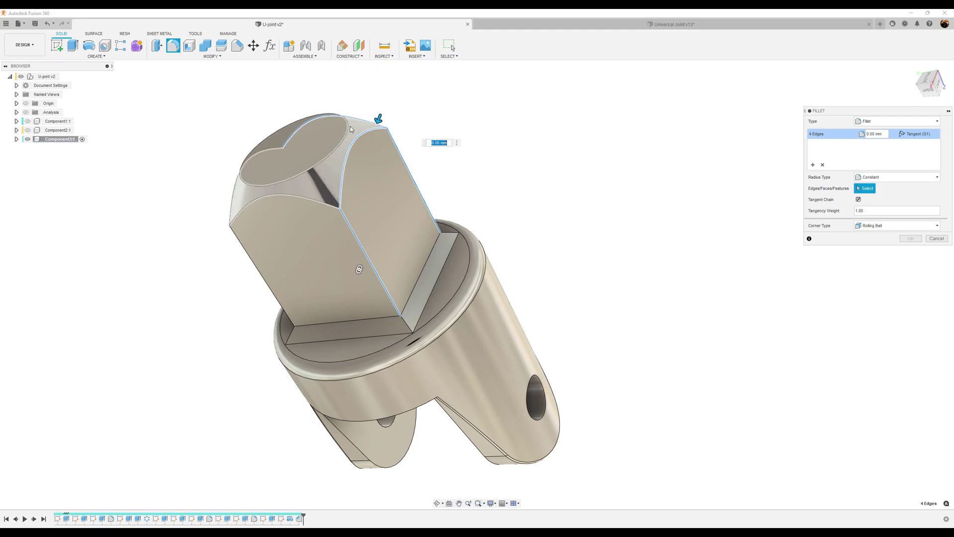
left_click(348, 123)
left_click(314, 201)
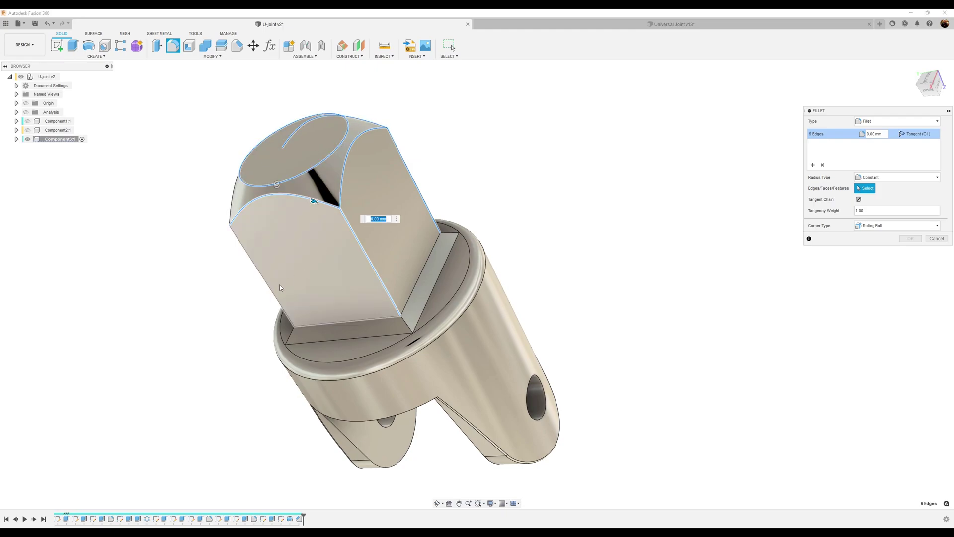
left_click(270, 288)
middle_click_drag(271, 289, 380, 173, "shift")
left_click(384, 175)
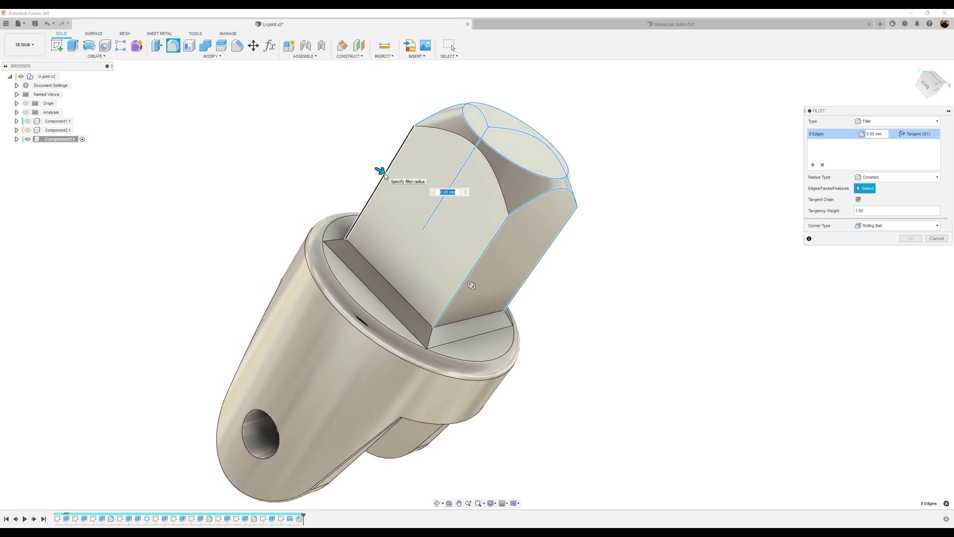
left_click(490, 165)
middle_click_drag(635, 319, 638, 272, "shift")
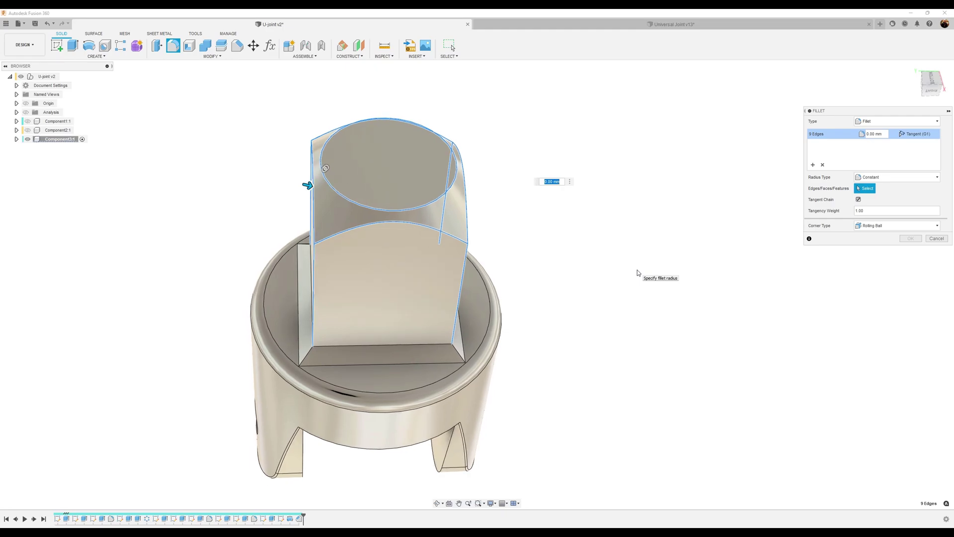
type("5")
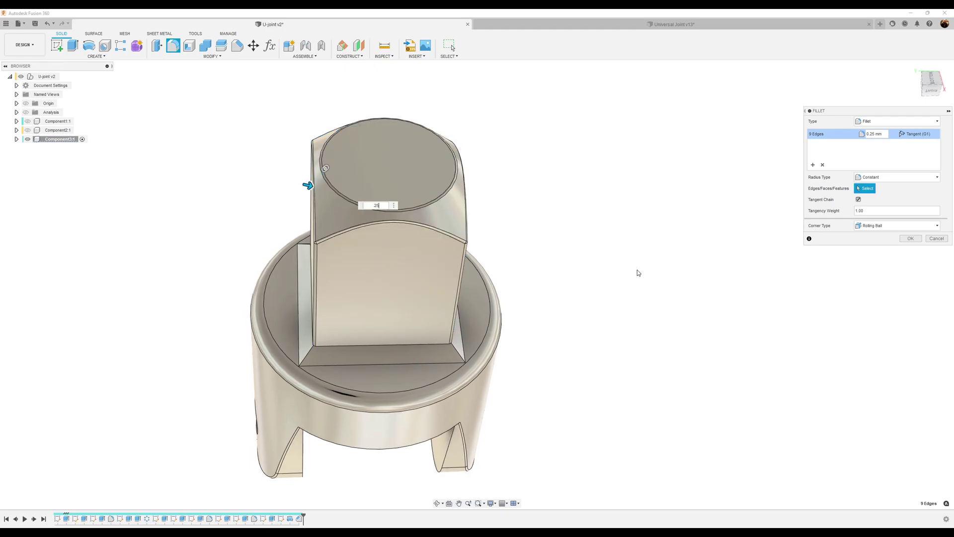
left_click(910, 238)
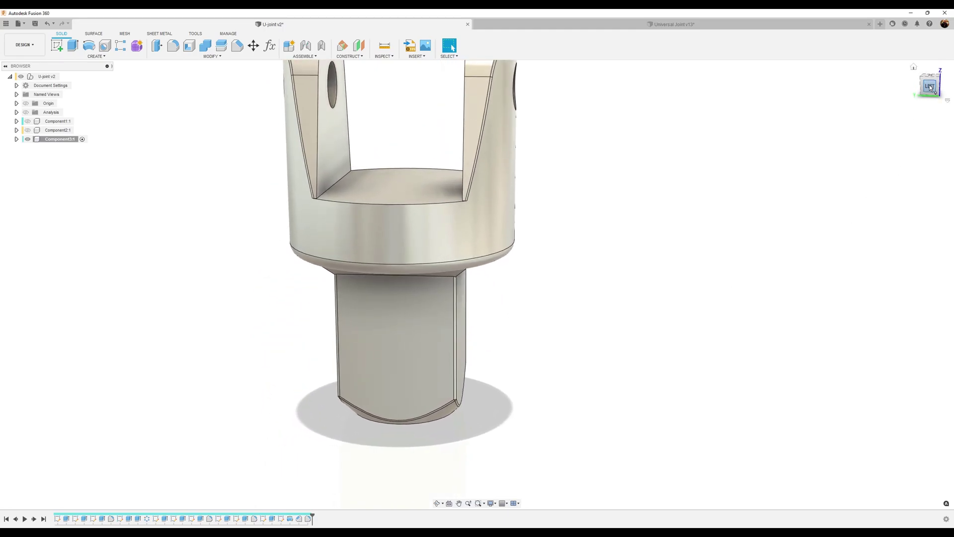
Step: Start a sketch on the vertical origin plane that faces the left view, through the middle of the shank
left_click(929, 86)
middle_click_drag(671, 207, 653, 229)
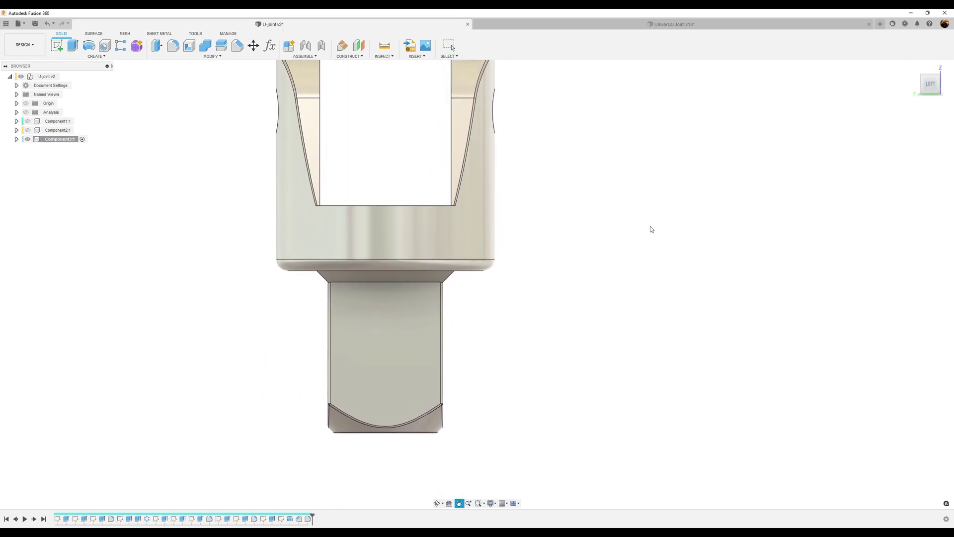
left_click(56, 46)
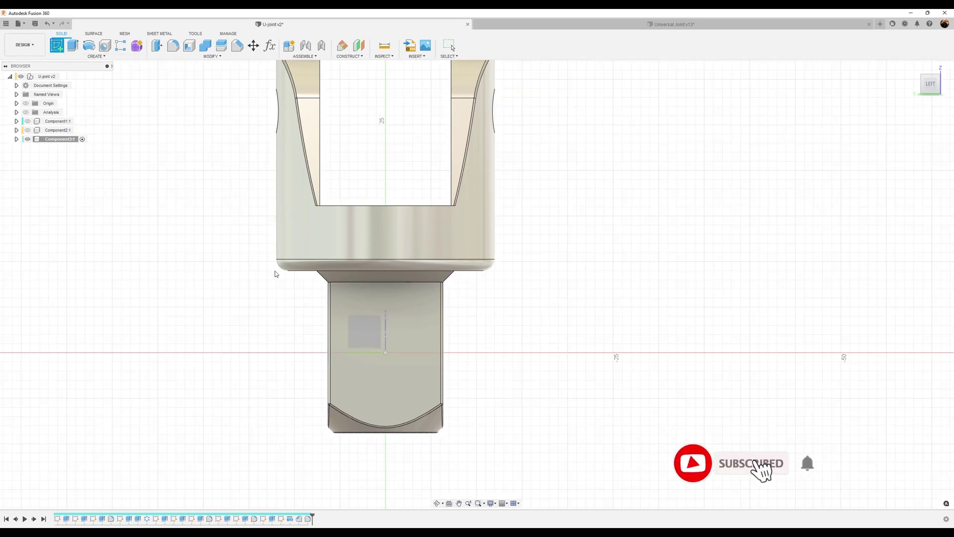
left_click(367, 347)
left_click(370, 358)
middle_click_drag(705, 276, 705, 275)
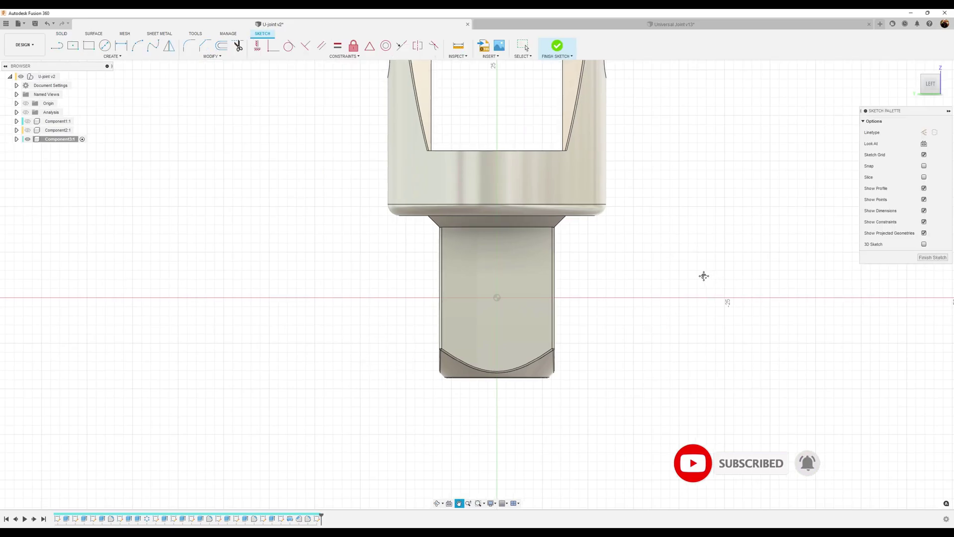
scroll(613, 284, "up", 5)
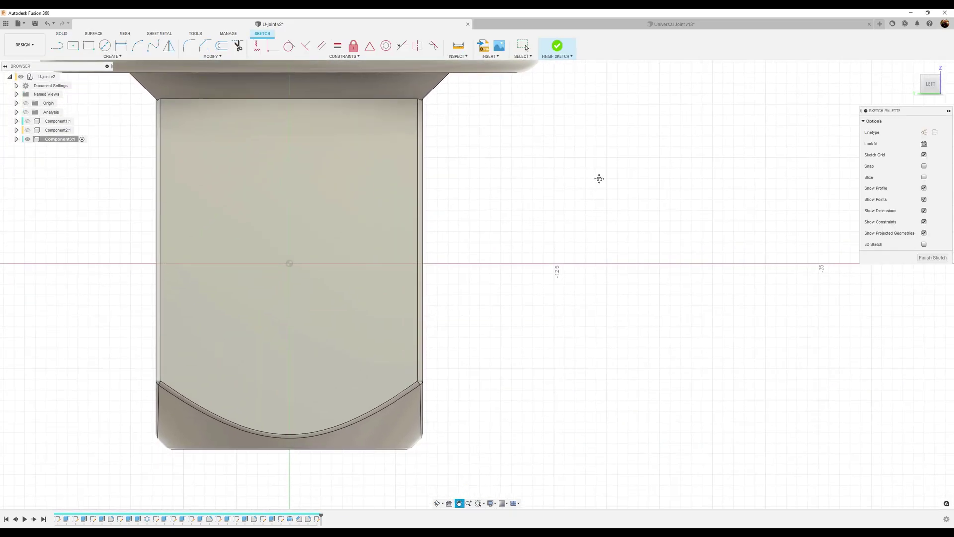
scroll(616, 182, "up", 2)
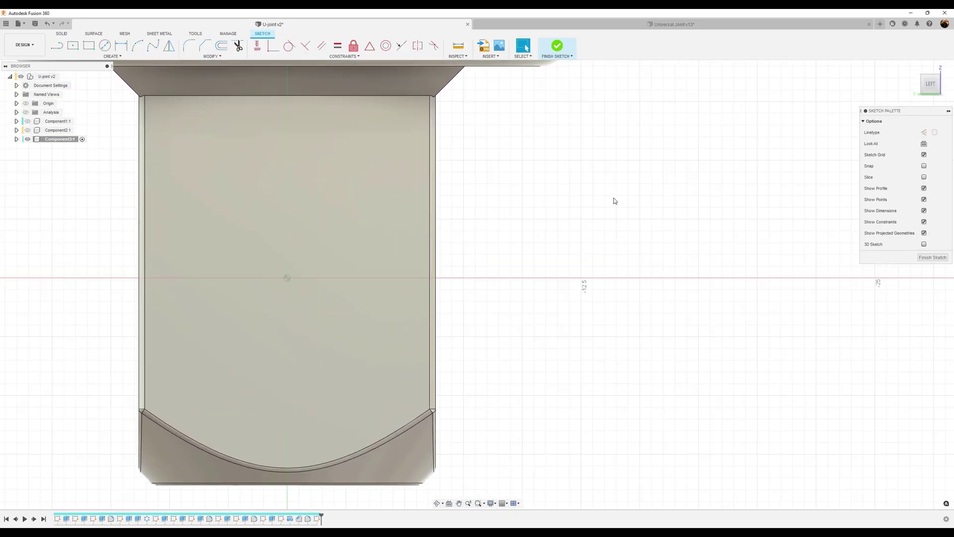
Step: Project one long outer side edge of the shank into the sketch
key("p")
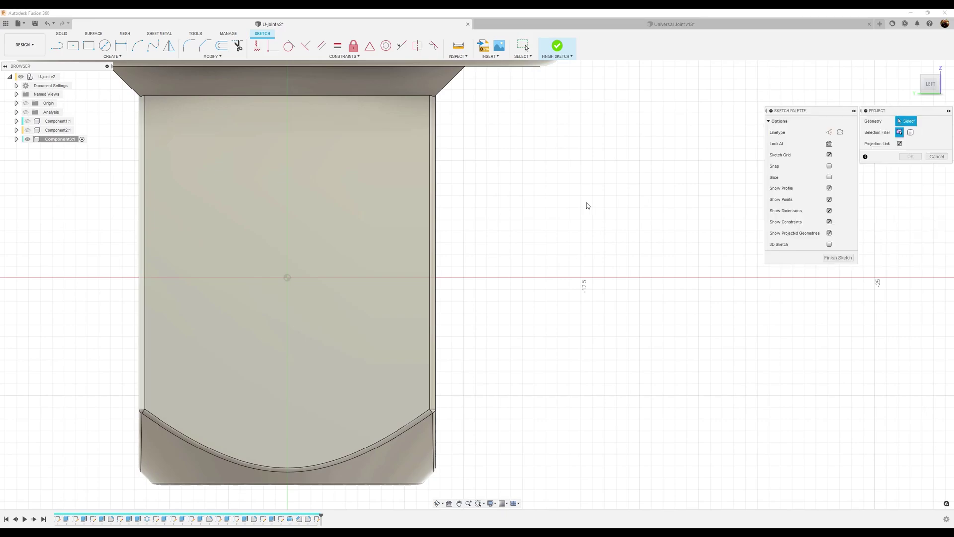
left_click(436, 164)
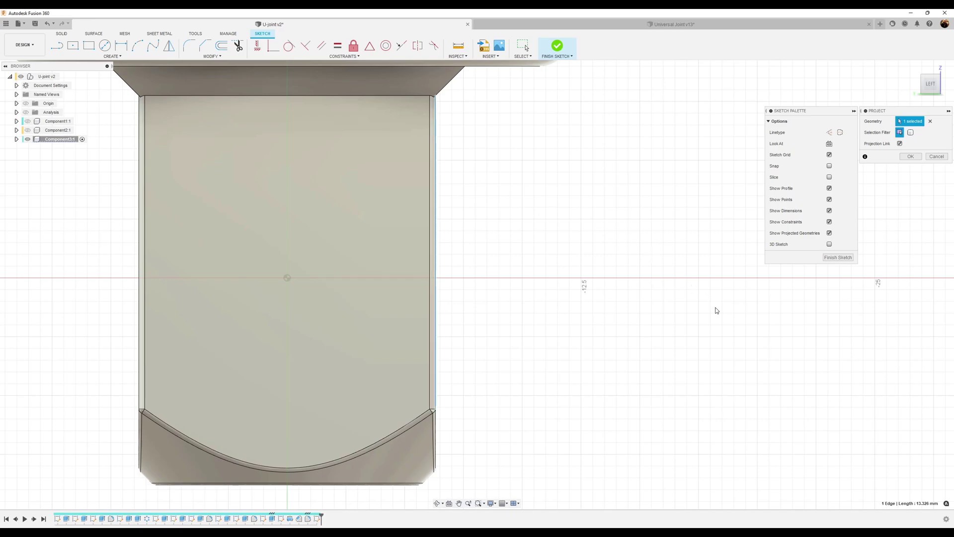
left_click(911, 156)
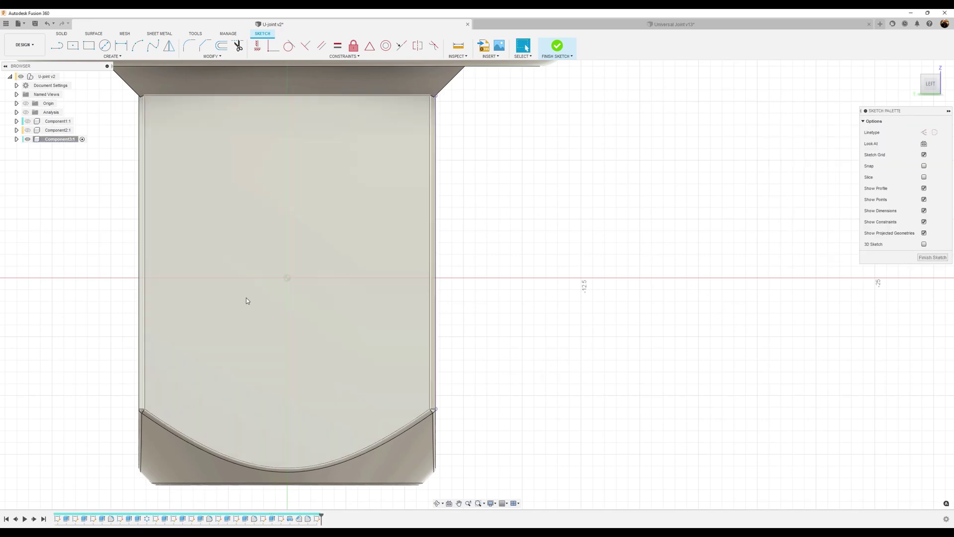
Step: Sketch a line about 1.2 mm long perpendicularly outward from the projected shank edge, continued by a line going up parallel to that edge
left_click(57, 47)
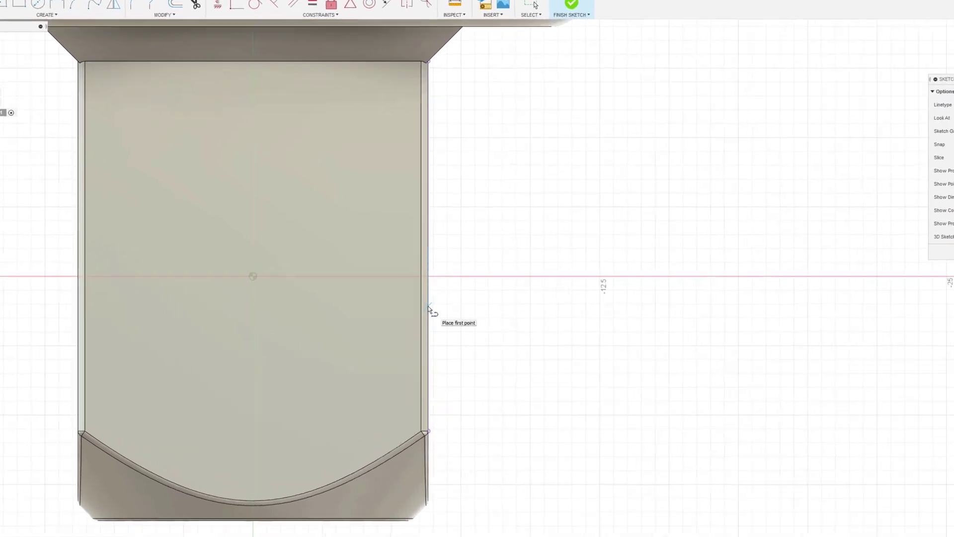
left_click(436, 303)
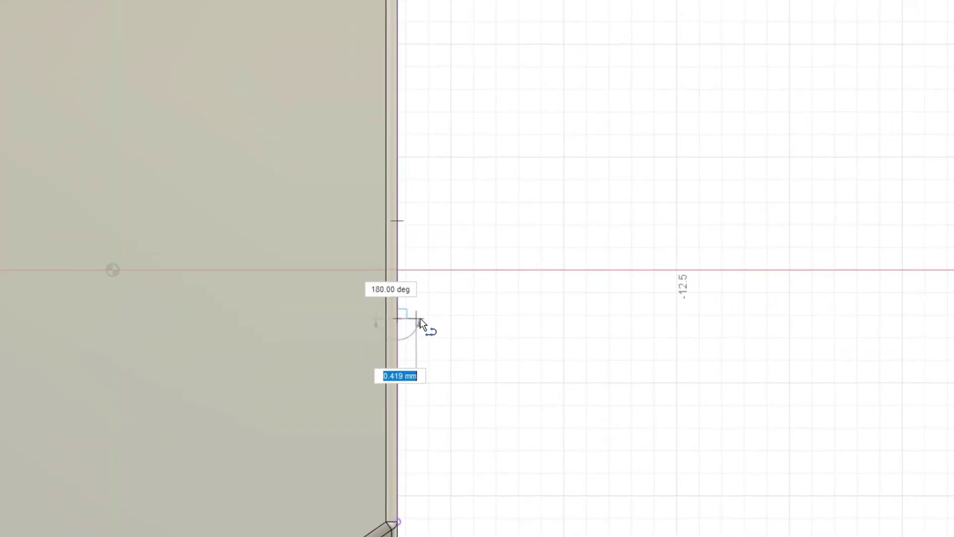
left_click(449, 319)
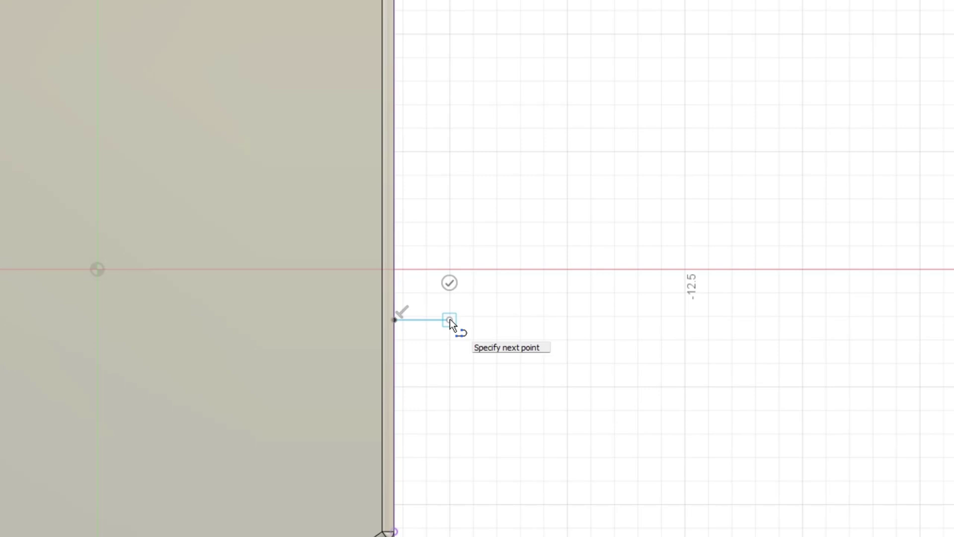
left_click(452, 241)
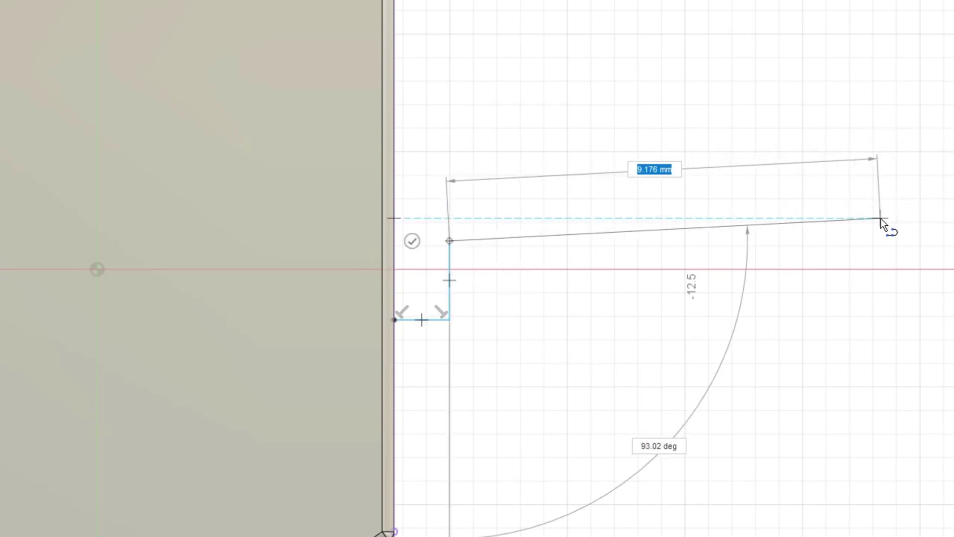
left_click(411, 241)
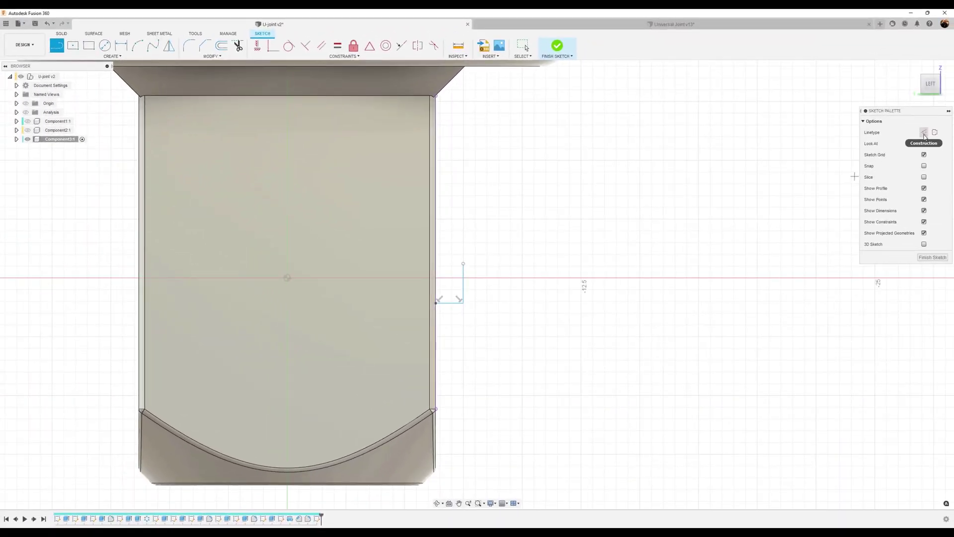
Step: Convert the upward line beside the shank edge into a construction line
left_click(923, 133)
key("Escape")
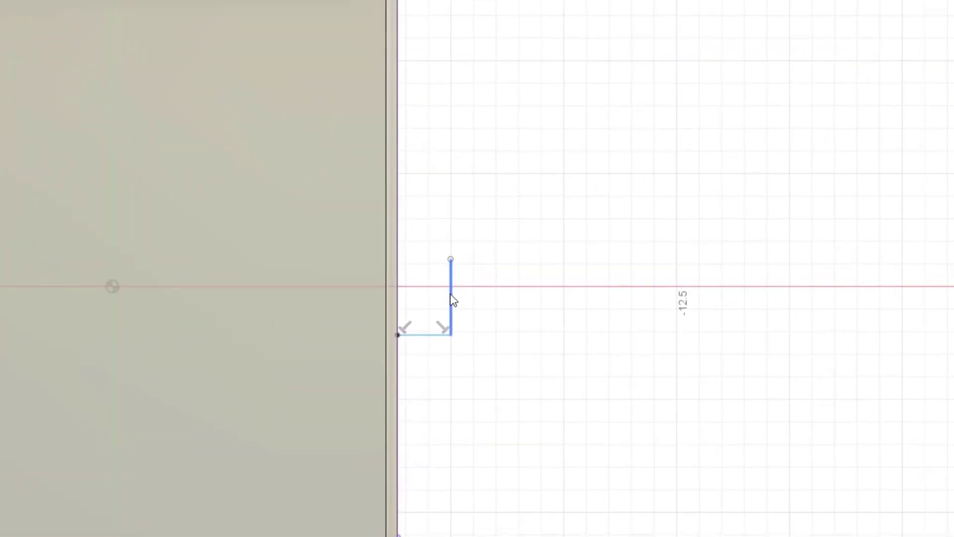
left_click(451, 298)
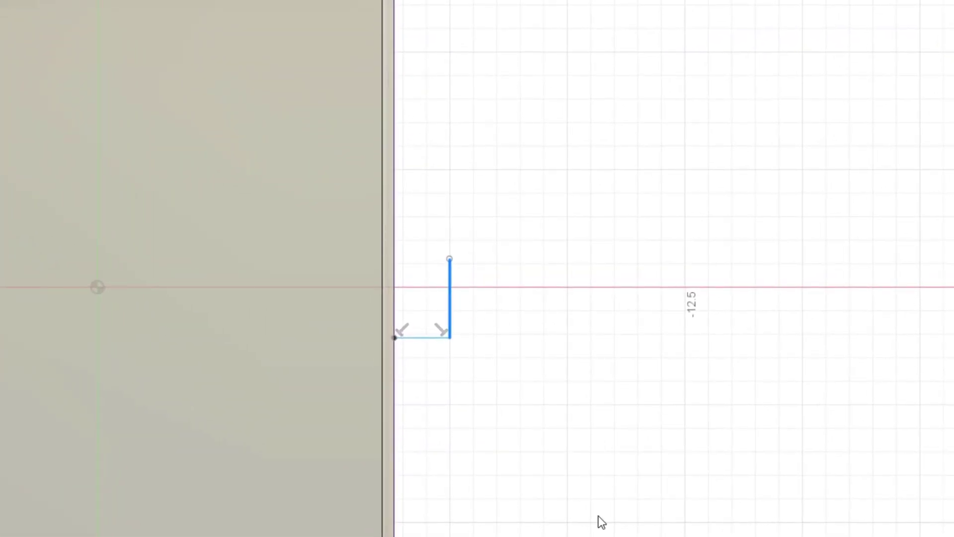
key("x")
left_click(467, 367)
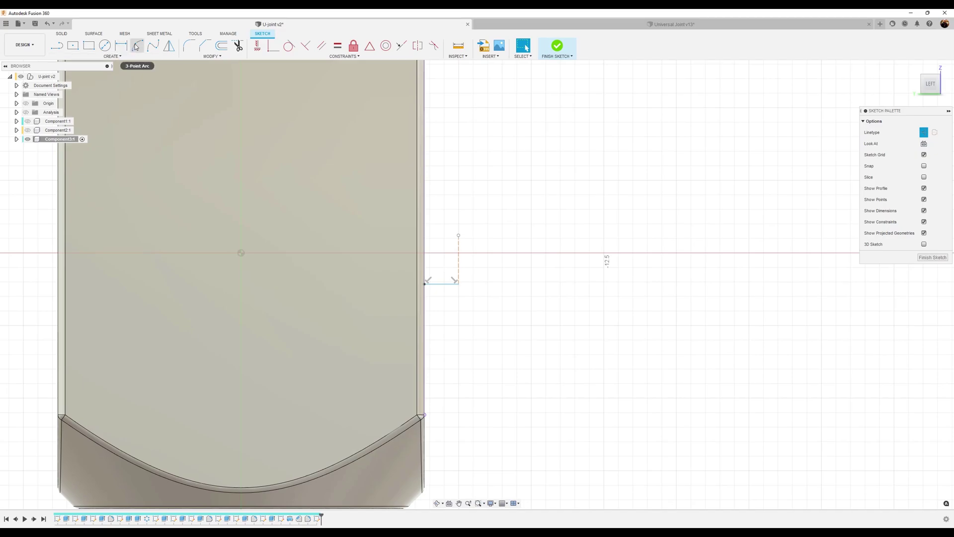
Step: Draw a three-point arc, about 3.1 mm radius and tangent to the construction line, from the short line's outer end down to the shank edge
left_click(138, 46)
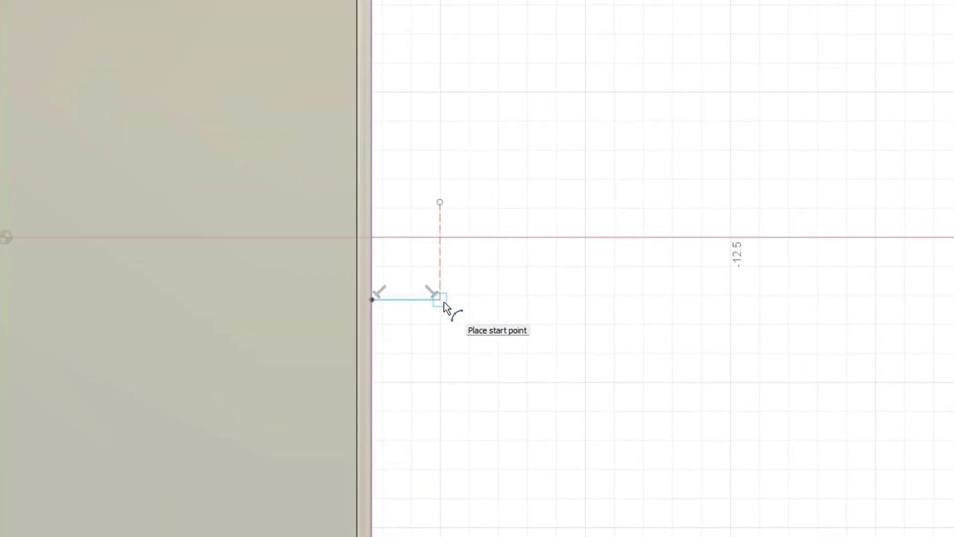
left_click(444, 302)
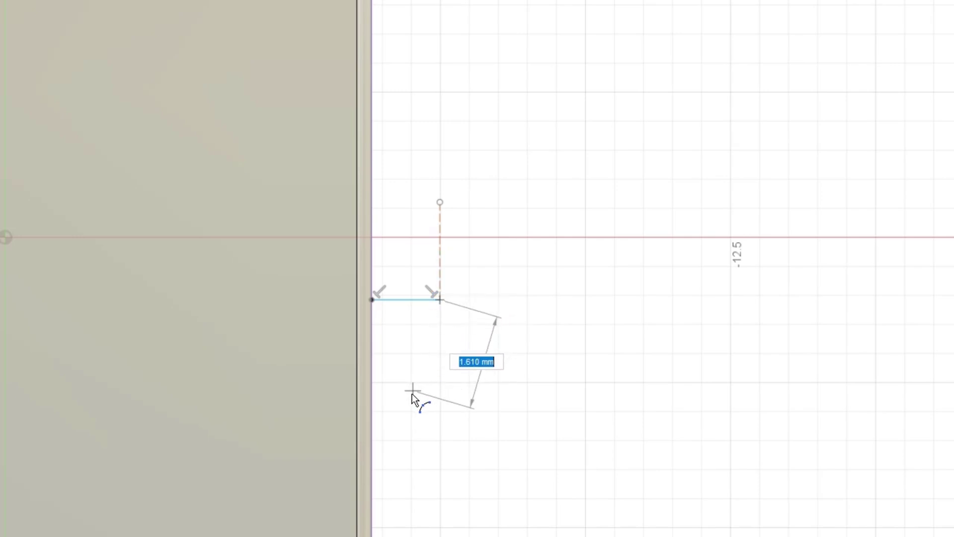
left_click(370, 440)
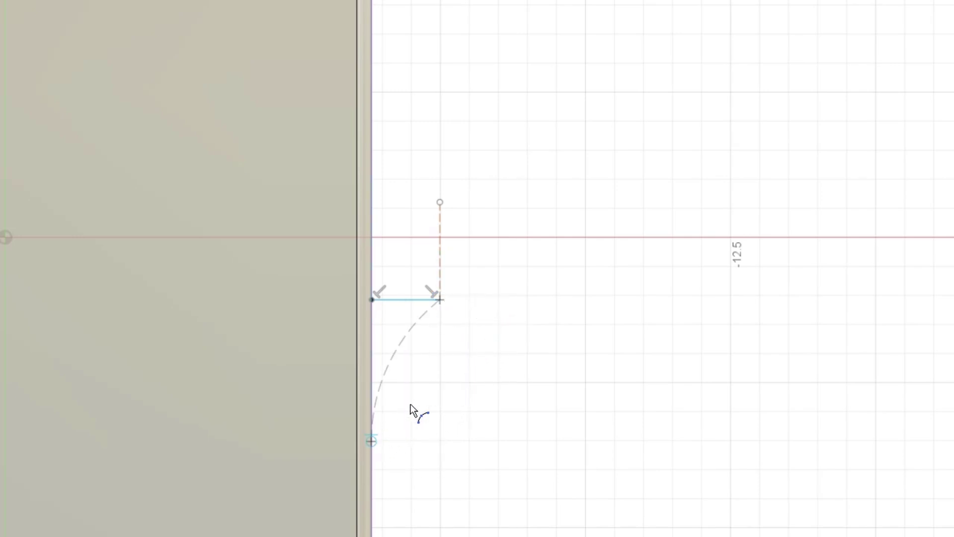
left_click(426, 359)
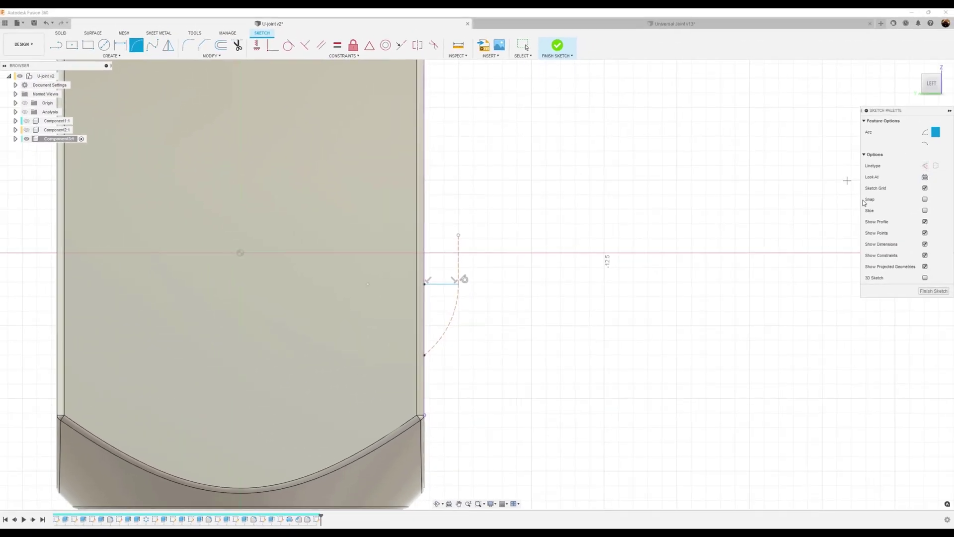
key("Escape")
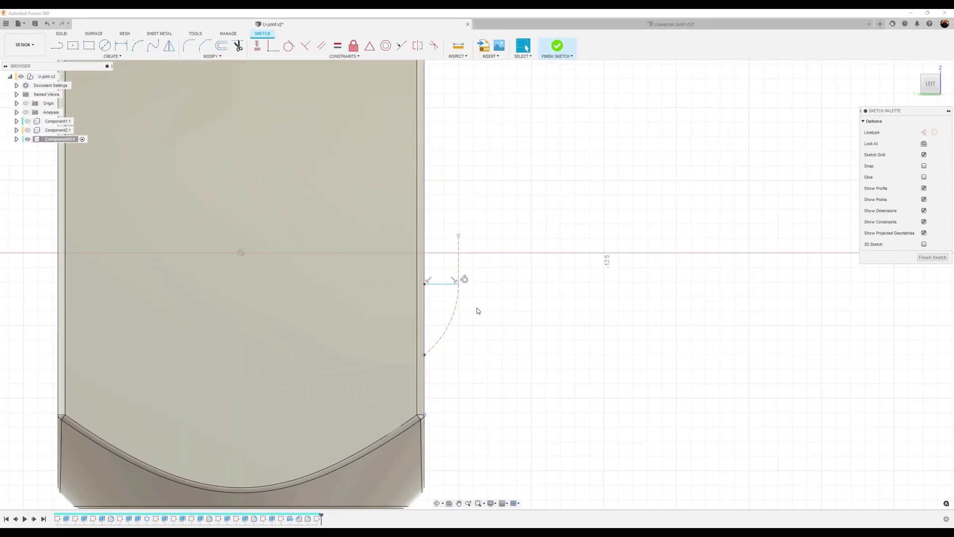
Step: Change the arc from construction to normal geometry so it closes the profile against the shank edge
left_click(456, 311)
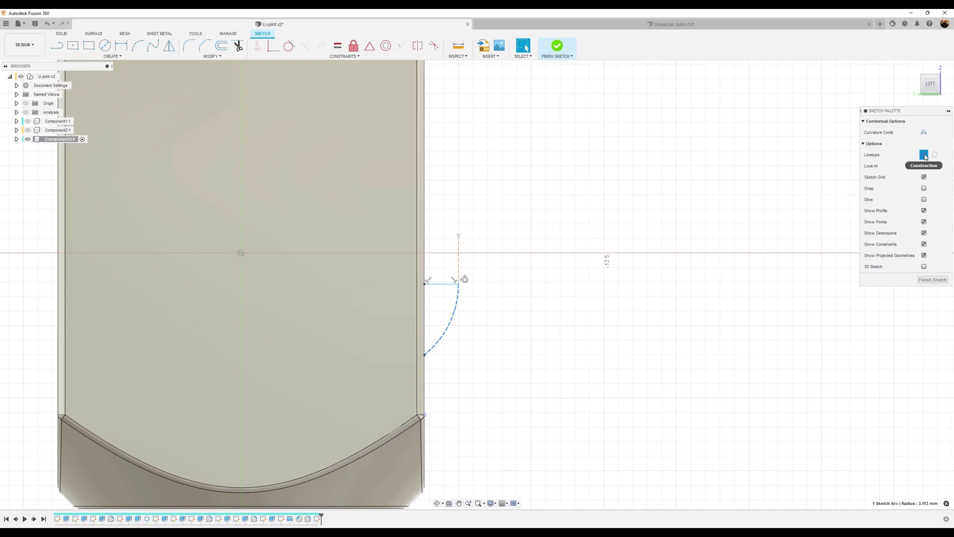
left_click(925, 157)
left_click(498, 342)
mouse_move(499, 338)
middle_mouse_down()
mouse_move(505, 299)
mouse_move(526, 303)
mouse_move(525, 313)
middle_mouse_up()
scroll(507, 298, "up", 3)
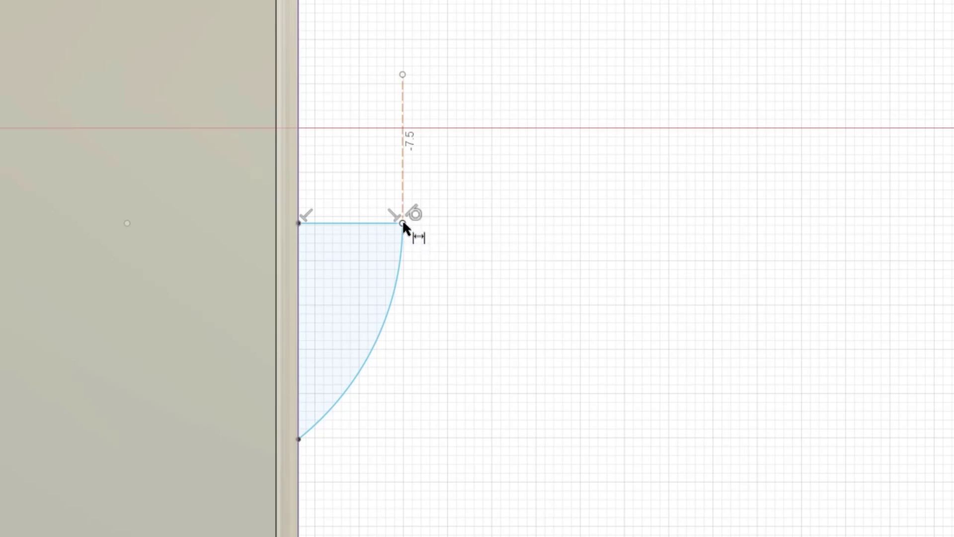
left_click(298, 438)
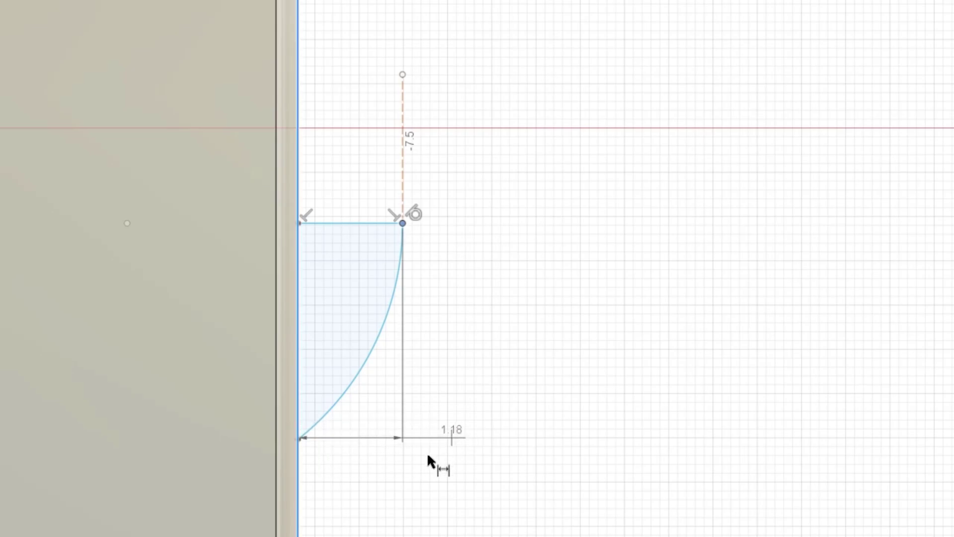
key("Escape")
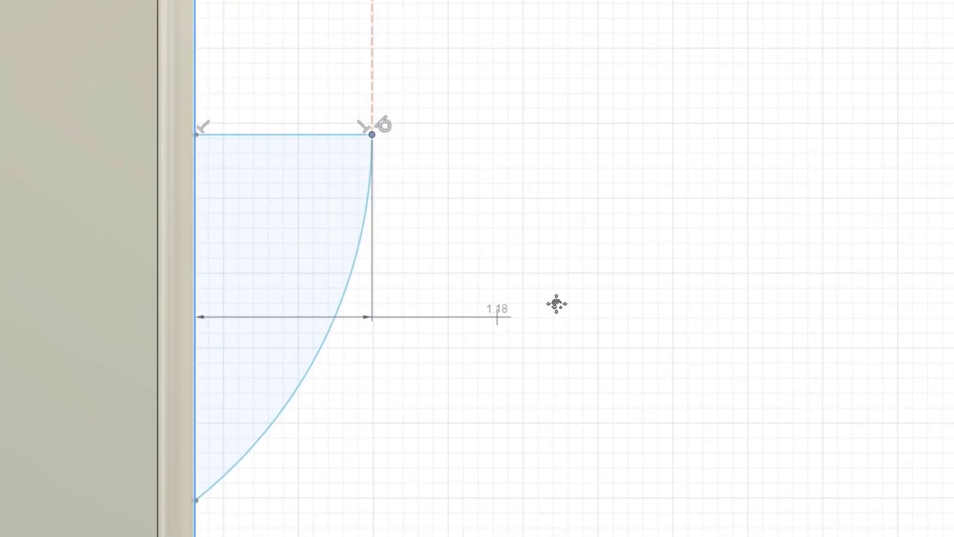
key("Escape")
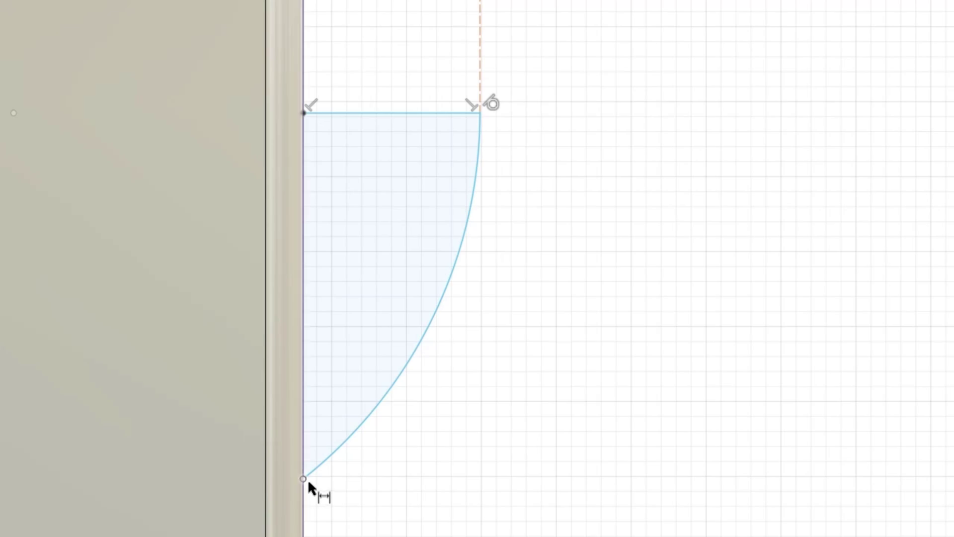
Step: Dimension the vertical distance between the arc's two endpoints as 3 mm
left_click(480, 113)
left_click(507, 330)
type("3")
key("Return")
scroll(504, 278, "down", 3)
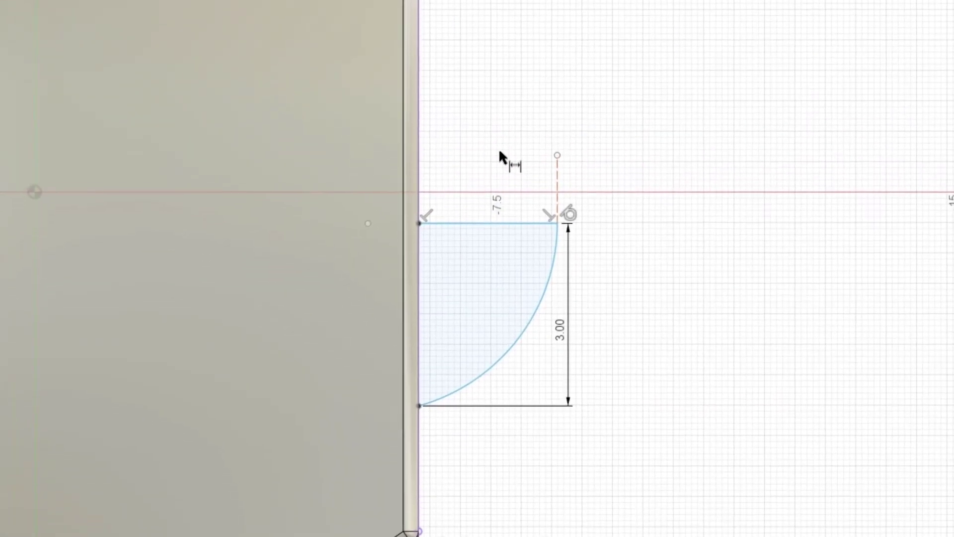
Step: Dimension the profile's short horizontal line to 1.35 mm
middle_click_drag(673, 287, 654, 236)
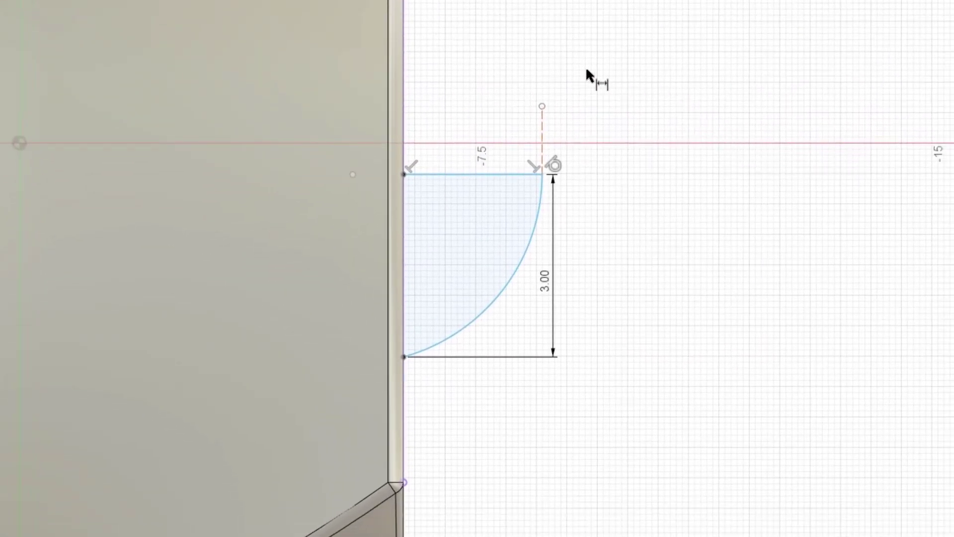
left_click(447, 170)
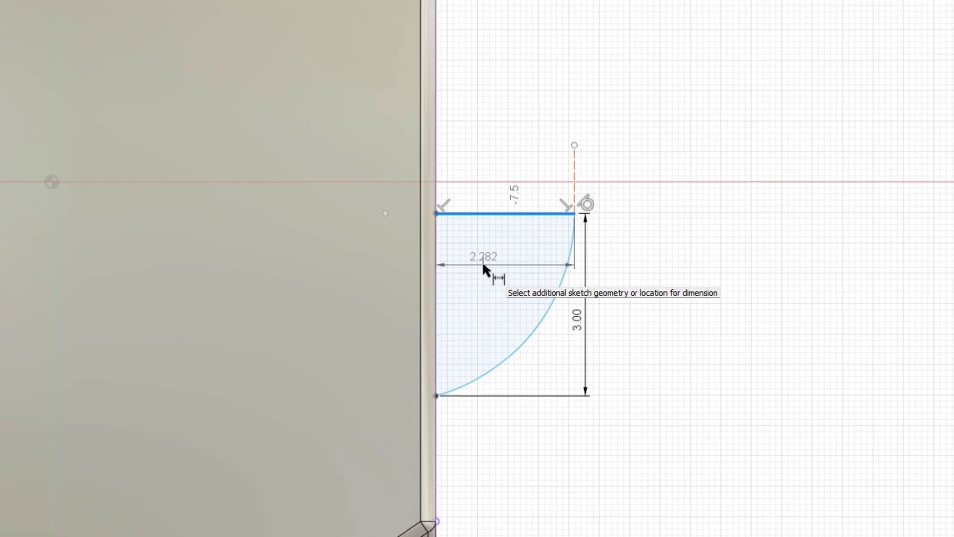
left_click(488, 268)
type("1.35")
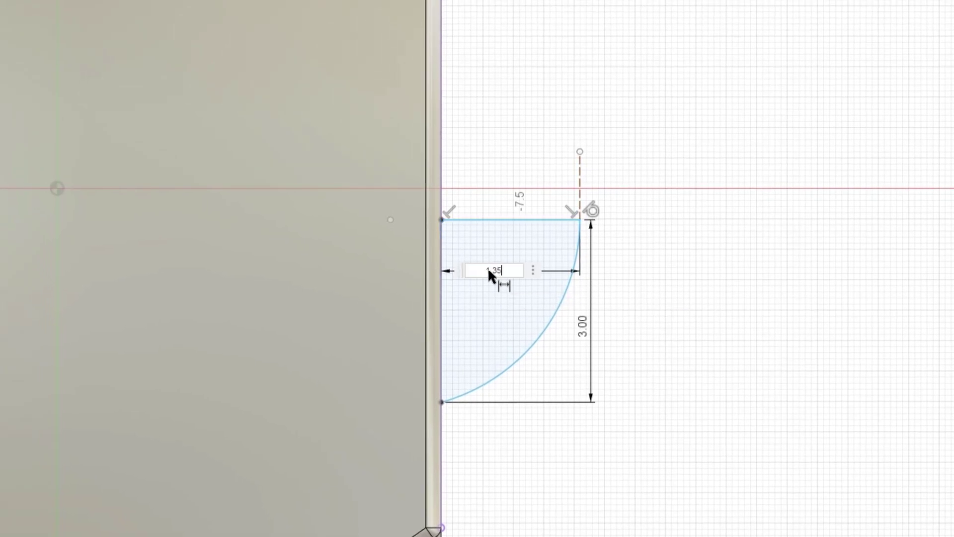
key("Return")
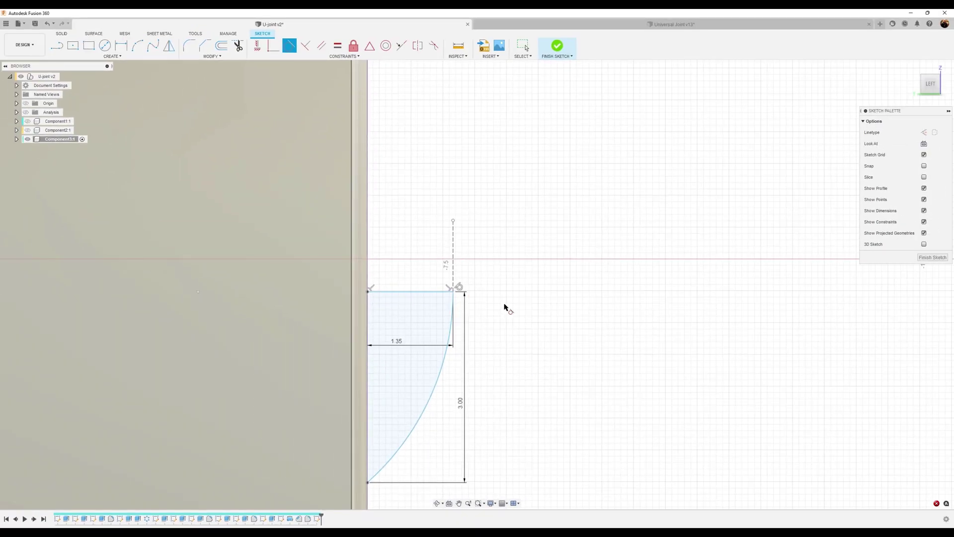
Step: Dimension the vertical distance from the profile's outer corner to the shank's bottom end edge as 3 mm
key("Escape")
middle_click_drag(538, 332, 574, 230)
scroll(580, 253, "down", 4)
mouse_move(589, 276)
middle_mouse_down()
mouse_move(563, 249)
mouse_move(551, 211)
mouse_move(565, 243)
mouse_move(558, 264)
mouse_move(546, 259)
middle_mouse_up()
scroll(551, 212, "down", 2)
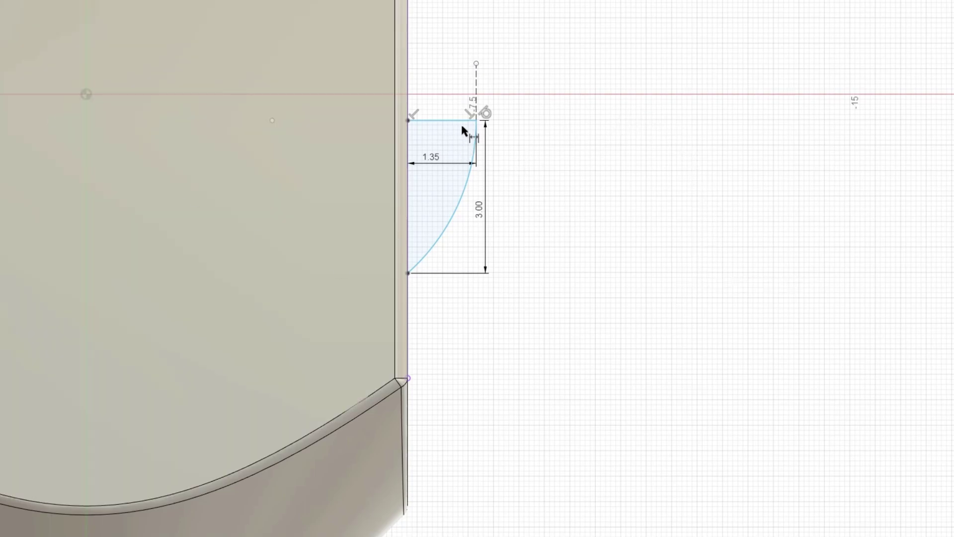
left_click(476, 121)
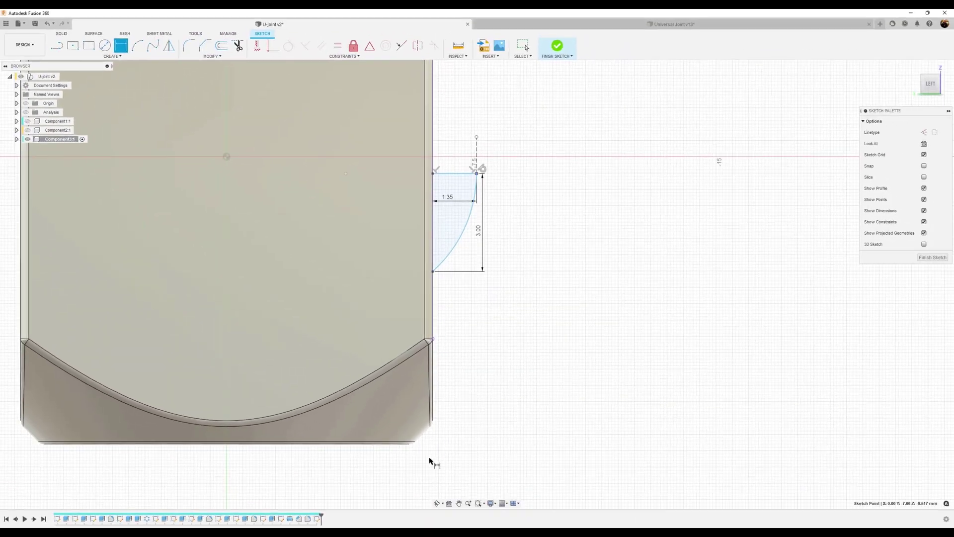
left_click(408, 444)
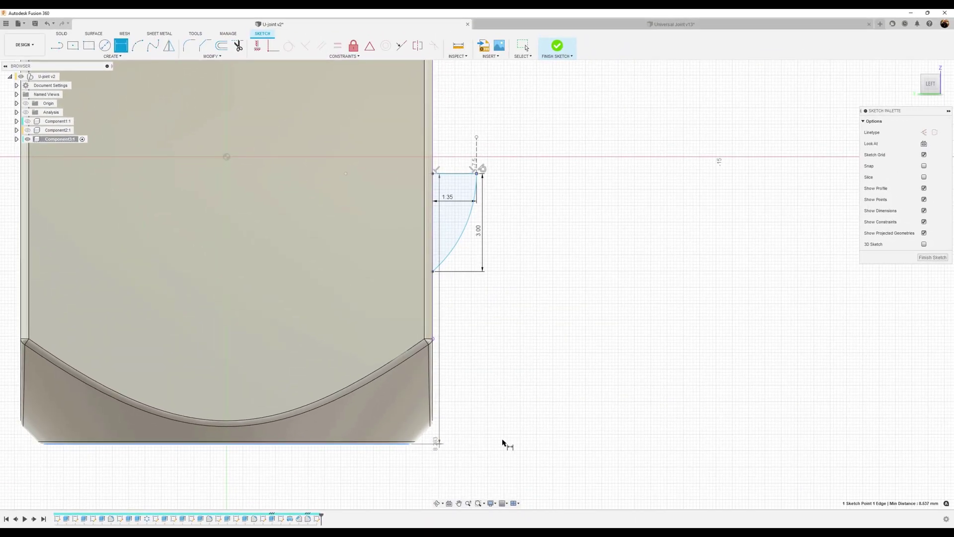
left_click(556, 297)
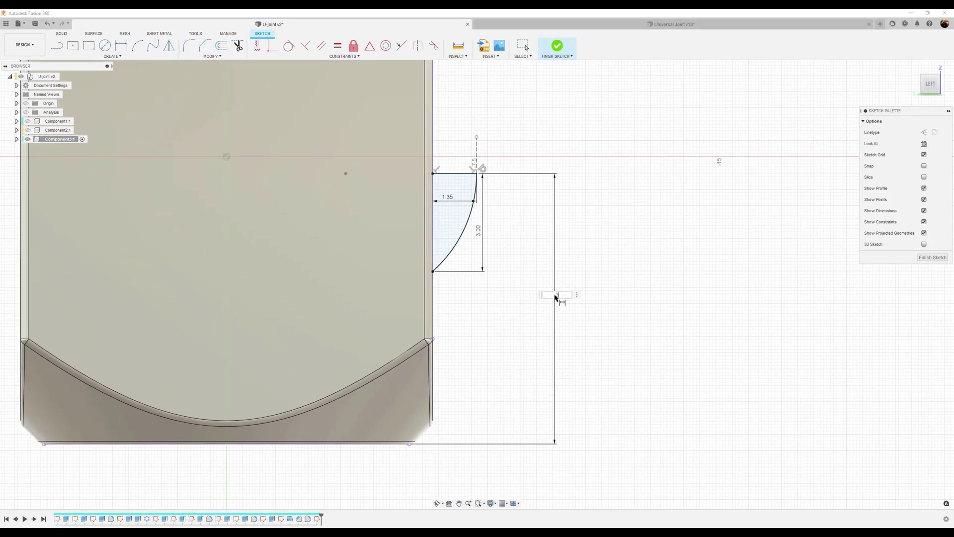
type("3")
key("Return")
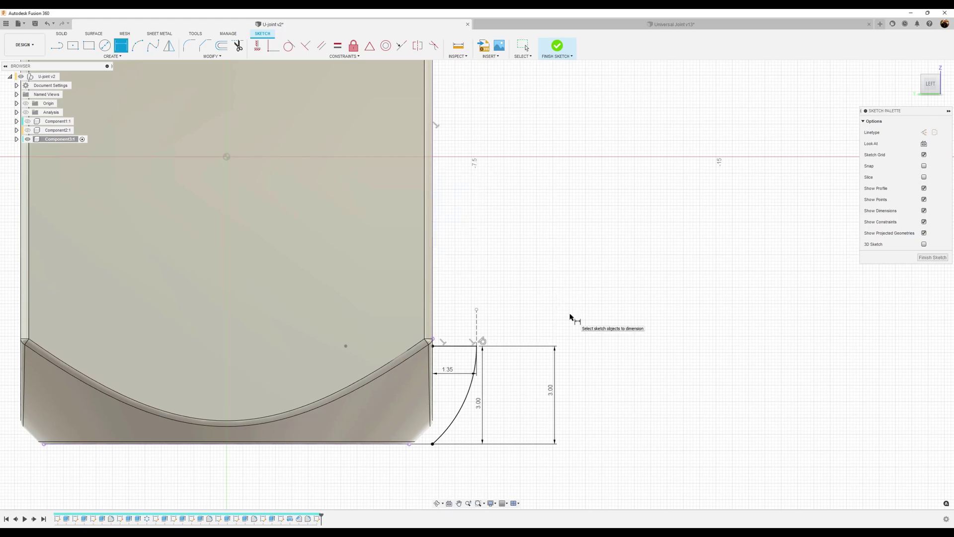
Step: Set the profile corner's distance from the shank's bottom end to 7.6 mm and finish the sketch
double_click(551, 395)
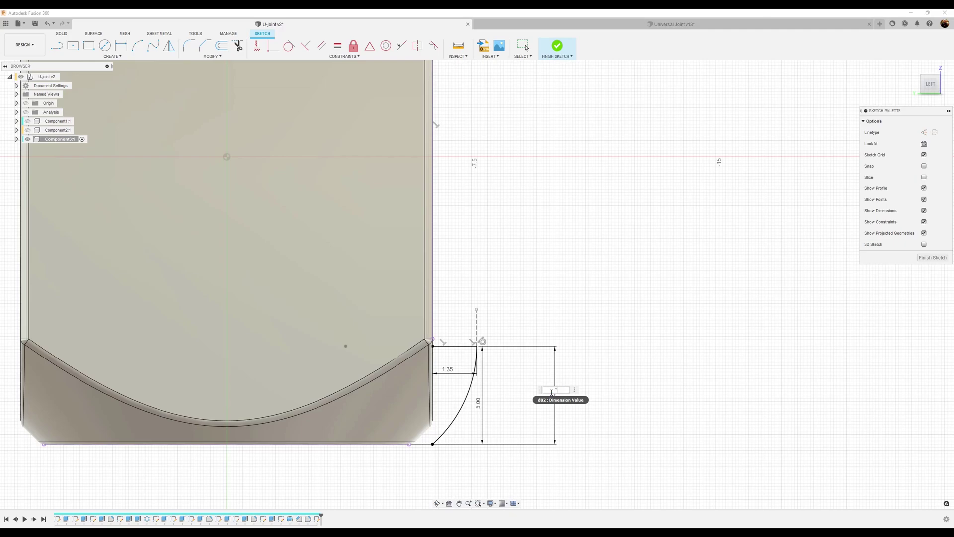
key("Return")
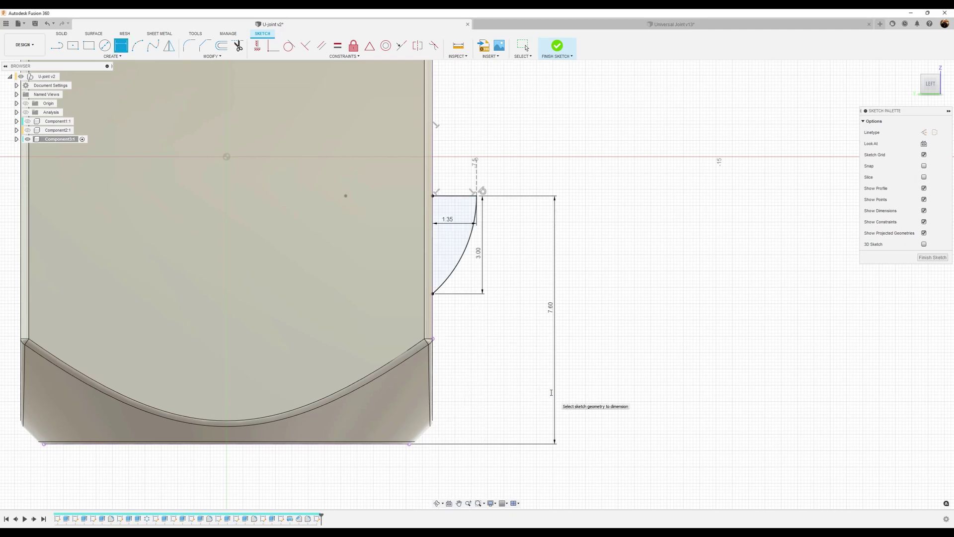
left_click(933, 257)
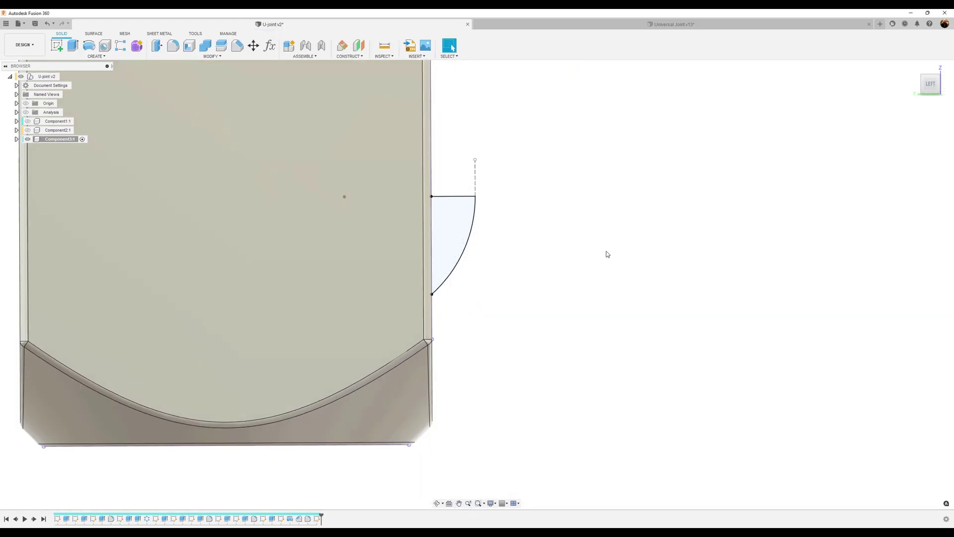
Step: Revolve the arc profile 360° about its short horizontal line and join it to the shank as a detent ball
mouse_move(634, 282)
middle_mouse_down()
mouse_move(643, 288)
mouse_move(625, 284)
mouse_move(627, 254)
mouse_move(597, 209)
middle_mouse_up()
left_click(89, 46)
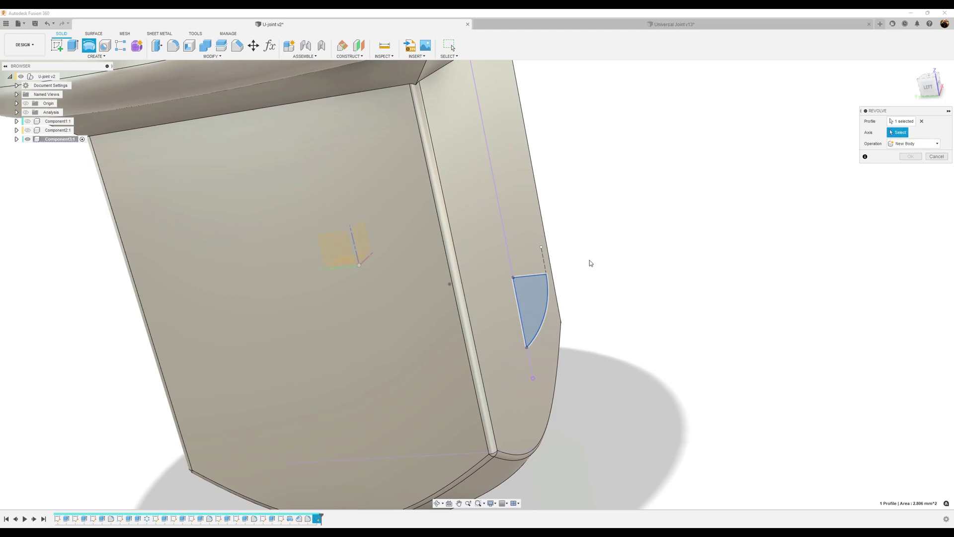
left_click(520, 315)
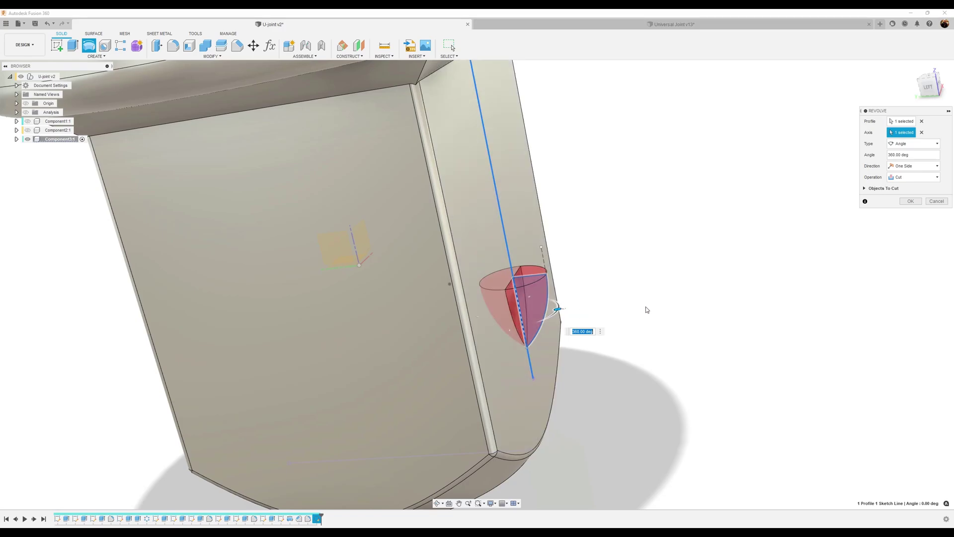
left_click(922, 133)
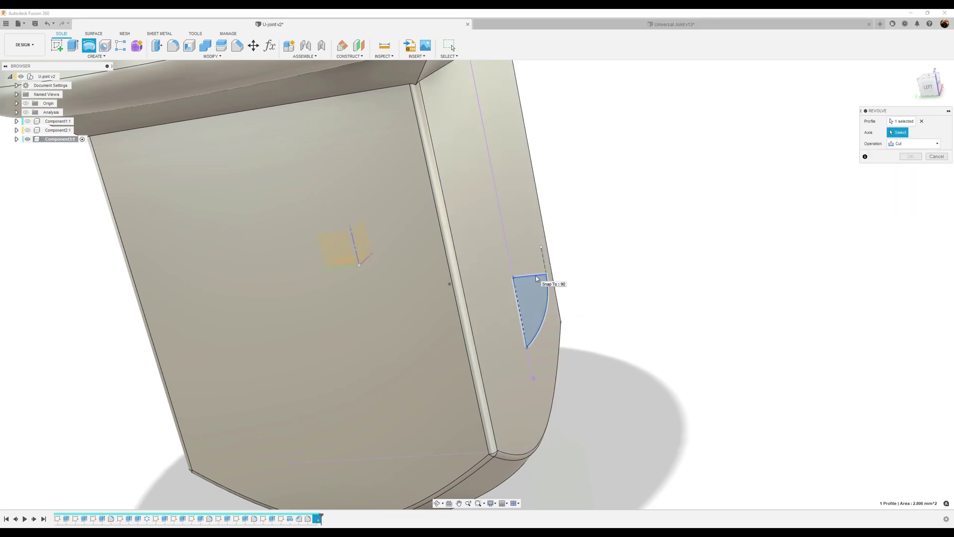
left_click(535, 275)
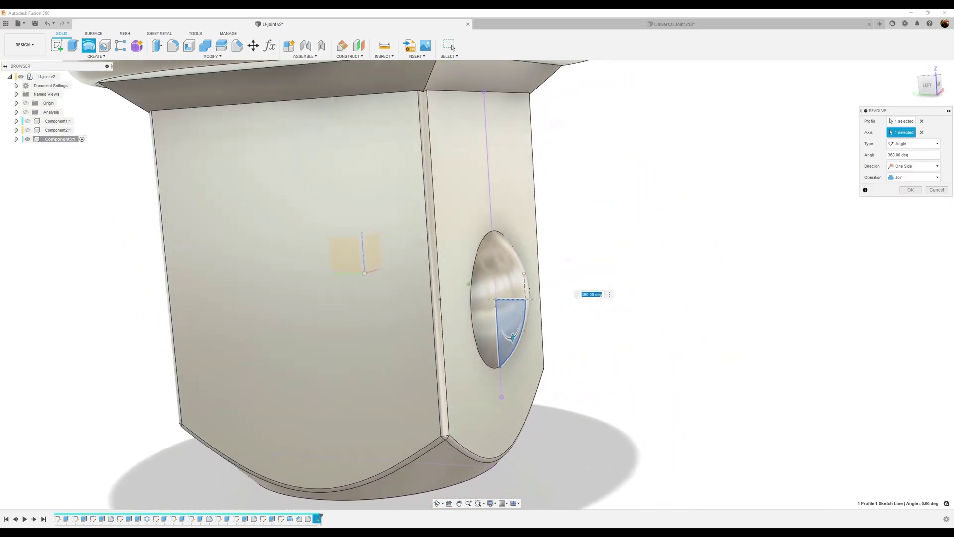
left_click(909, 190)
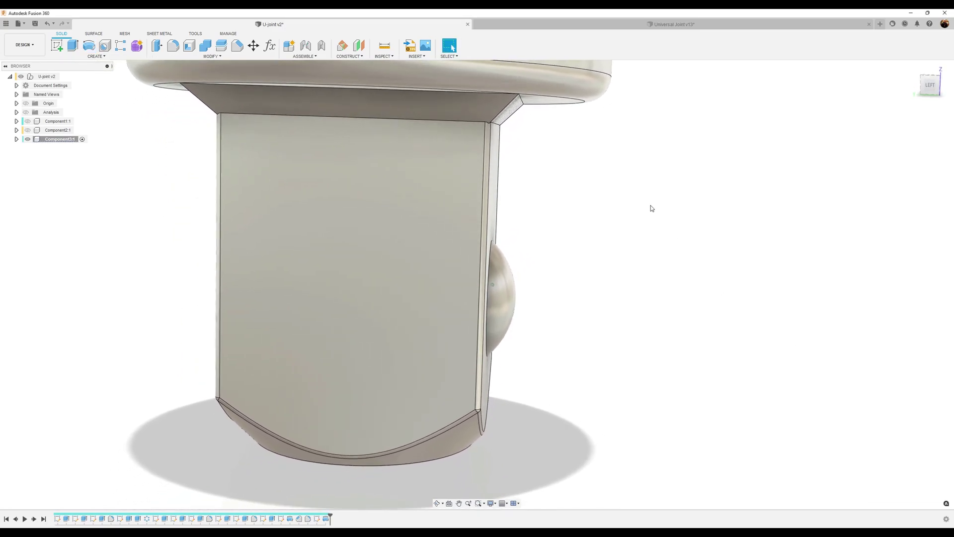
Step: Mirror the detent ball's revolve feature across the XZ plane to the opposite side of the shank
left_click(95, 56)
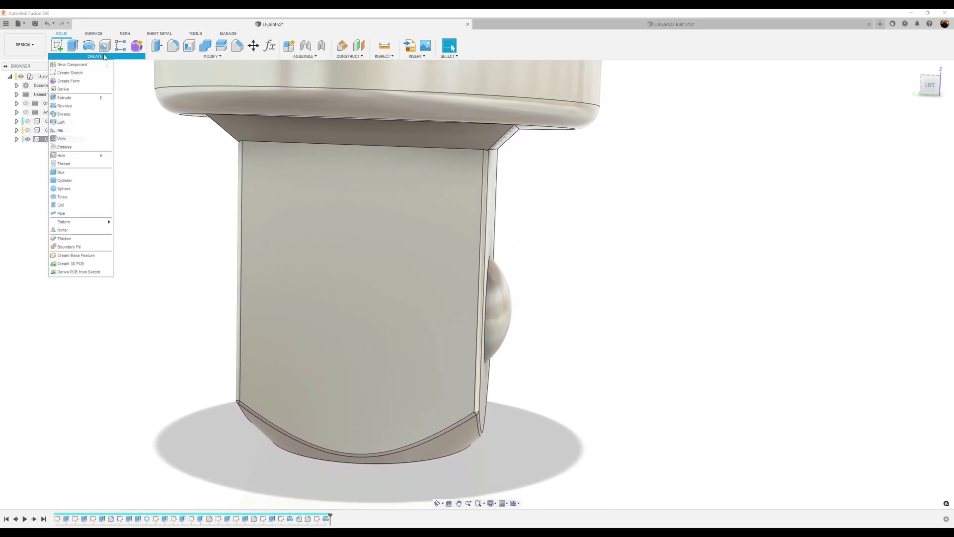
left_click(77, 230)
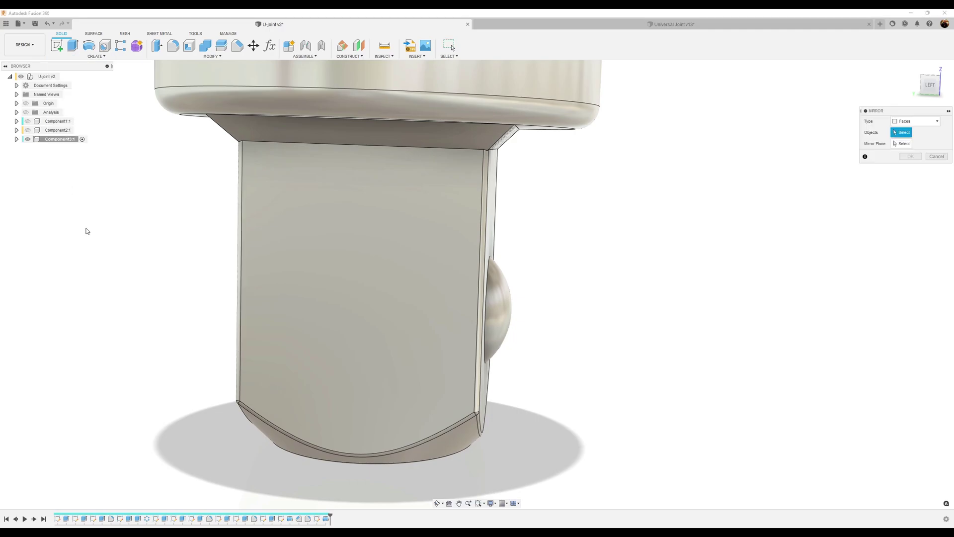
left_click(913, 122)
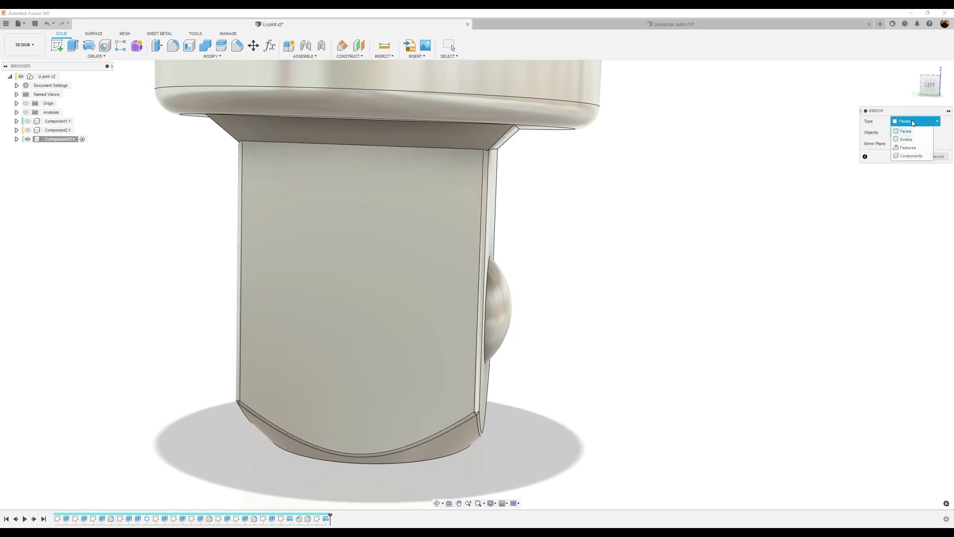
left_click(908, 148)
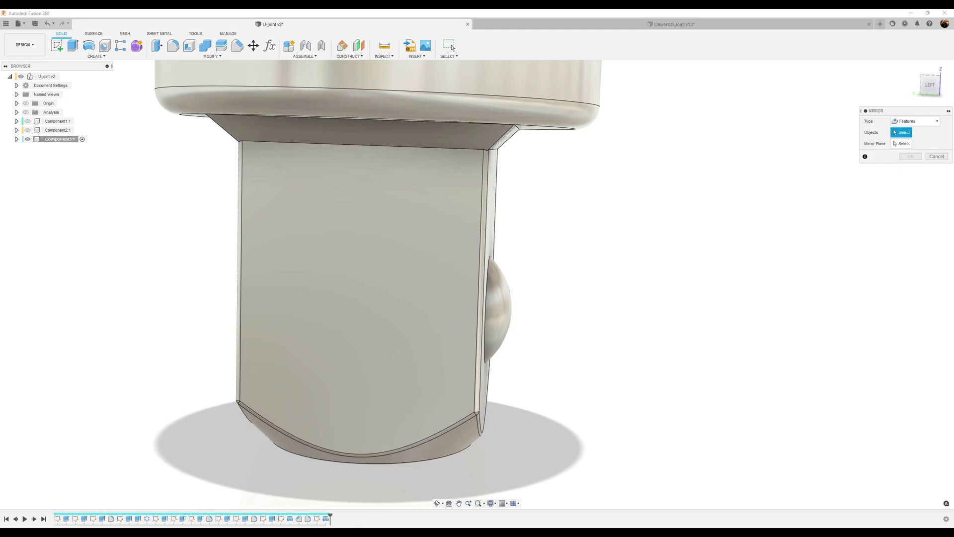
left_click(325, 519)
middle_click_drag(596, 423, 953, 145, "shift")
left_click(911, 144)
left_click(932, 85)
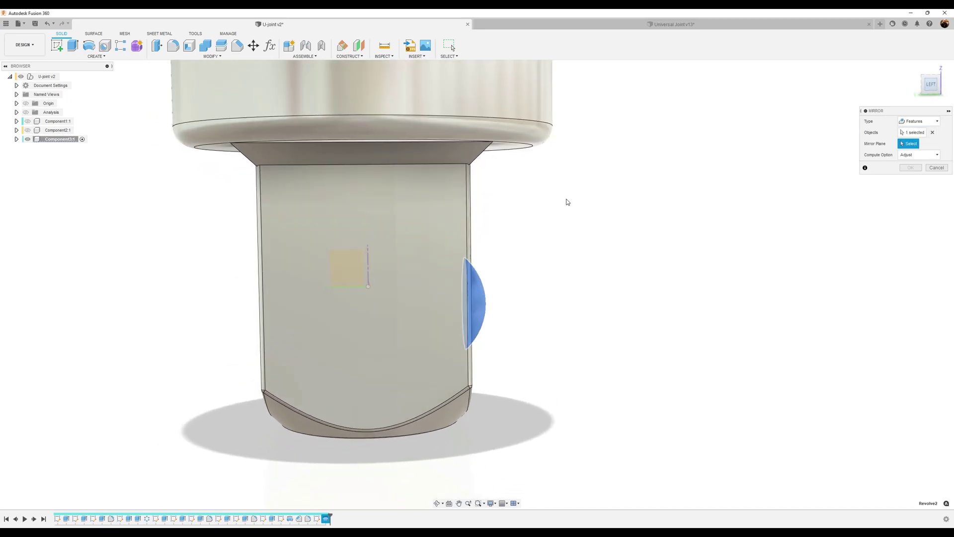
left_click(369, 259)
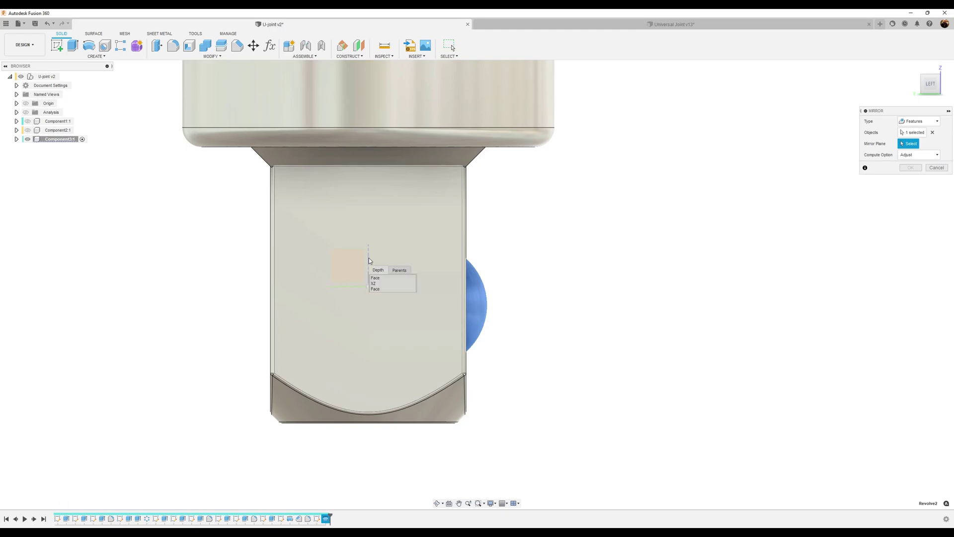
left_click(375, 284)
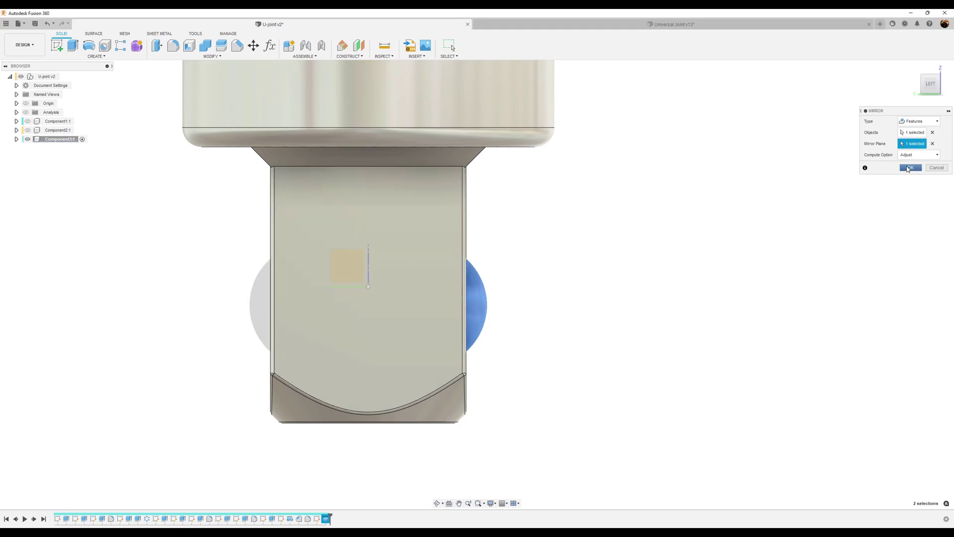
left_click(911, 168)
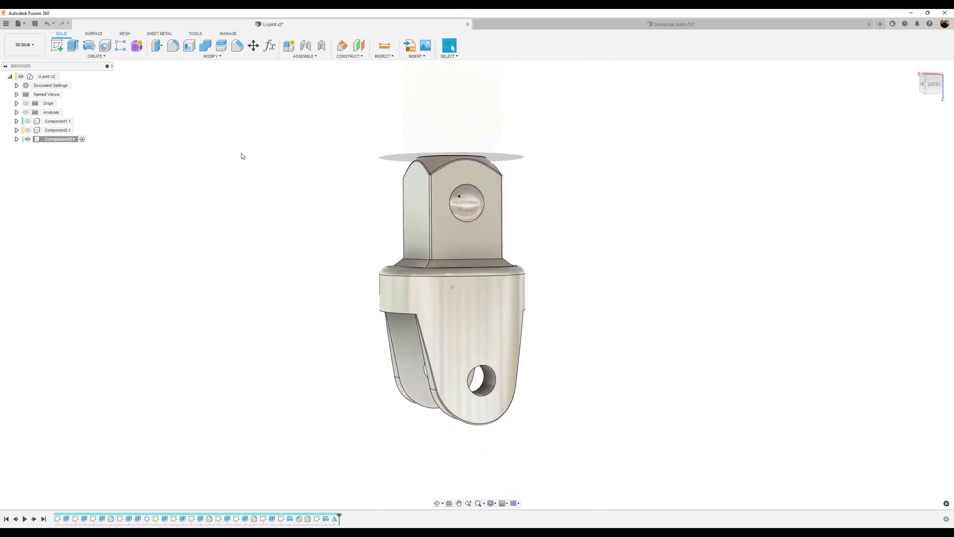
Step: Activate the top-level U-joint assembly and show the hidden components
left_click(65, 76)
left_click(28, 121)
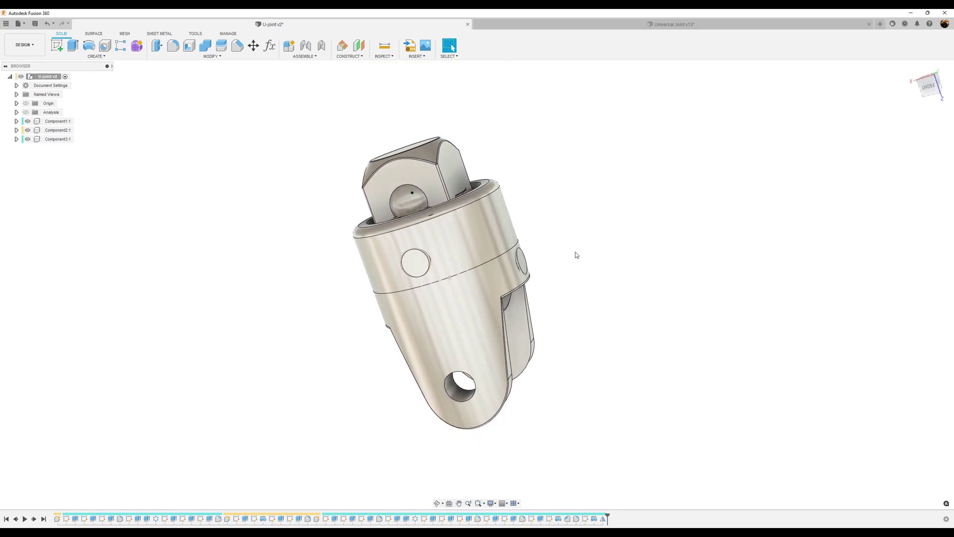
left_click(253, 46)
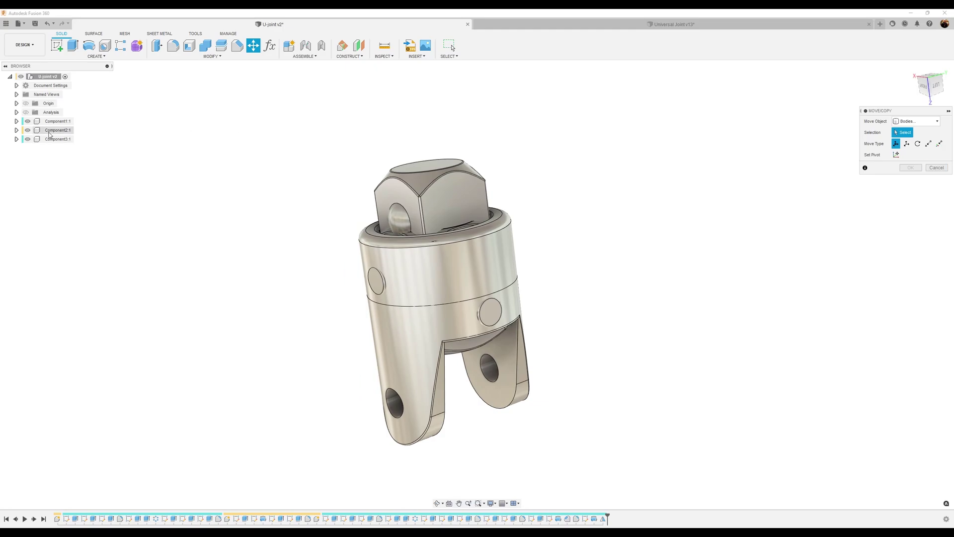
left_click(28, 139)
left_click(28, 131)
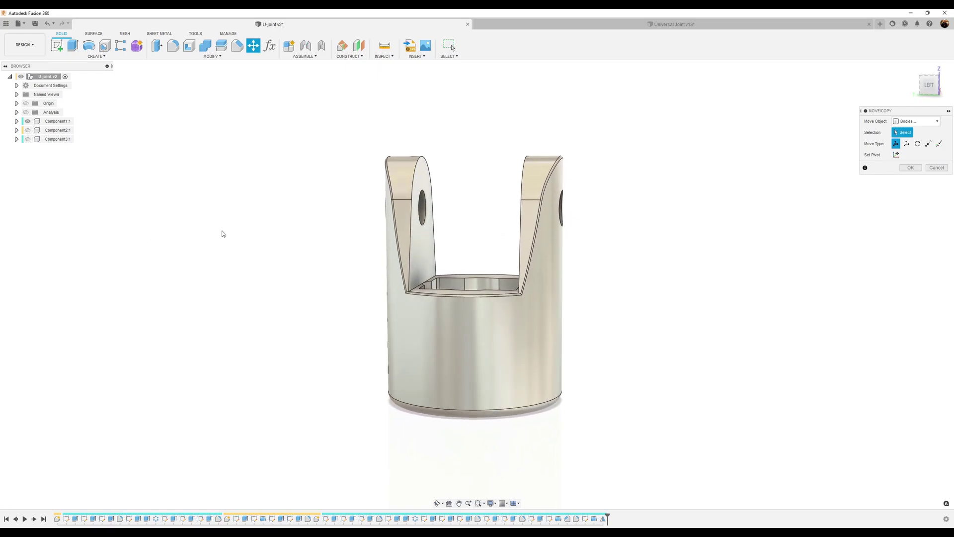
left_click(934, 168)
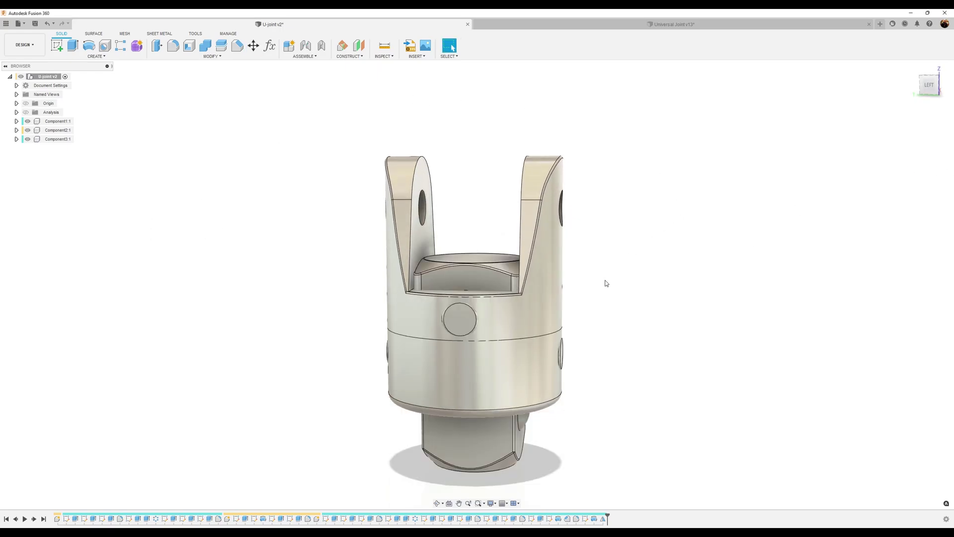
Step: Hide Component2 and Component3, leaving only Component1 shown, and ground Component1
left_click(27, 121)
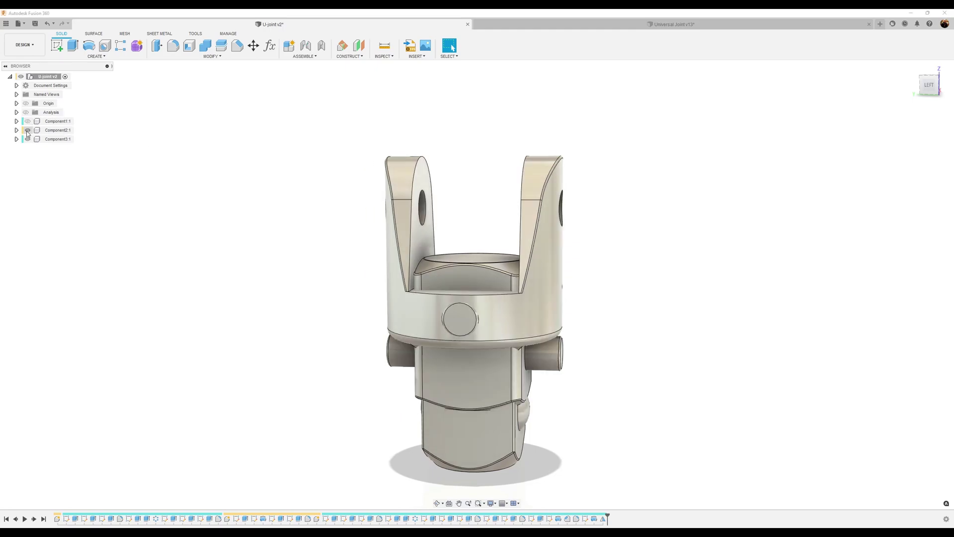
left_click(27, 122)
left_click(27, 130)
left_click(27, 139)
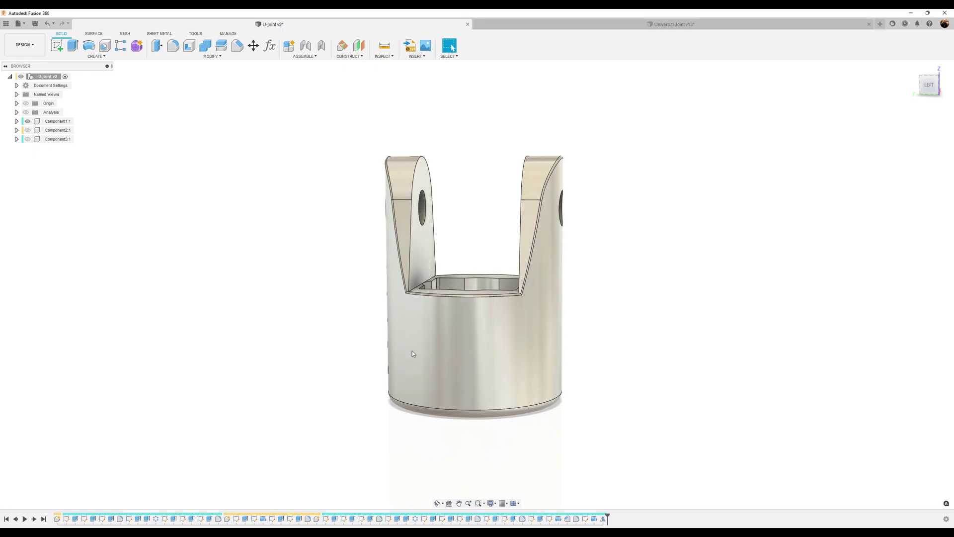
right_click(57, 124)
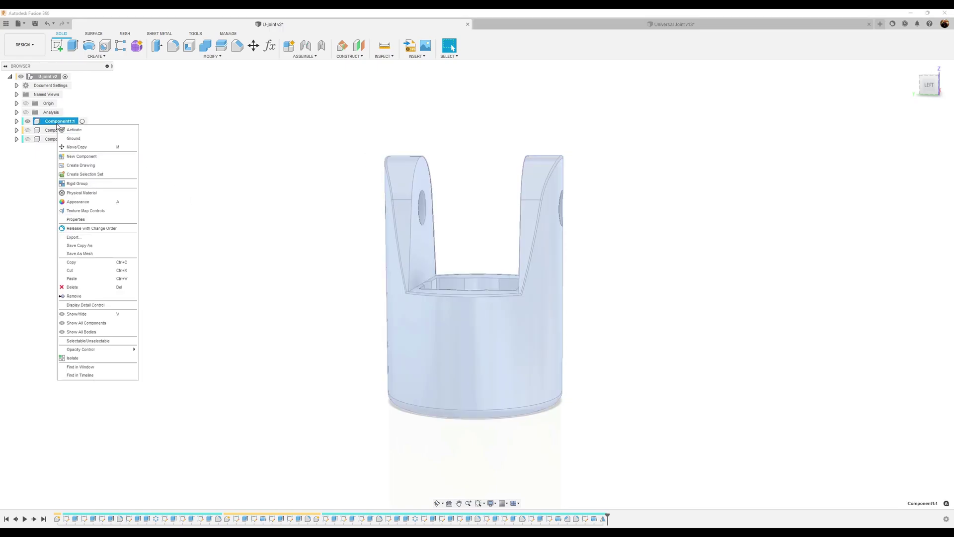
left_click(85, 139)
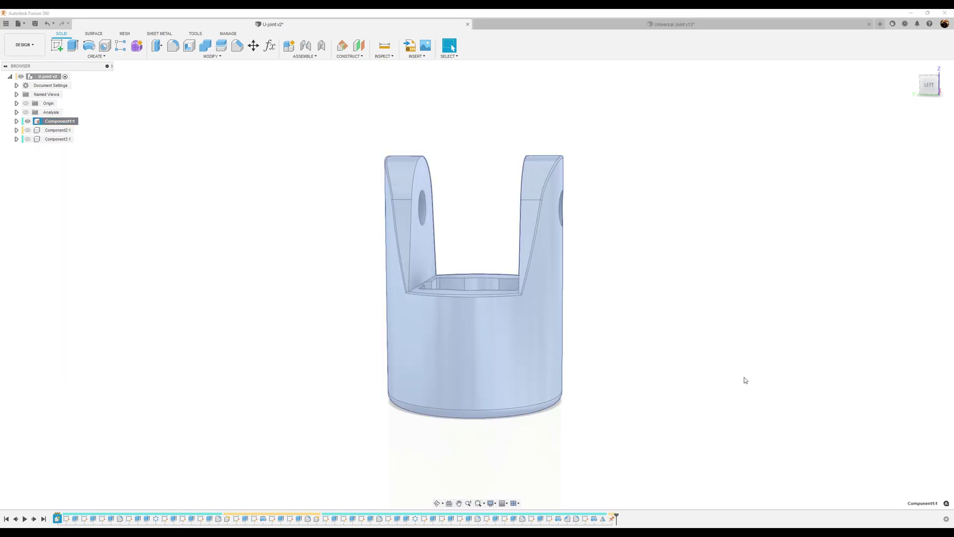
left_click(771, 386)
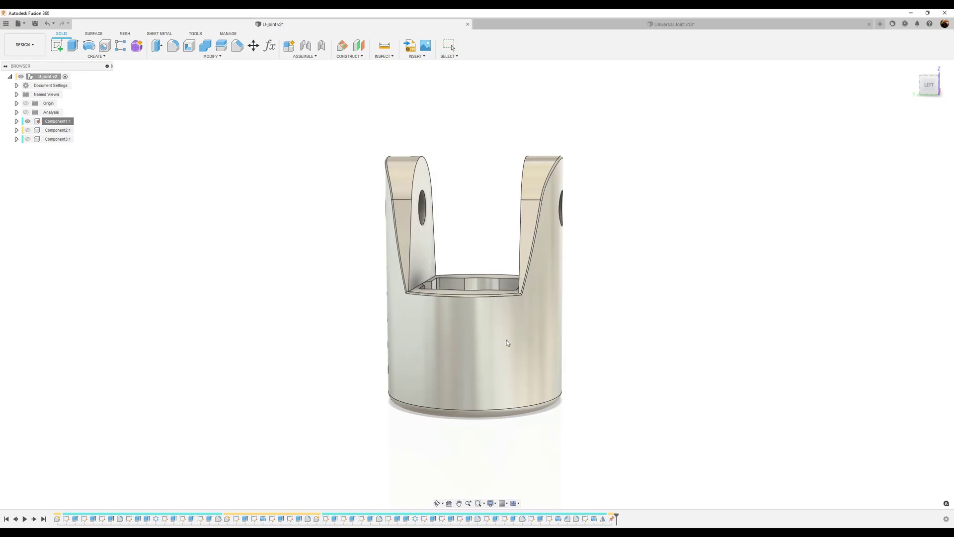
Step: Show Component2 and start a Revolute joint with its first origin between the two end faces of Component2's lower cross pin
left_click(27, 129)
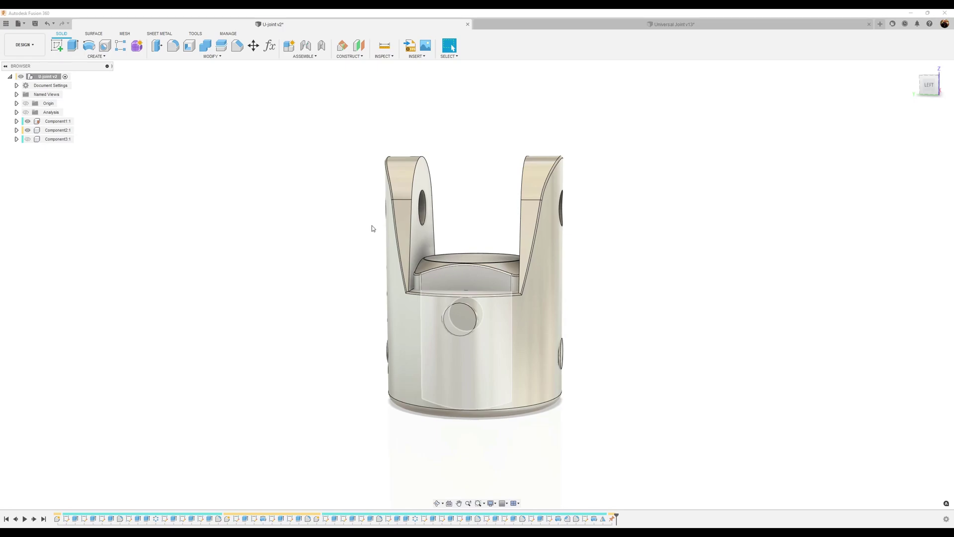
left_click(306, 47)
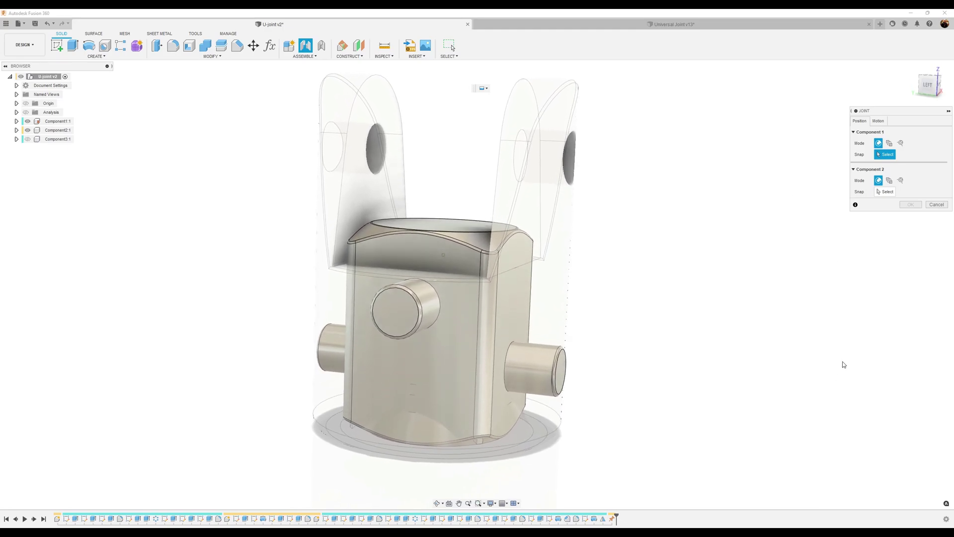
left_click(876, 123)
left_click(889, 132)
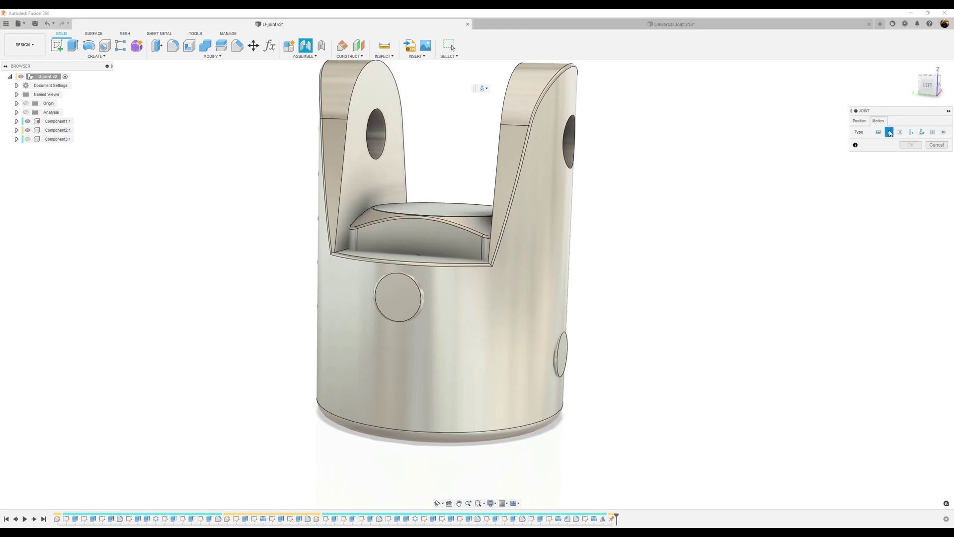
left_click(867, 121)
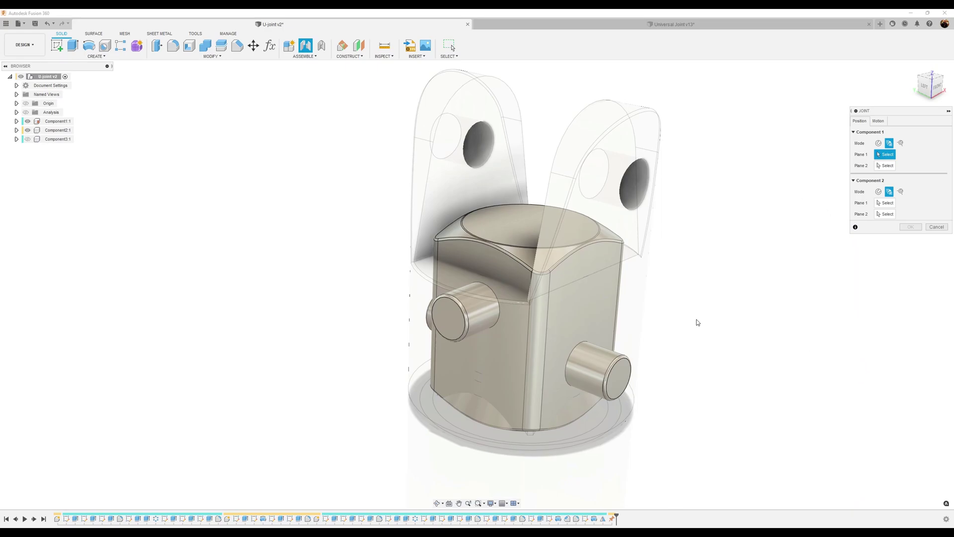
left_click(616, 375)
middle_click_drag(616, 376, 648, 395, "shift")
left_click(309, 320)
left_click(649, 395)
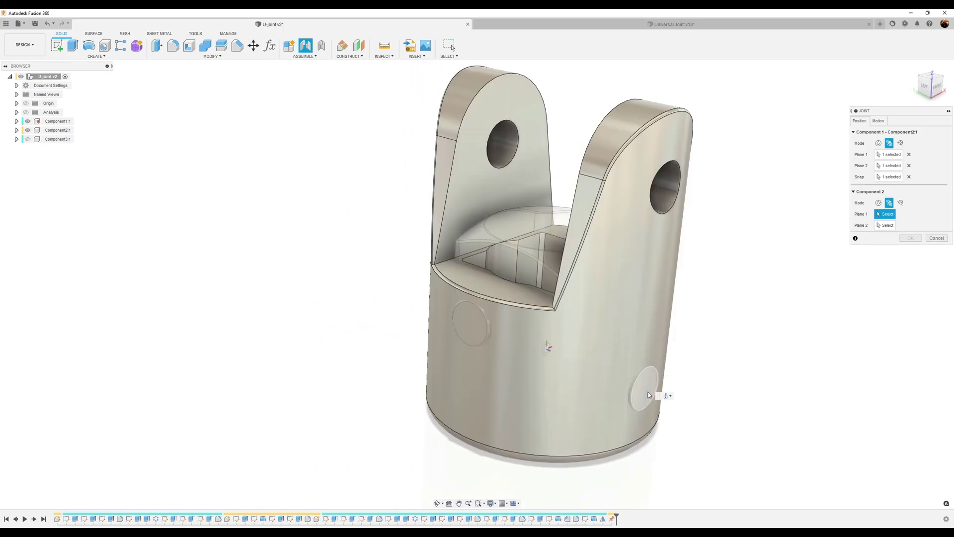
Step: Place the joint's second origin between the inner faces of Component1's yoke arms, snapped to the arm's hole, and create the joint
middle_click_drag(831, 223, 651, 188, "shift")
middle_click_drag(869, 291, 613, 200, "shift")
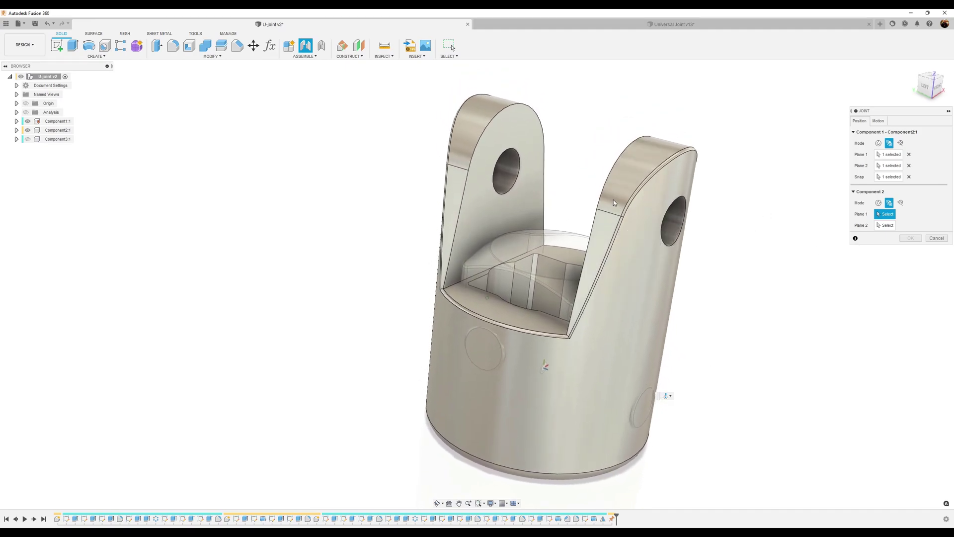
left_click(533, 192)
middle_click_drag(535, 255, 604, 241, "shift")
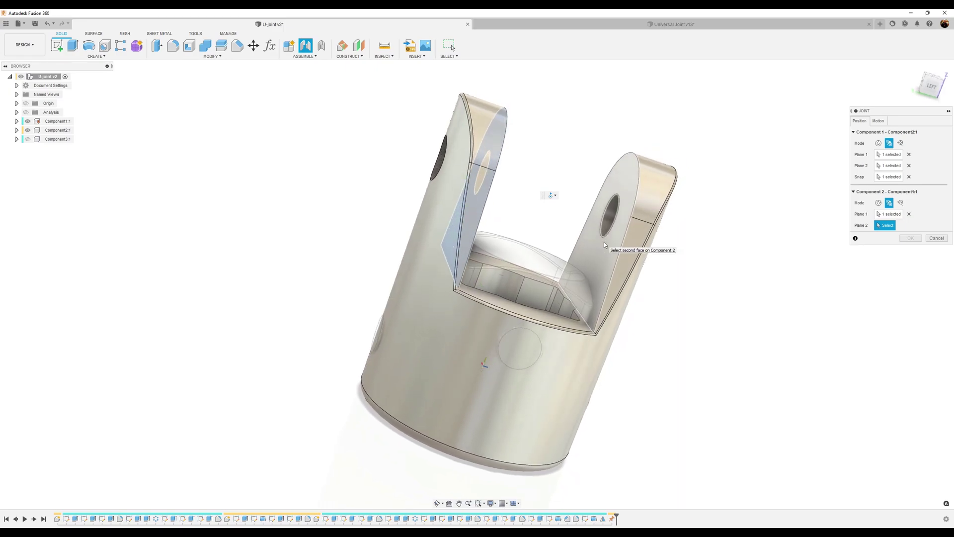
left_click(603, 242)
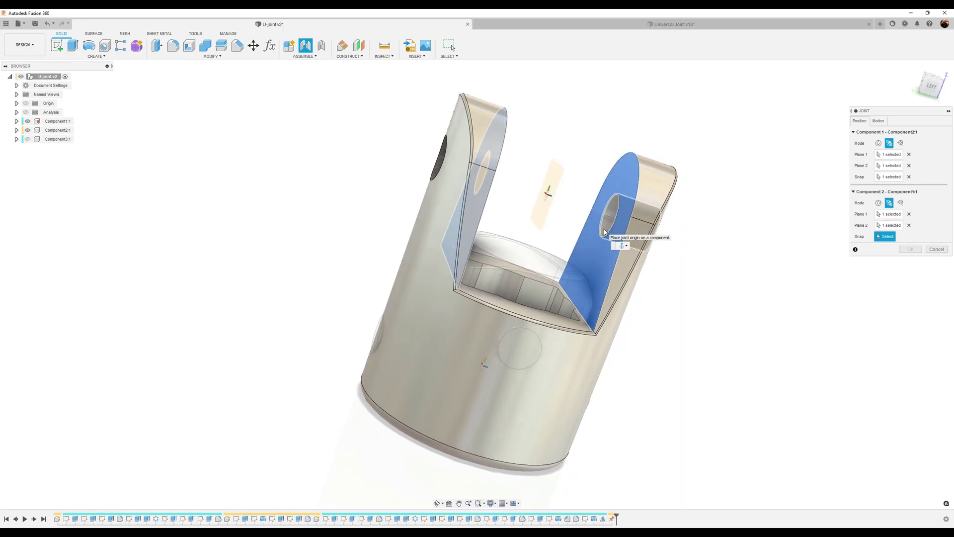
left_click(605, 232)
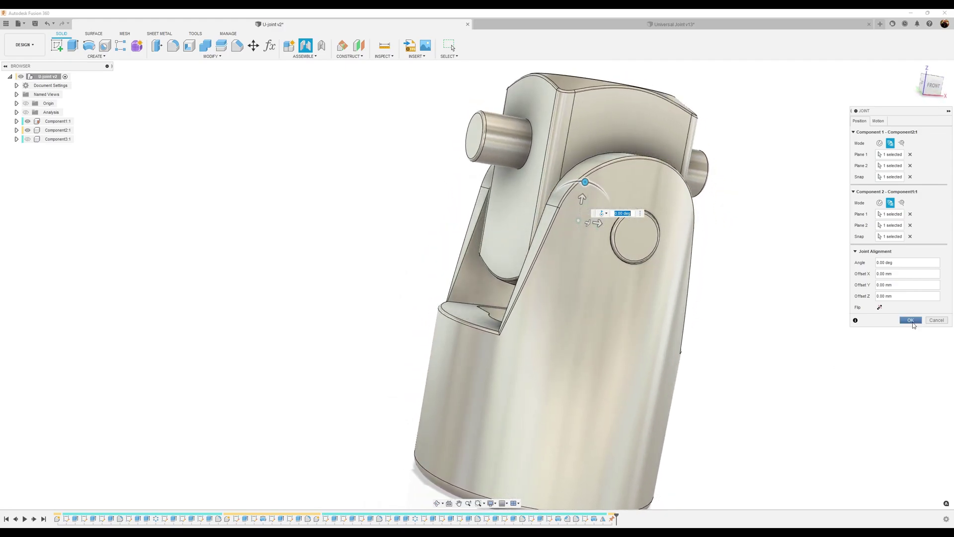
left_click(911, 320)
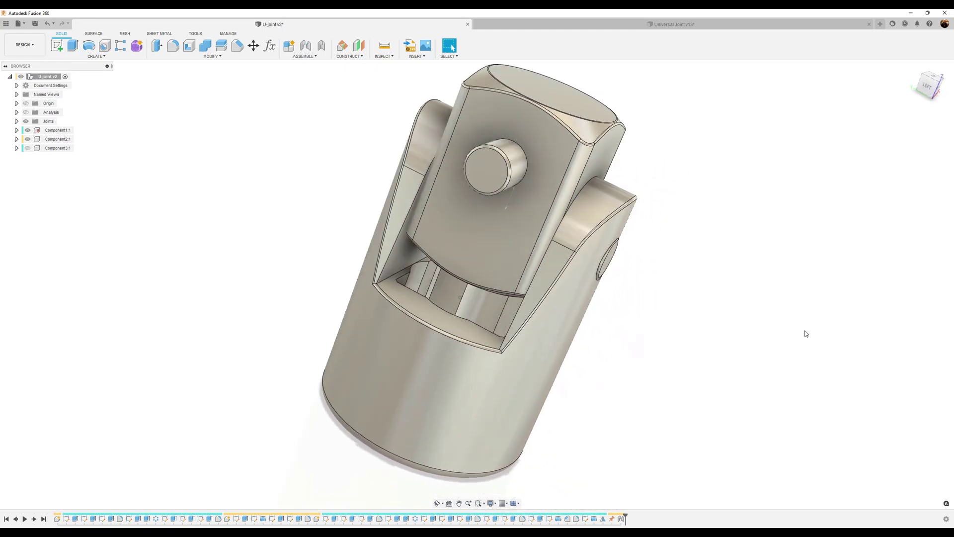
Step: Start a Revolute joint with its first origin between the inner faces of Component3's yoke arms, snapped to the arm's hole
key("j")
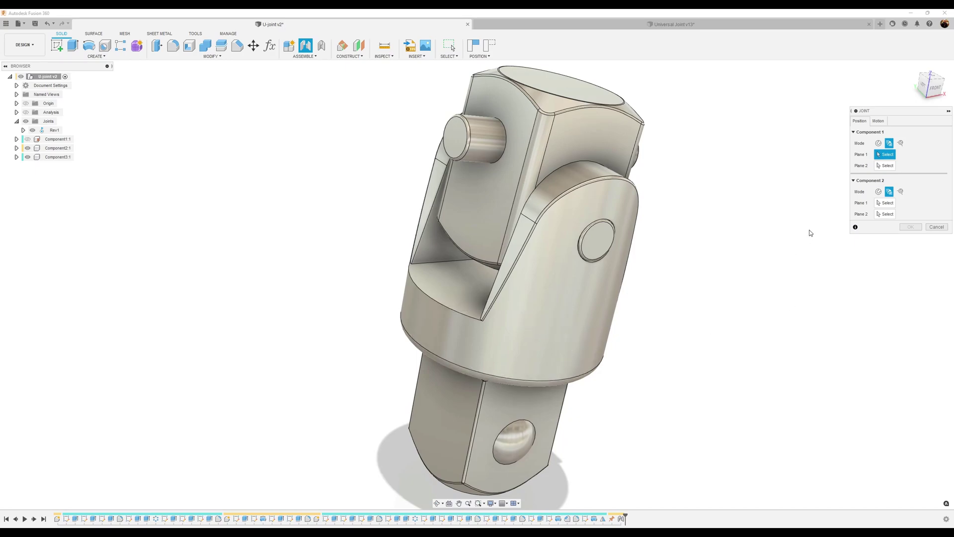
left_click(436, 250)
middle_click_drag(446, 316, 543, 324, "shift")
left_click(550, 316)
middle_click_drag(624, 329, 777, 243, "shift")
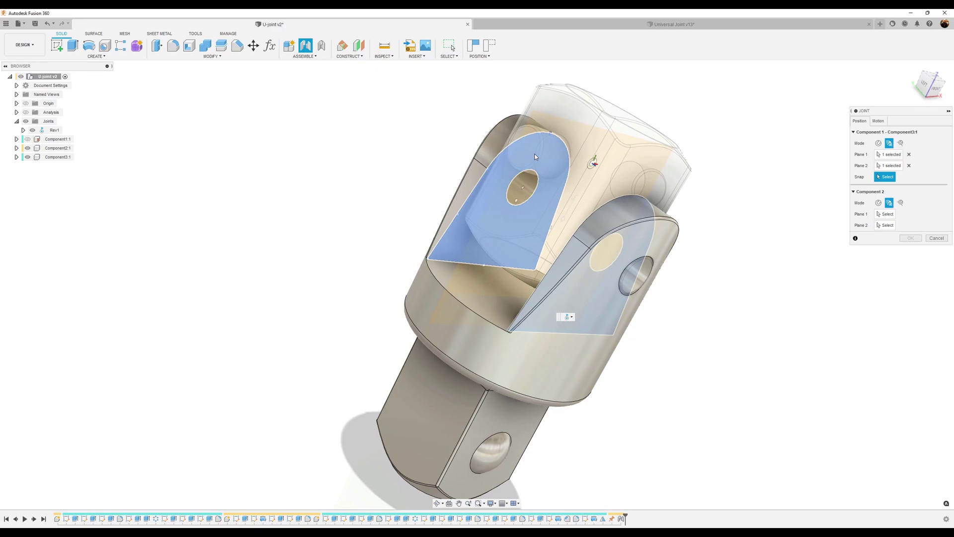
scroll(536, 157, "up", 1)
middle_click_drag(535, 156, 654, 182, "shift")
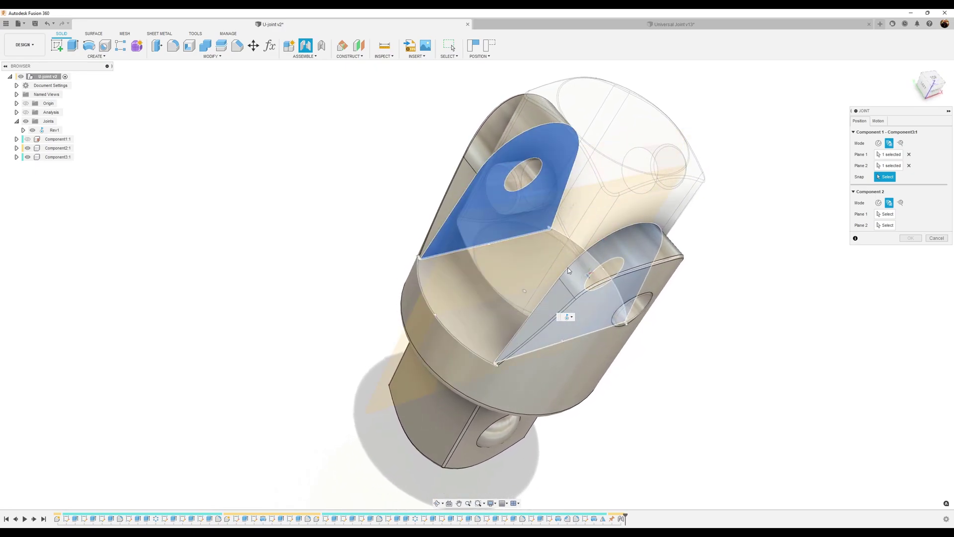
left_click(635, 315)
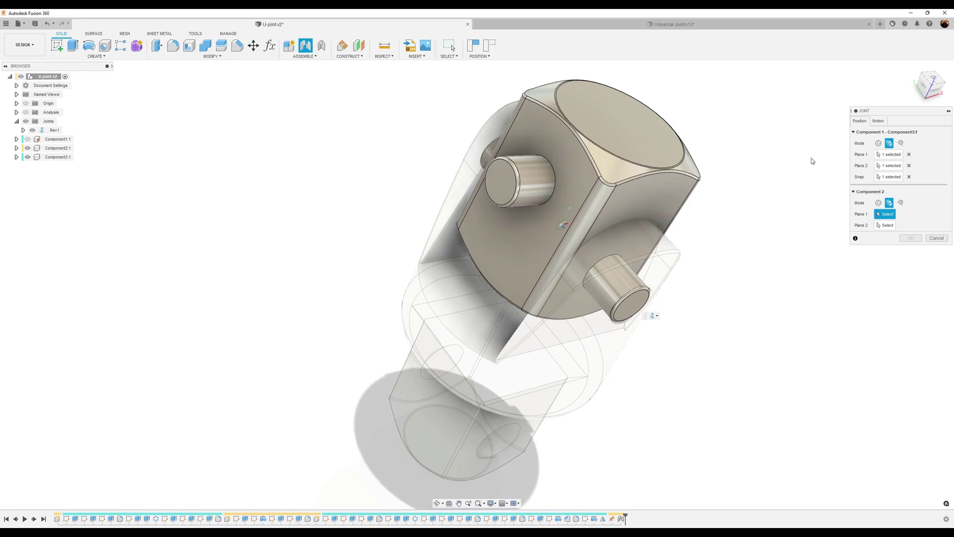
Step: Place the second origin between the end faces of Component2's free cross pin, flip the alignment at a 90-degree angle, and create the joint
left_click(501, 184)
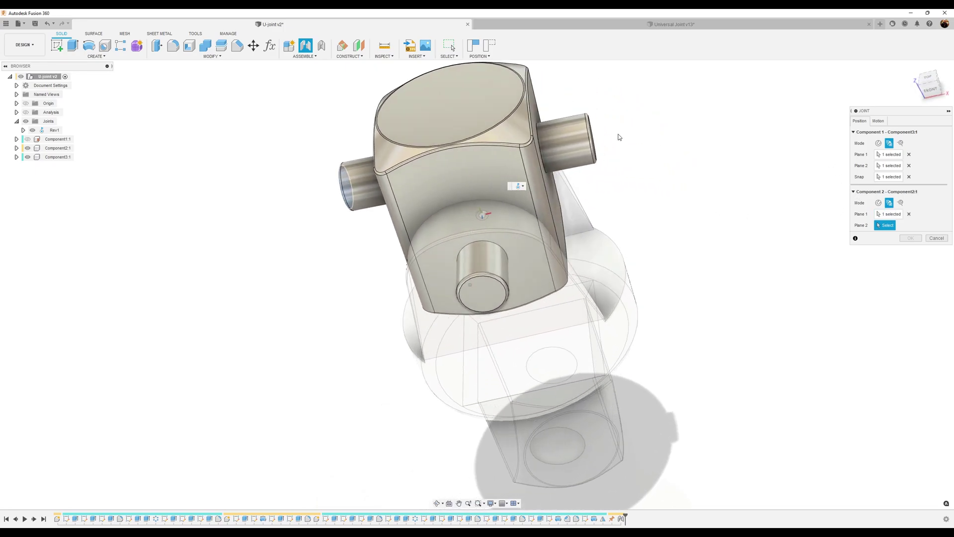
left_click(543, 131)
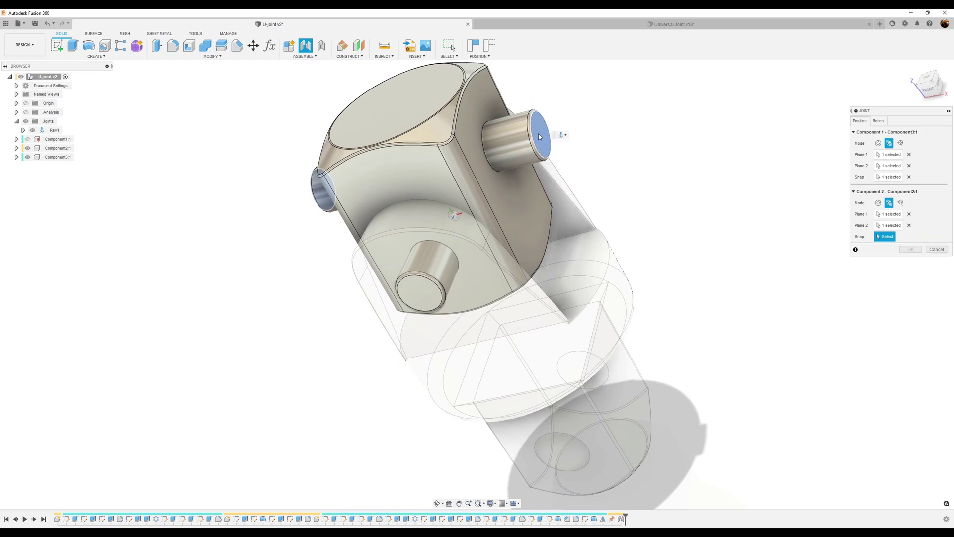
left_click(544, 139)
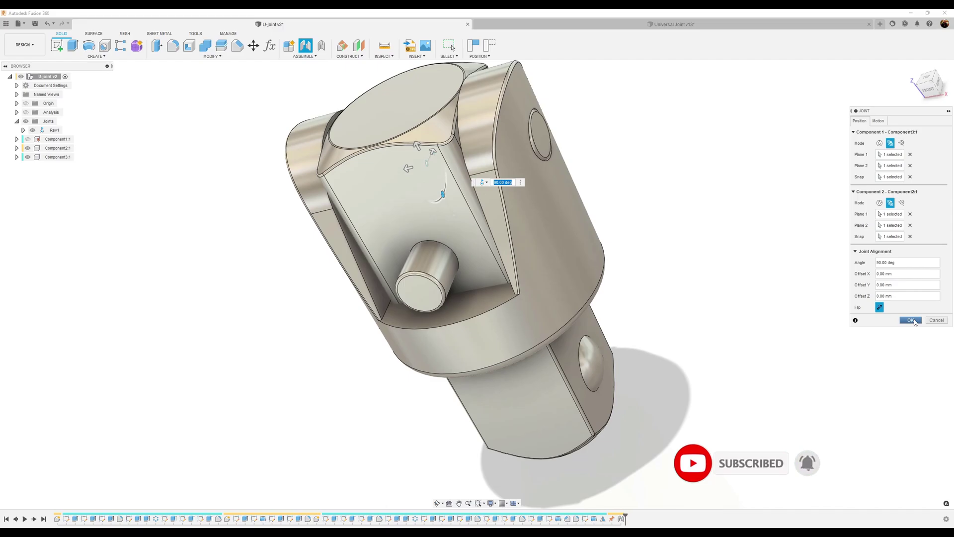
left_click(913, 321)
Step: Swing the upper yoke in several directions to test the motion of both revolute joints
middle_click_drag(706, 340, 162, 212, "shift")
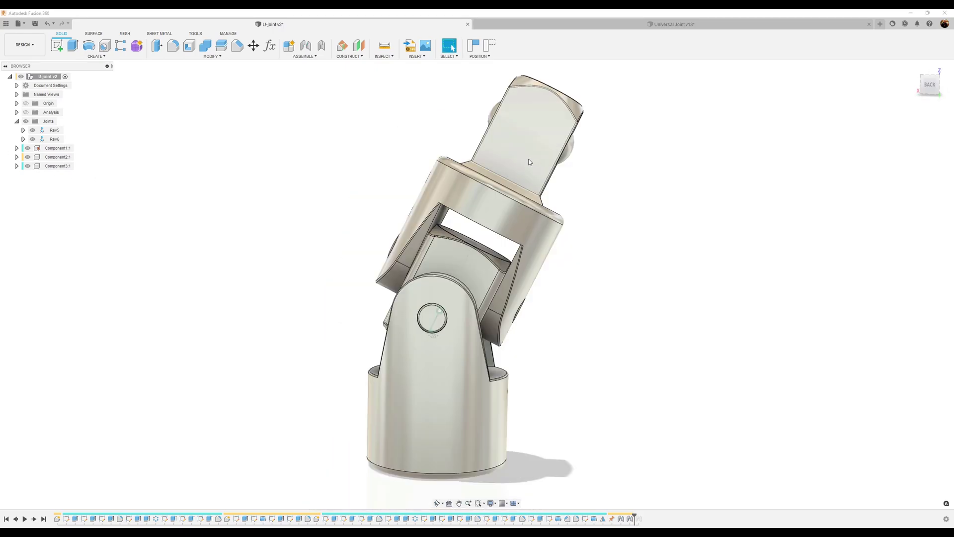
left_click_drag(528, 162, 355, 180)
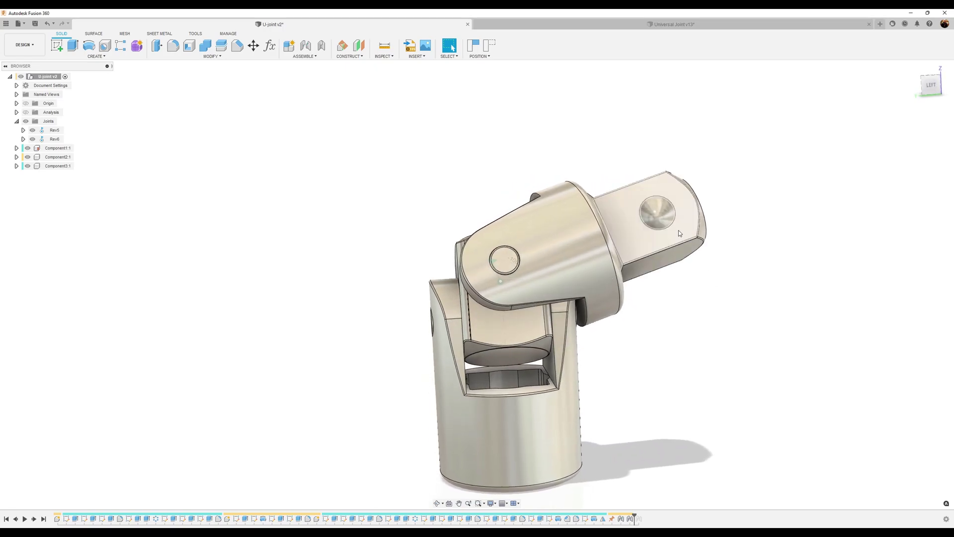
left_click_drag(678, 231, 607, 165)
left_click_drag(567, 249, 673, 158)
Step: Enable contact detection between all components of the assembly
left_click(304, 56)
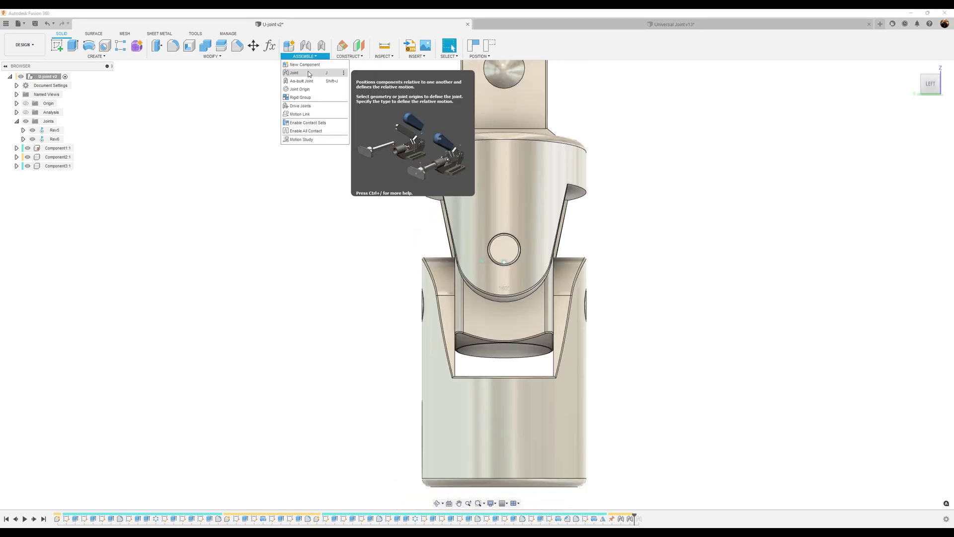
left_click(328, 123)
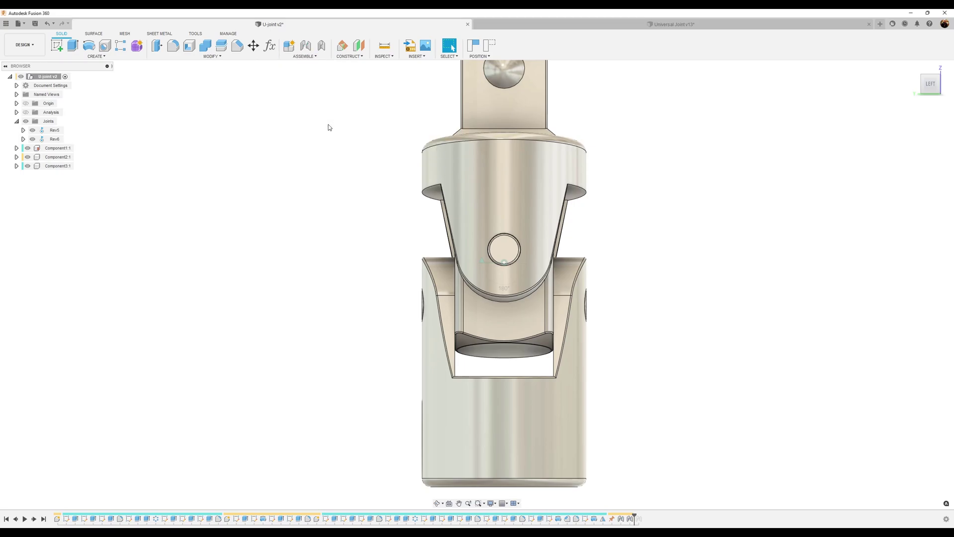
right_click(49, 103)
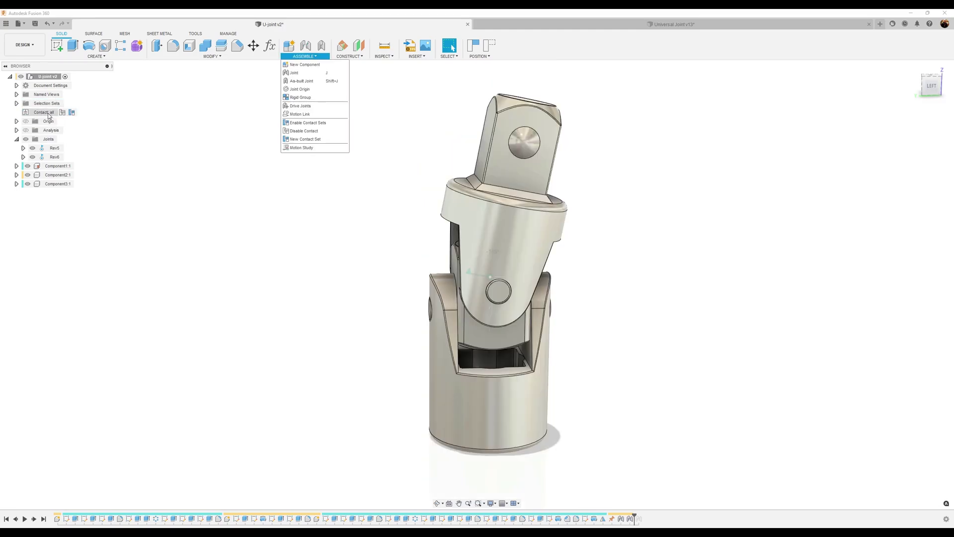
left_click(58, 114)
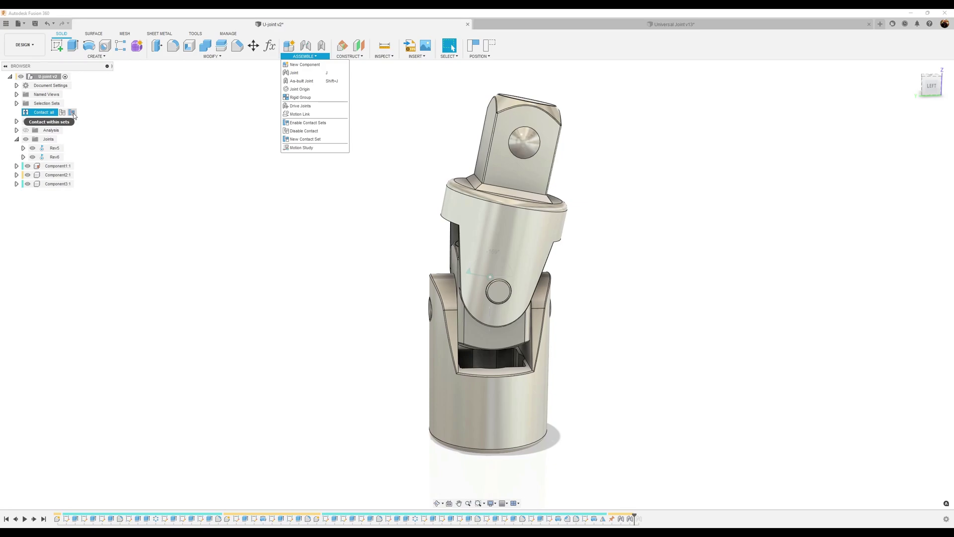
Step: Swing the upper yoke around both pivots to check how far it moves with contact between all parts enabled
middle_click_drag(628, 252, 622, 245, "shift")
left_click_drag(531, 187, 312, 206)
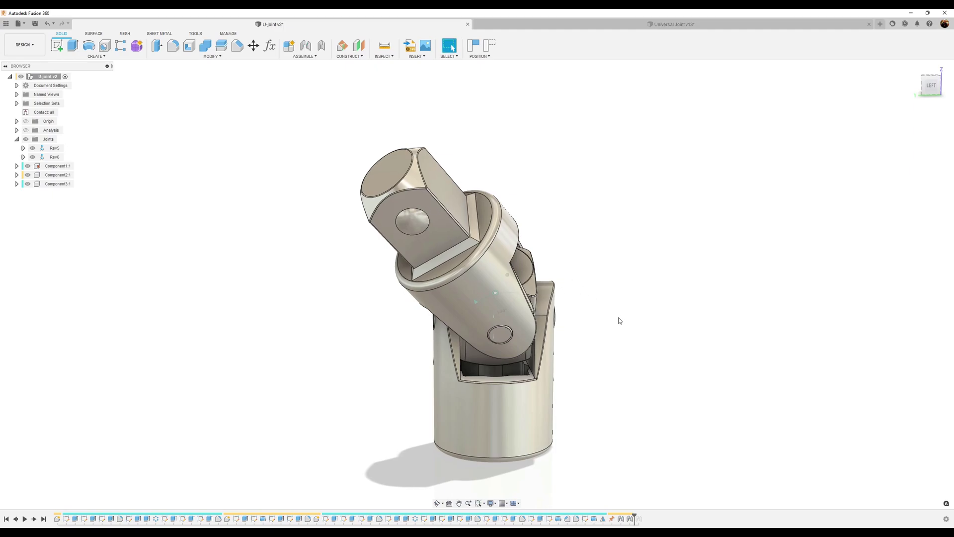
middle_click_drag(610, 315, 640, 330, "shift")
scroll(640, 330, "up", 1)
left_click(929, 88)
left_click_drag(413, 177, 586, 35)
middle_click_drag(587, 34, 350, 157, "shift")
left_click_drag(351, 157, 486, 176)
middle_click_drag(486, 175, 486, 176, "shift")
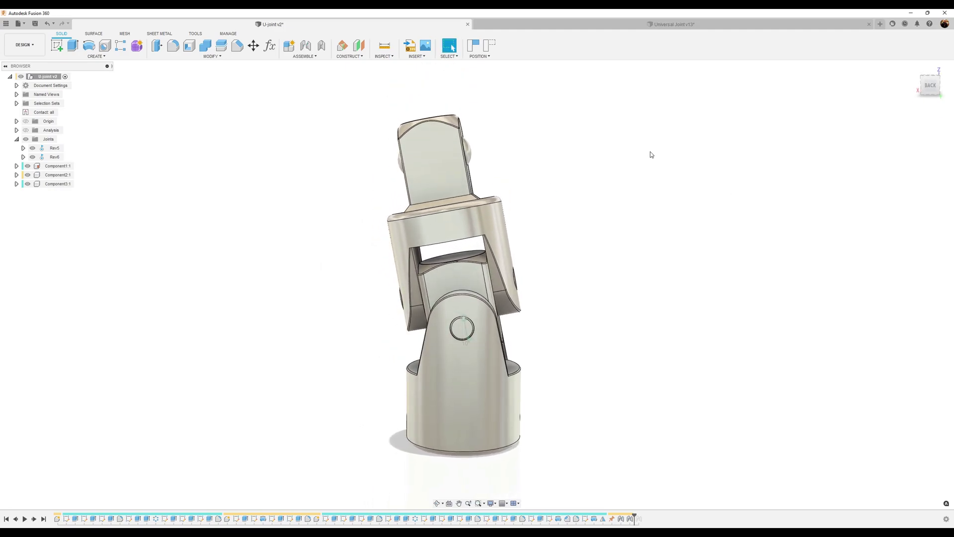